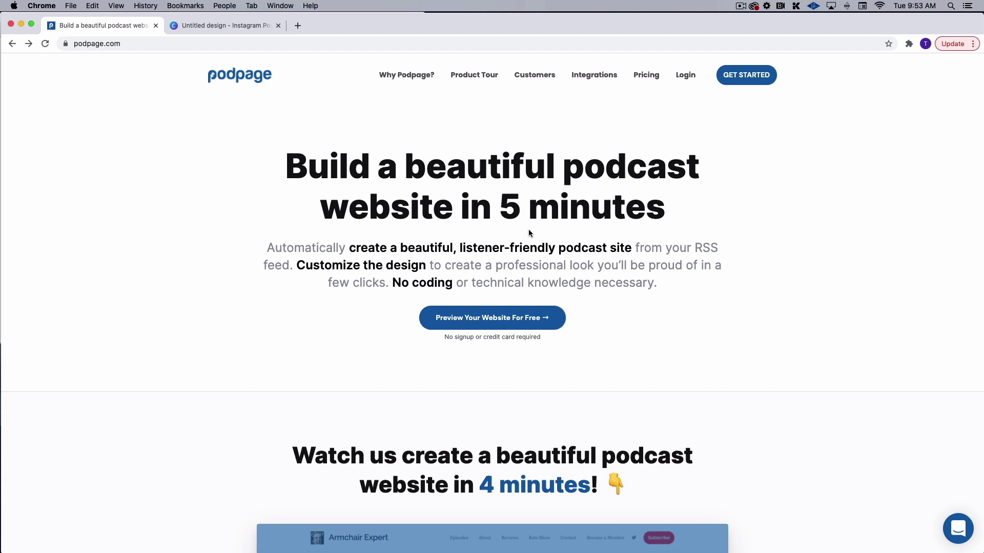
# Search 'podcast therapy pod', choose Podcast Therapy by Pod Decks, and sign in to the existing account.
pyautogui.click(748, 77)
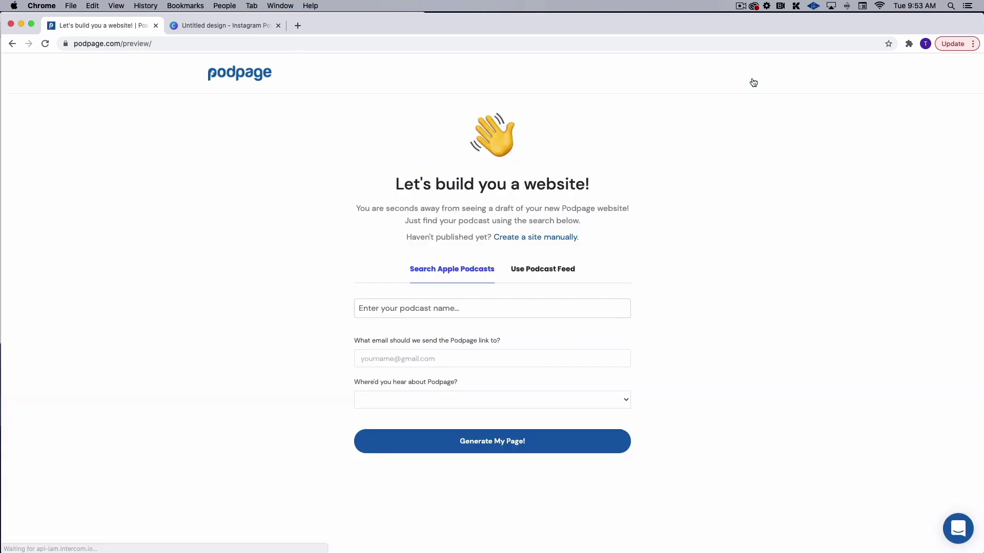
pyautogui.click(441, 310)
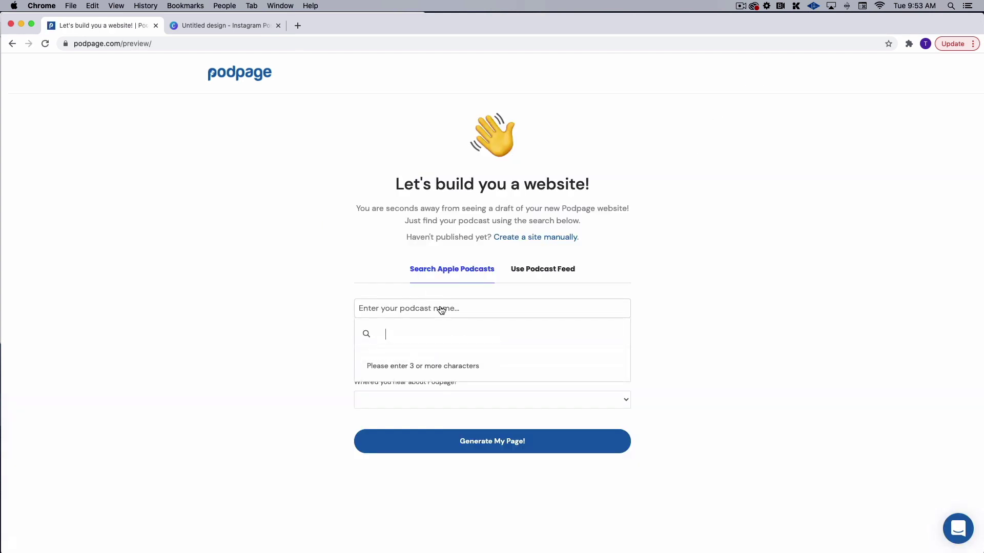
pyautogui.write('podcast t')
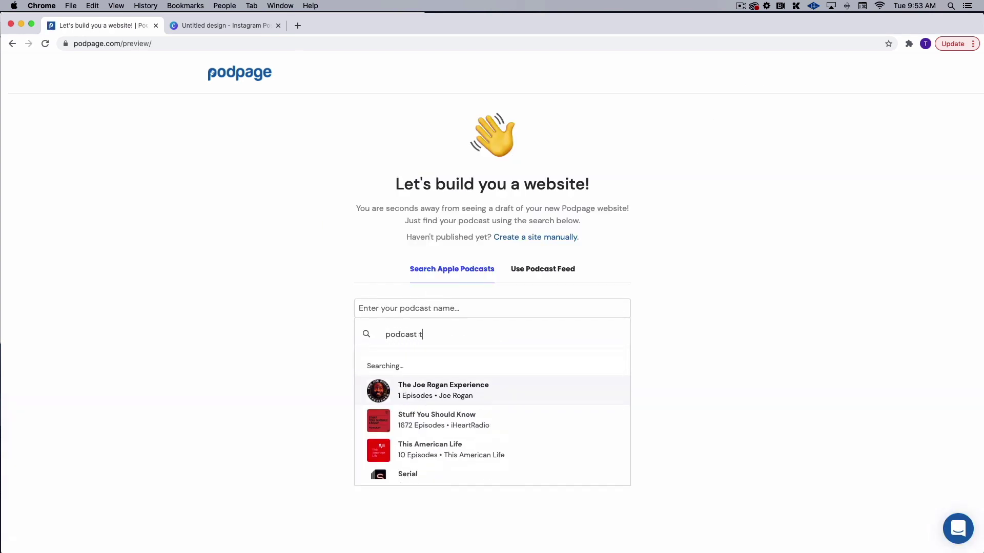
pyautogui.write('herapy ')
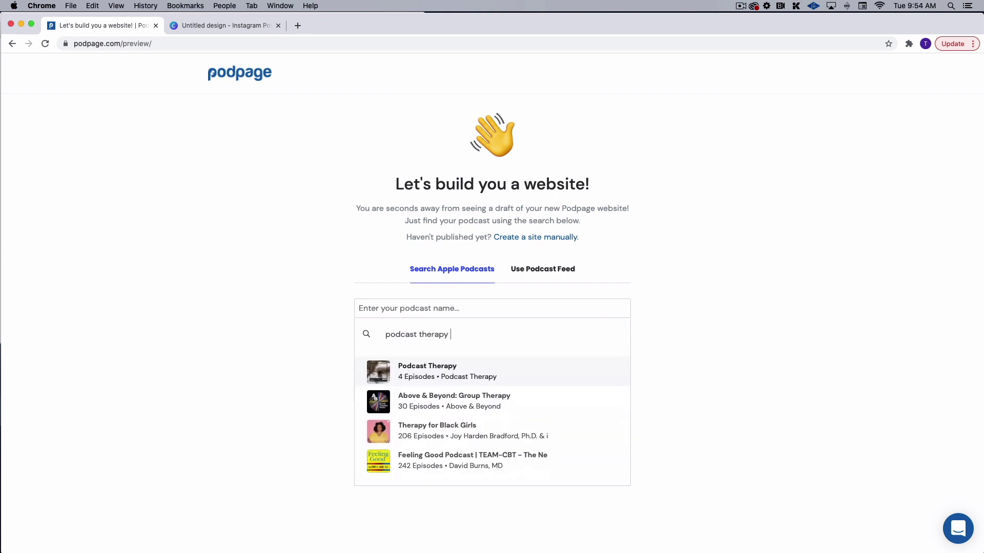
pyautogui.write('pod')
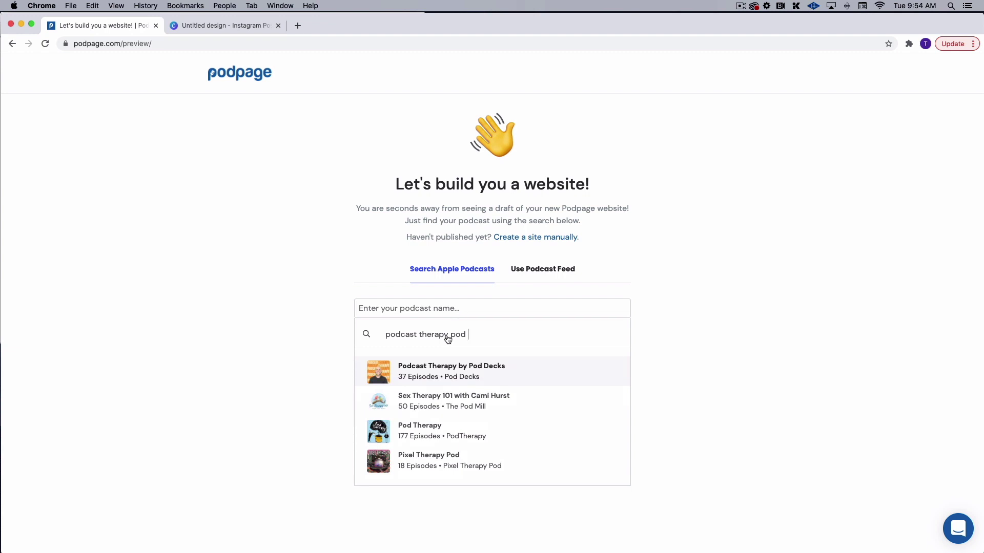
pyautogui.click(455, 374)
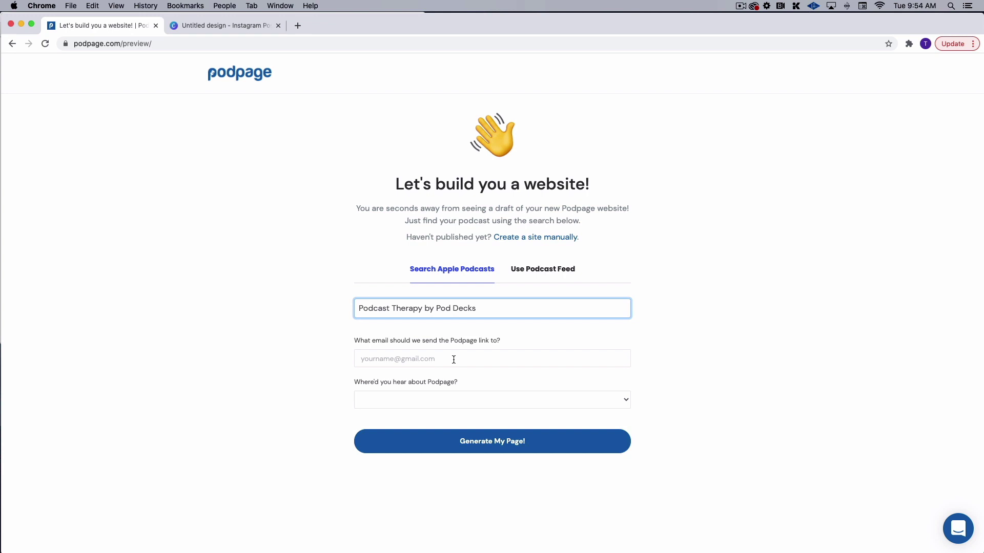
pyautogui.click(228, 82)
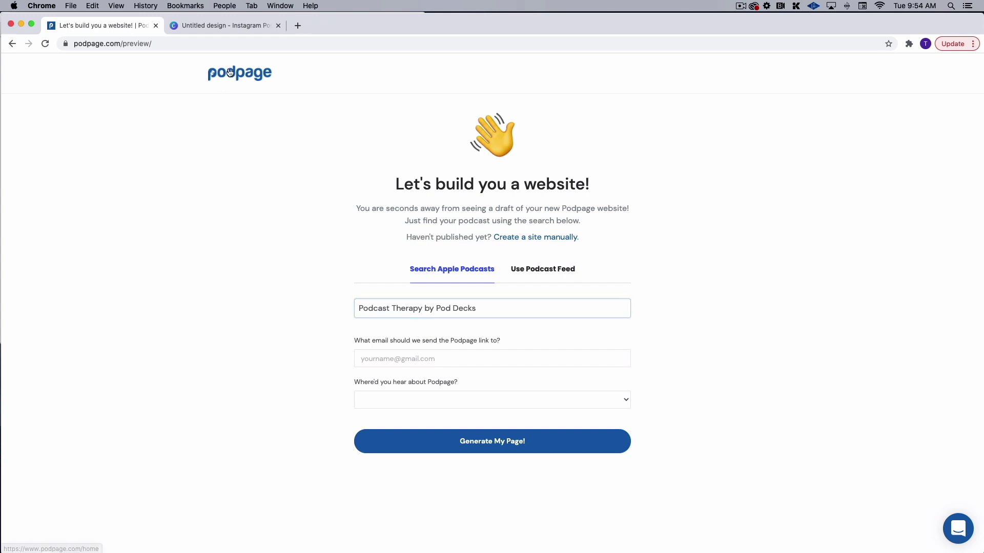
pyautogui.click(480, 273)
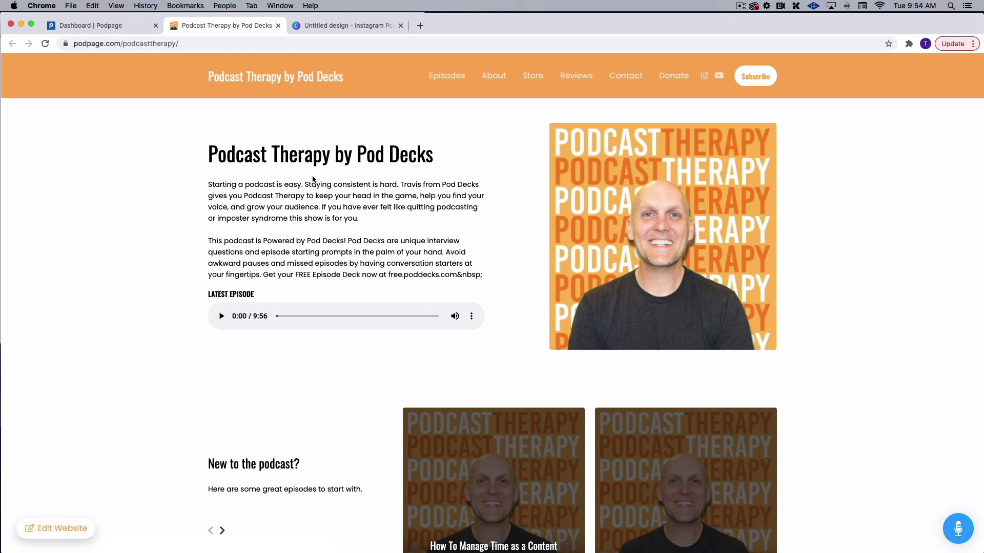
# Scroll through the site's latest-episode player, starter episodes, Recent Episodes list and signup form.
pyautogui.scroll(-6, 189, 193)
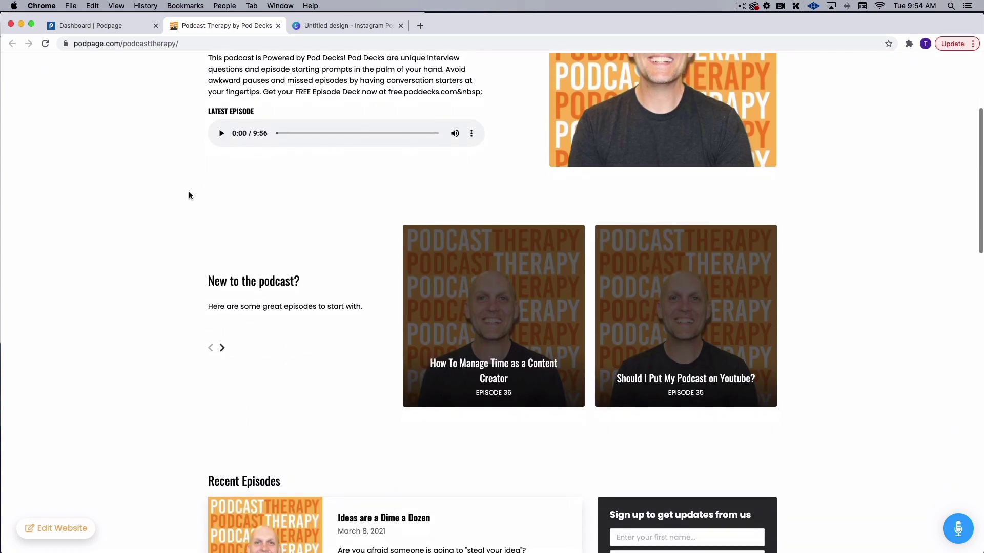
pyautogui.scroll(-12, 189, 195)
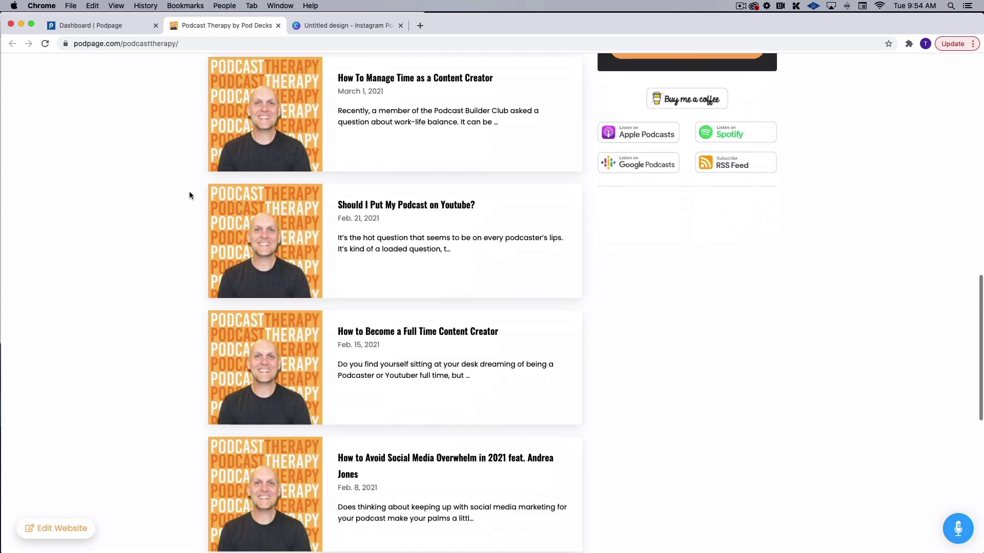
pyautogui.scroll(20, 189, 215)
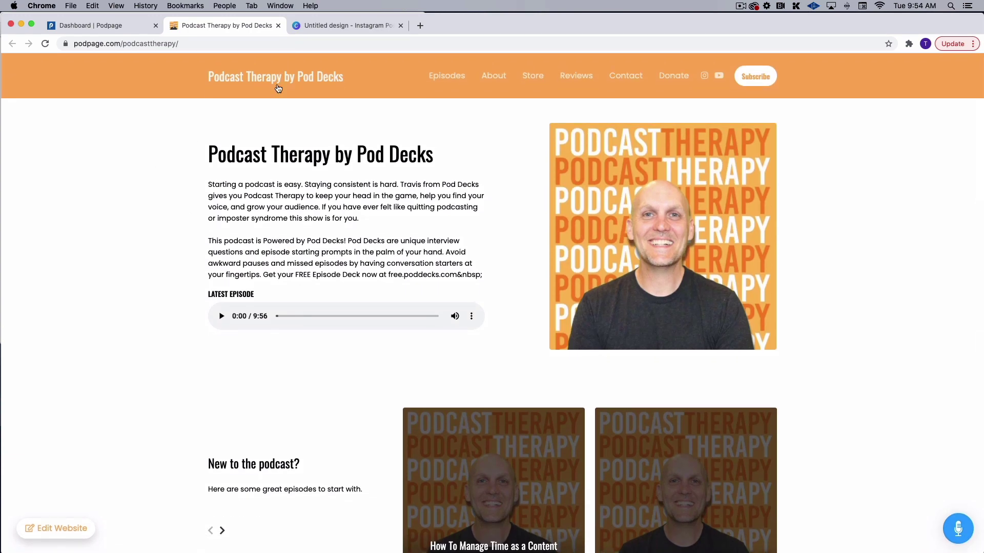
pyautogui.scroll(-2, 339, 205)
pyautogui.scroll(2, 339, 205)
pyautogui.scroll(-8, 628, 297)
pyautogui.scroll(-2, 625, 294)
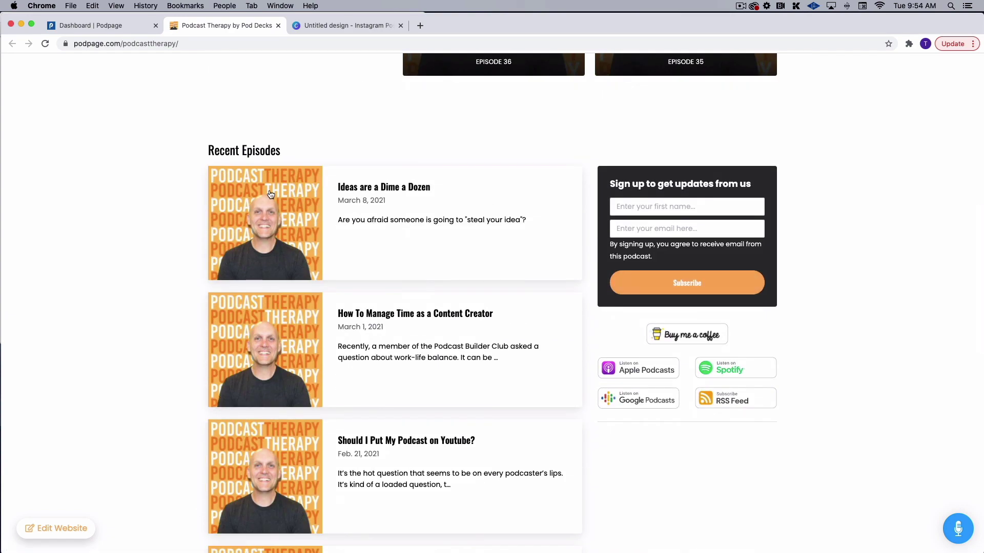
pyautogui.scroll(-2, 231, 341)
pyautogui.scroll(12, 231, 341)
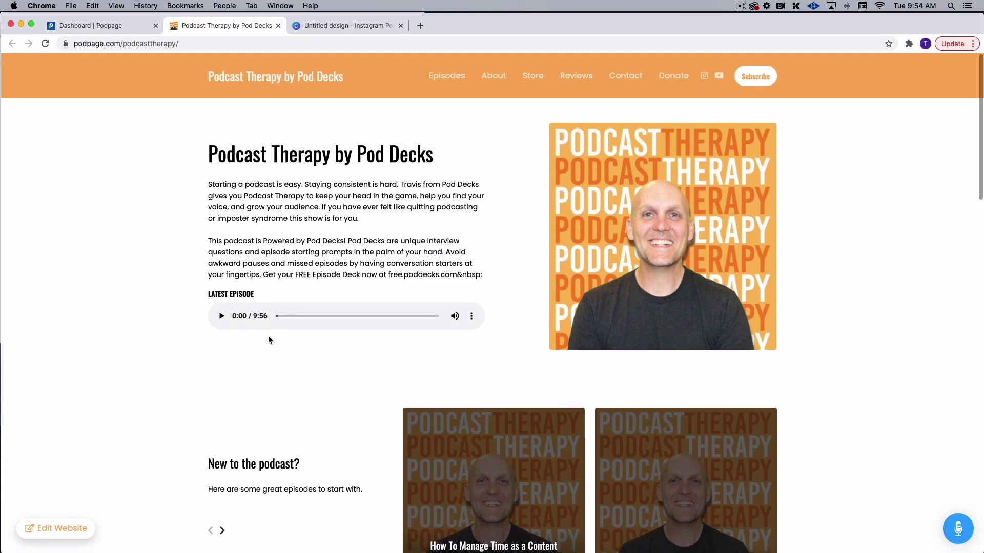
# Open Settings > Podcast Info on the dashboard and view the RSS Feed tab's sounder.fm URL.
pyautogui.click(103, 25)
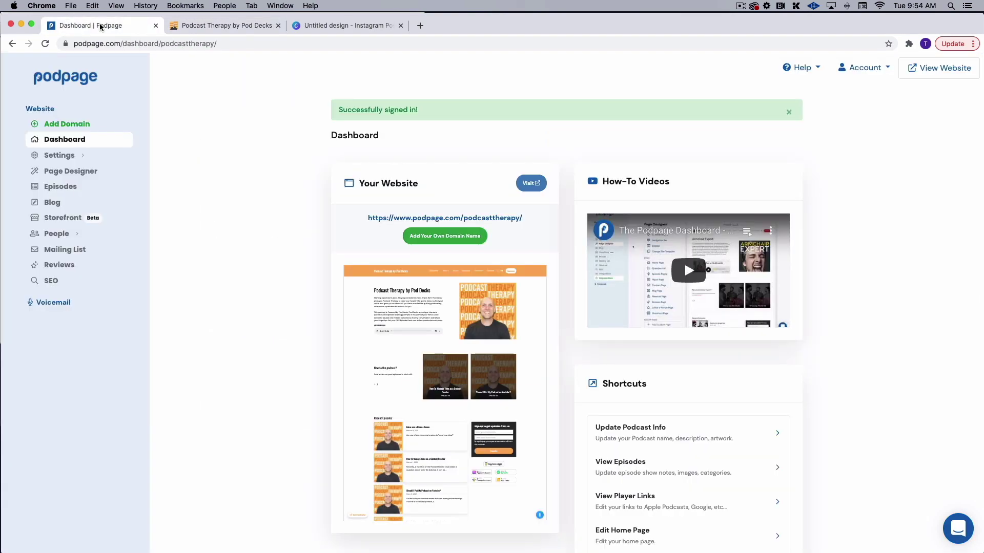
pyautogui.moveTo(63, 159)
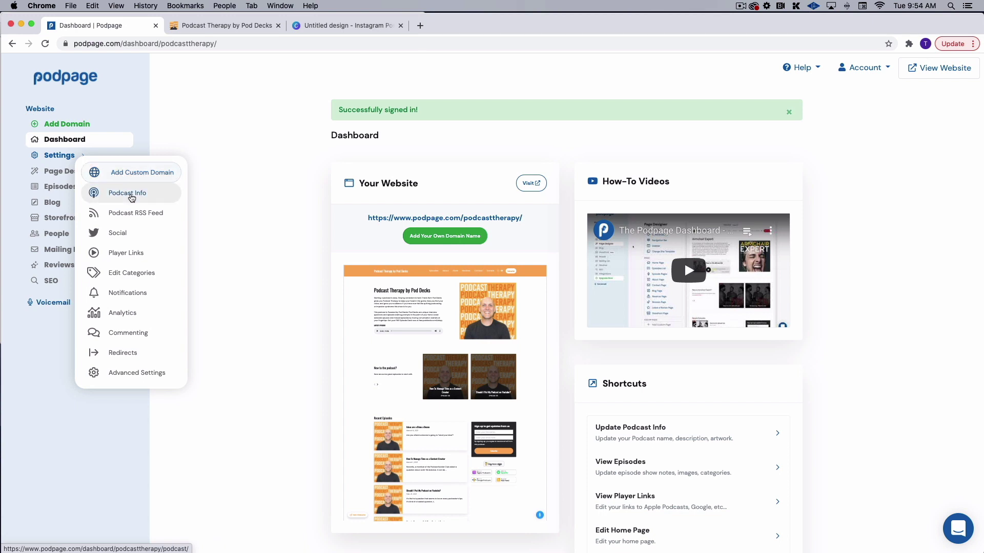
pyautogui.click(132, 194)
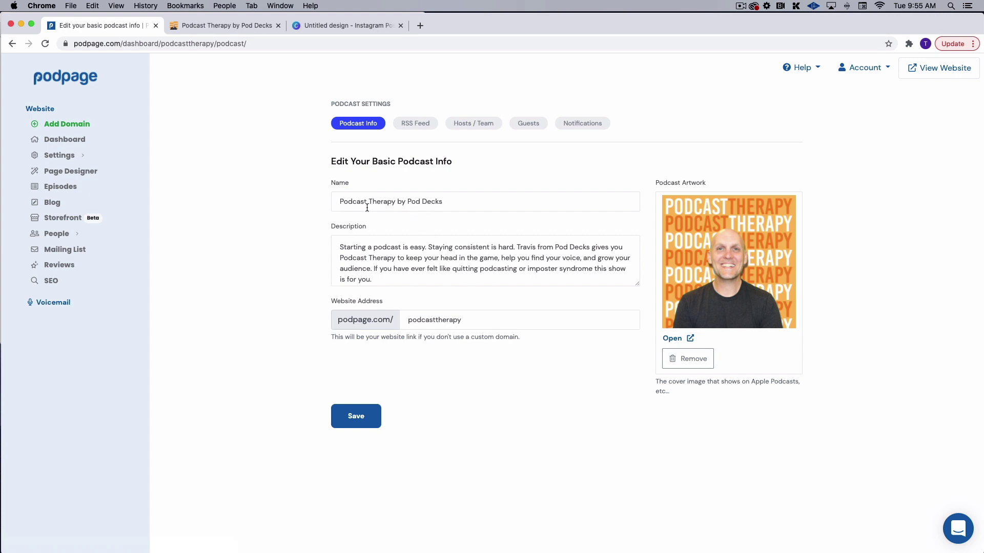
pyautogui.click(413, 122)
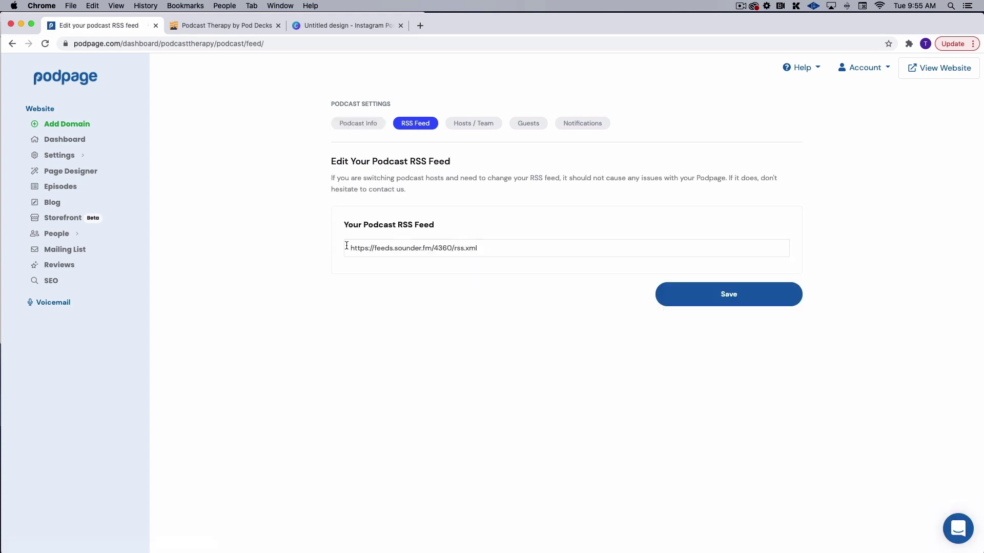
# Open sounder.fm in a new tab and view Podcast Therapy's Manage Podcast page and RSS feed.
pyautogui.click(420, 26)
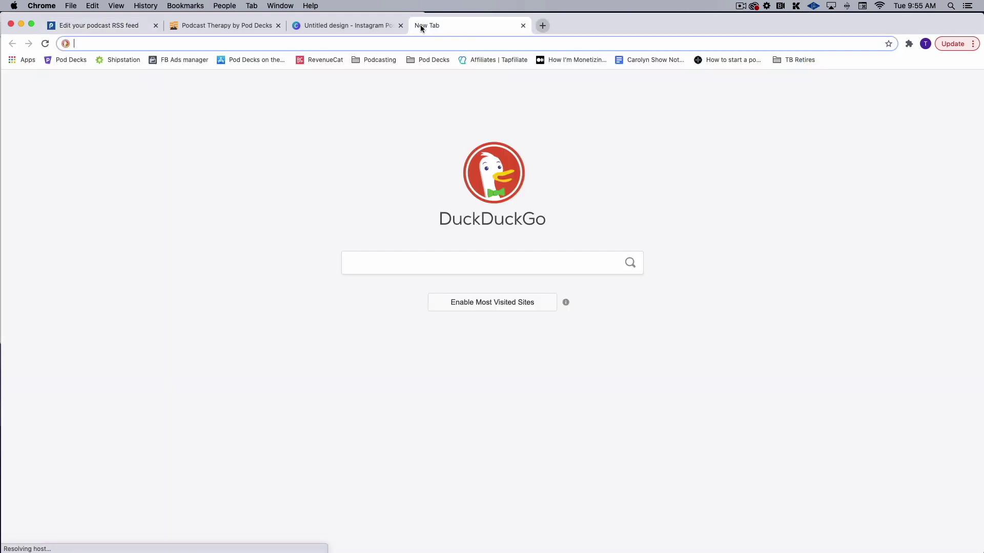
pyautogui.write('sound')
pyautogui.press('Return')
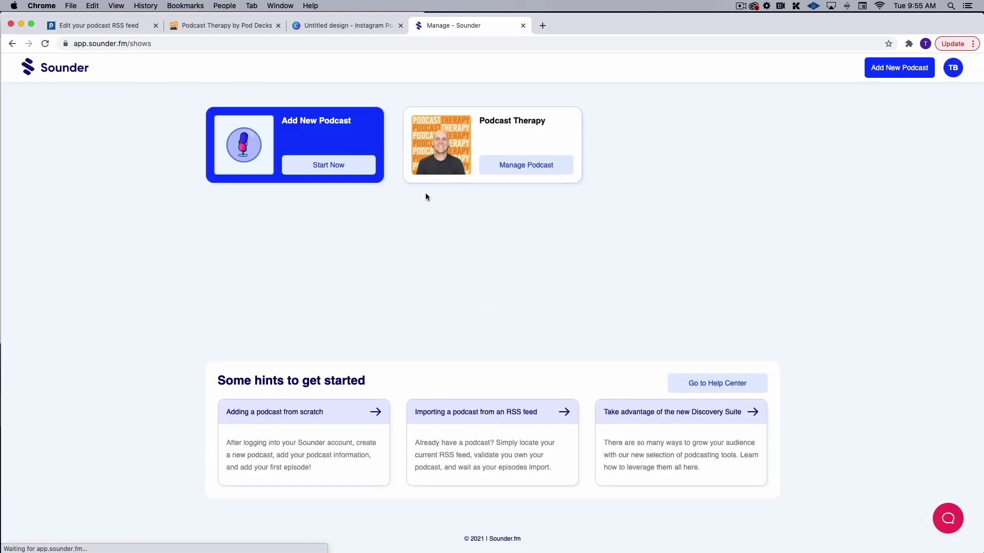
pyautogui.click(454, 147)
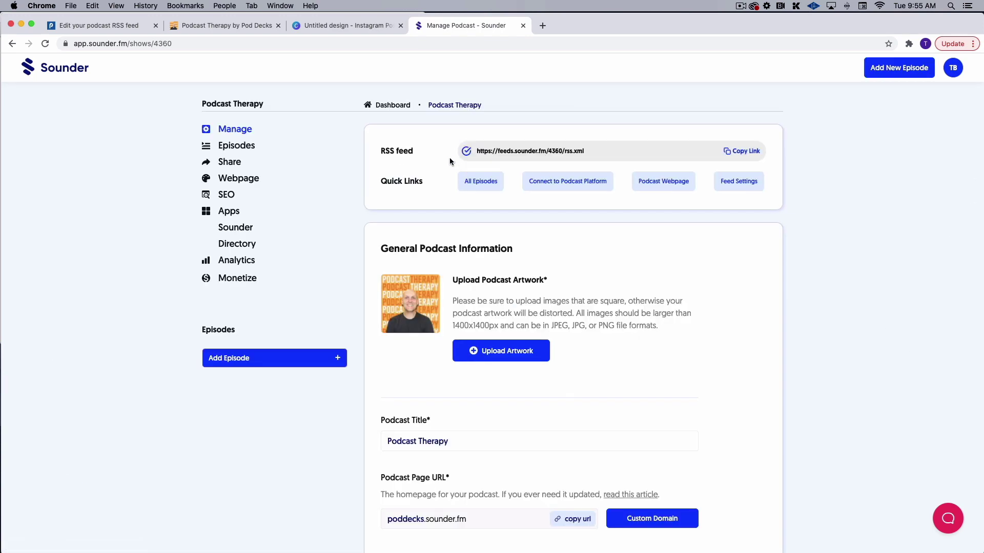
pyautogui.click(203, 25)
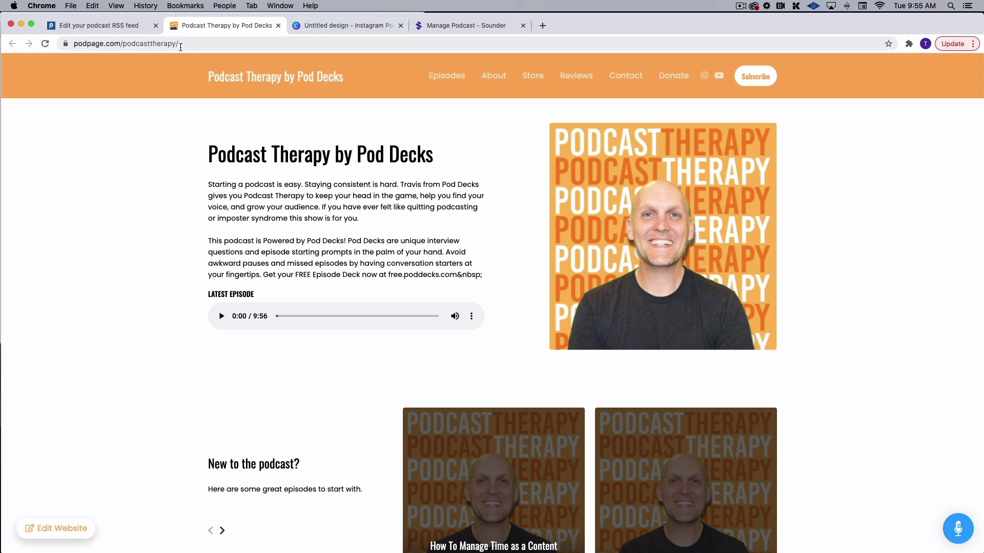
# Check the Website Address under Podcast Info, then view the empty Hosts / Team settings.
pyautogui.click(121, 30)
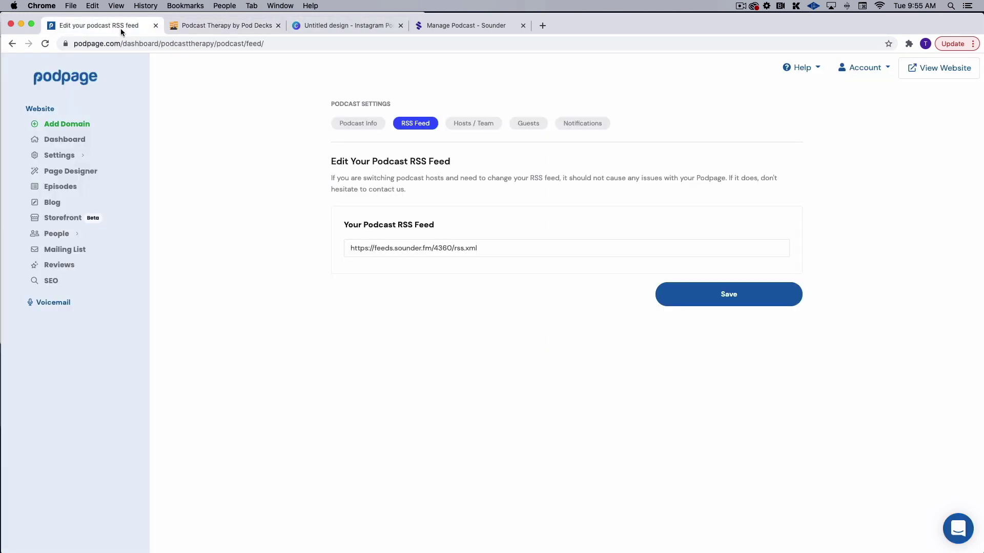
pyautogui.click(383, 125)
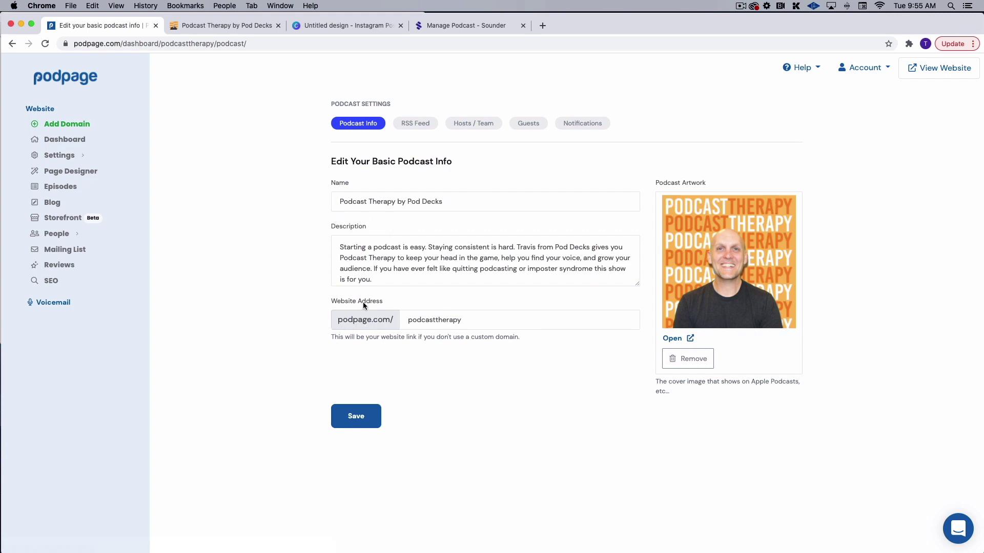
pyautogui.click(474, 322)
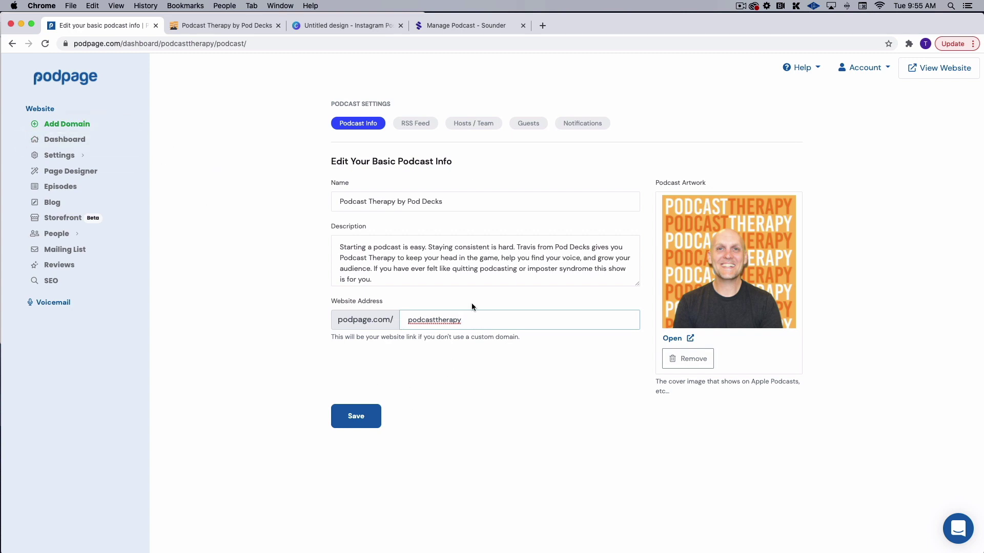
pyautogui.click(466, 127)
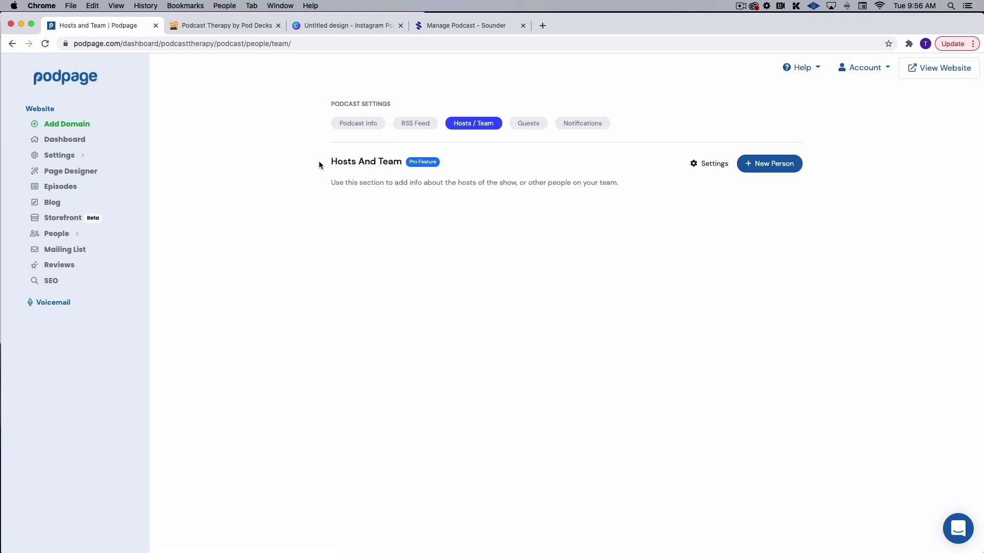
# Save the Notifications settings with only New Review Email turned on.
pyautogui.click(541, 123)
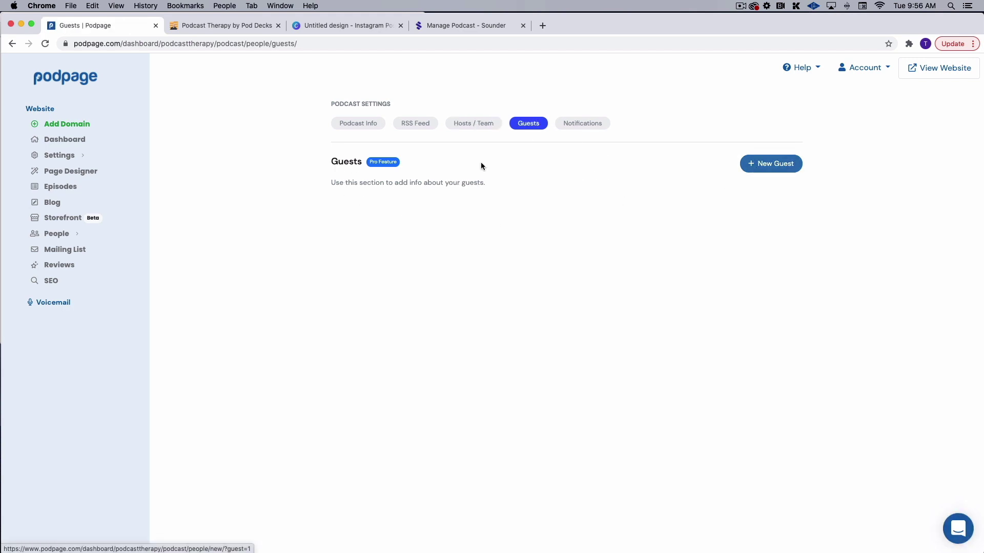
pyautogui.click(573, 128)
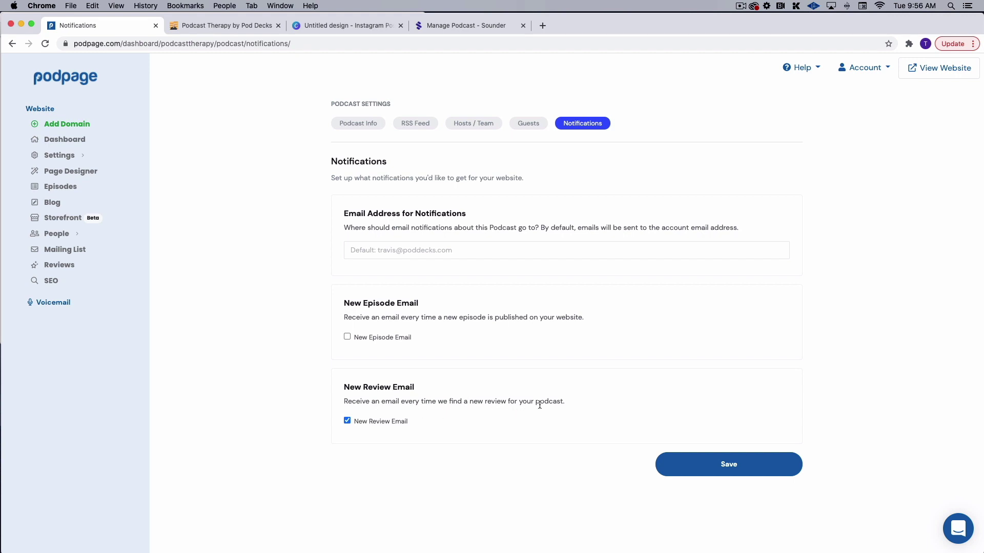
pyautogui.click(728, 465)
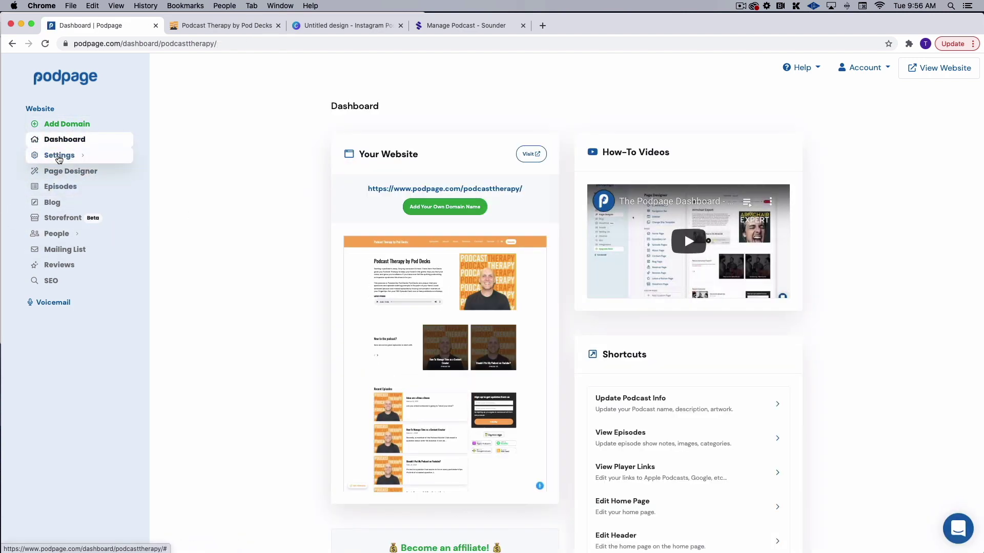
# Check the platforms in the new Social link's Name list, leaving Discord, then go to Player Links.
pyautogui.click(63, 158)
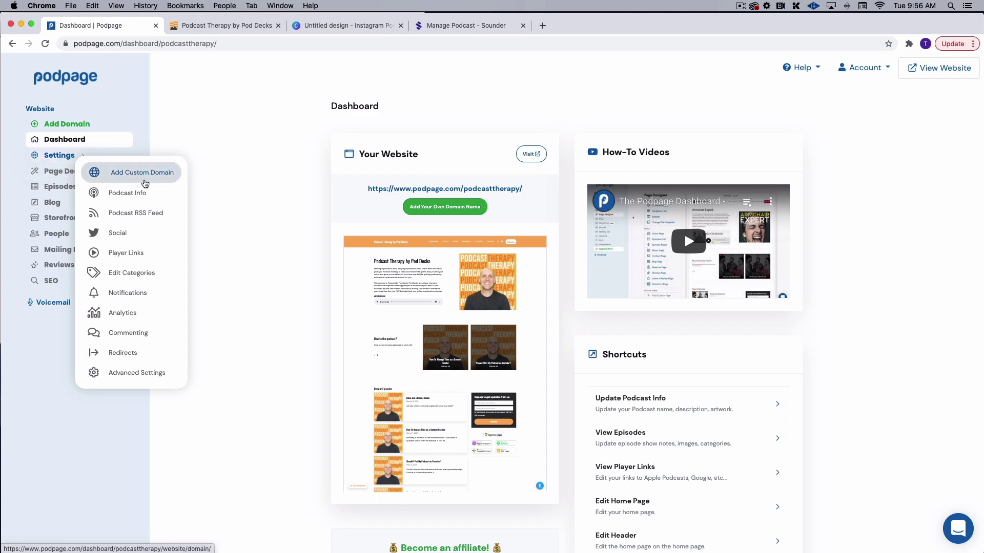
pyautogui.click(151, 233)
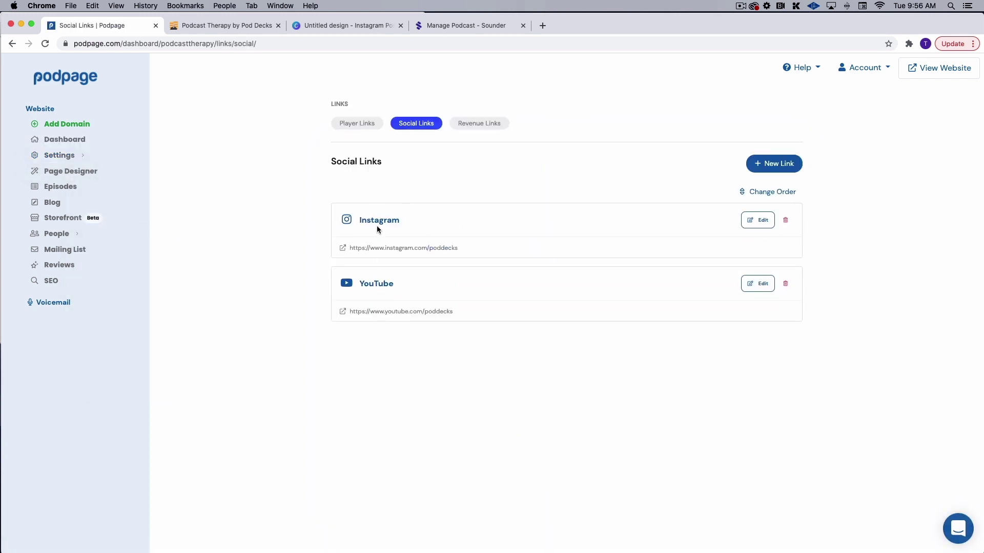
pyautogui.click(774, 164)
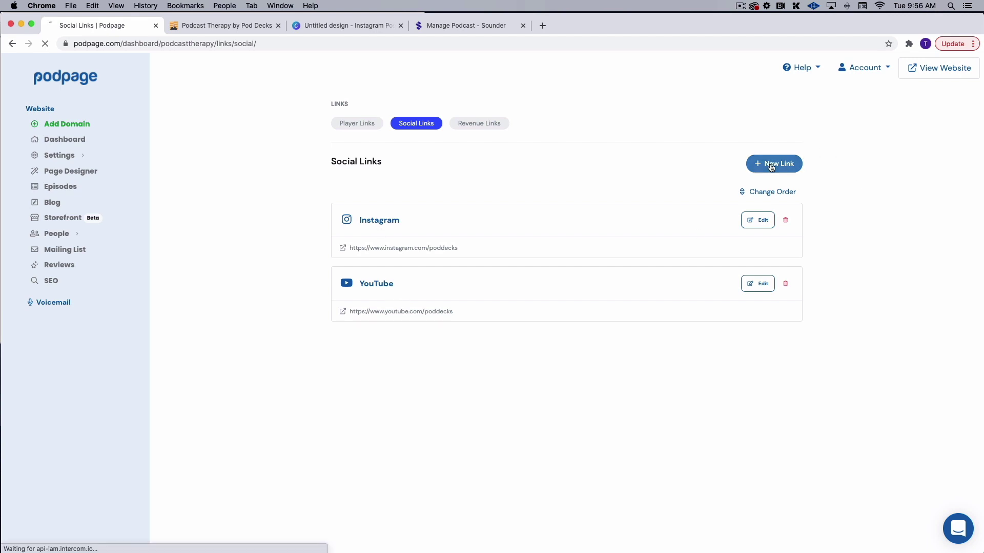
pyautogui.click(398, 230)
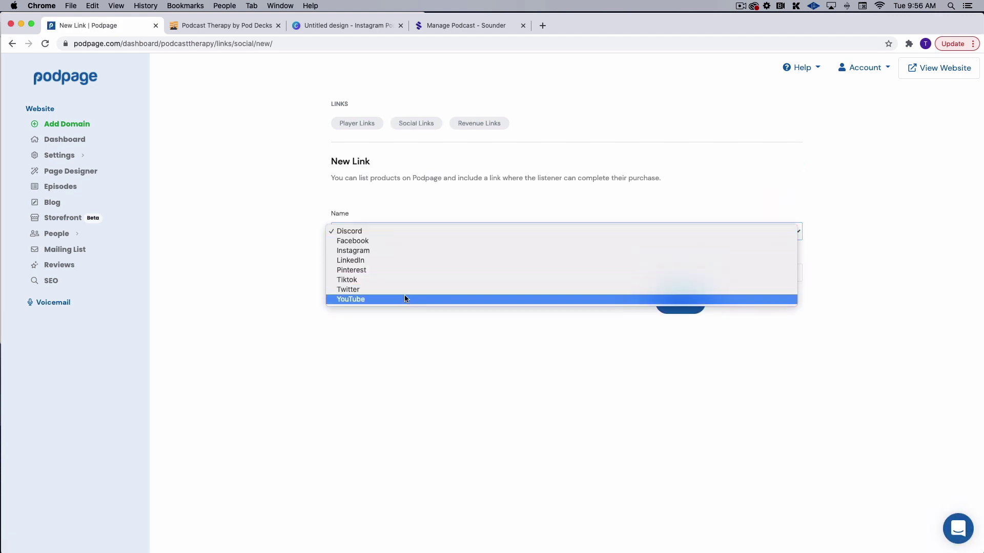
pyautogui.click(404, 198)
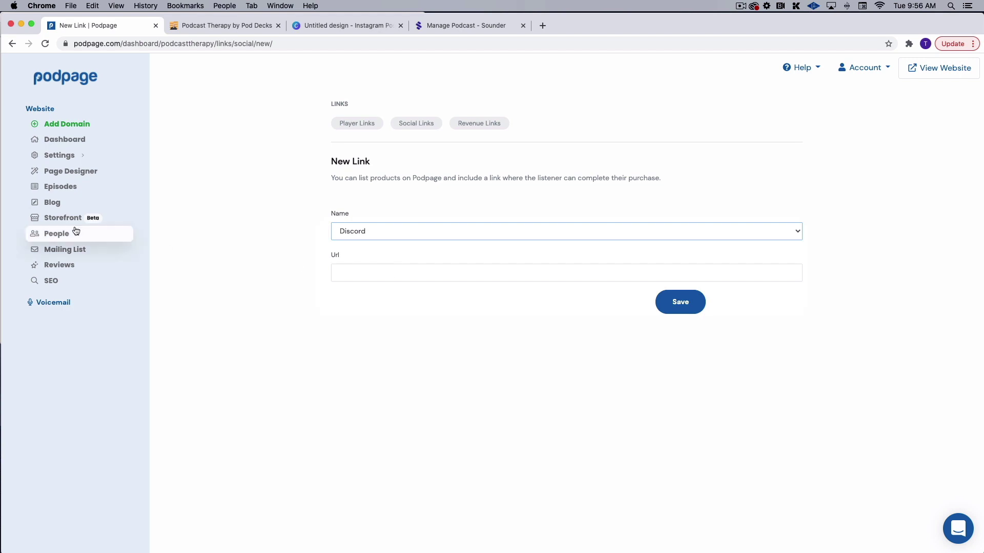
pyautogui.click(75, 158)
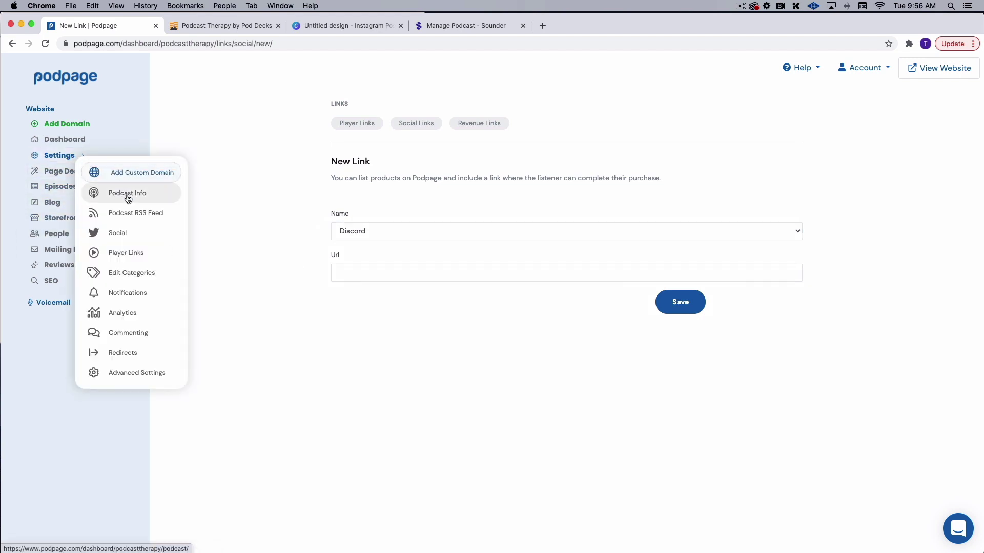
pyautogui.click(152, 252)
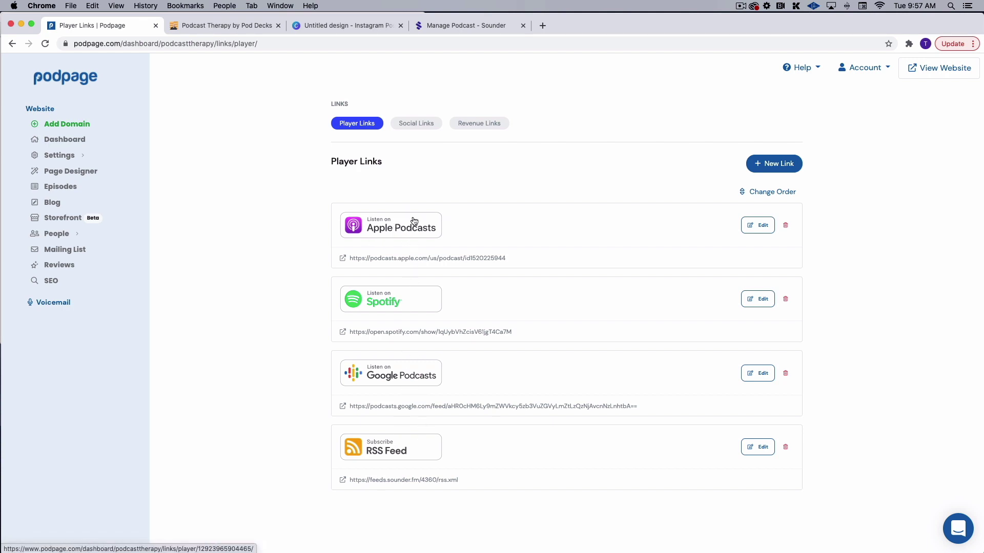
# Review the platforms in a new player link's Name list, then view the Buy me a coffee revenue link.
pyautogui.click(770, 170)
pyautogui.click(439, 235)
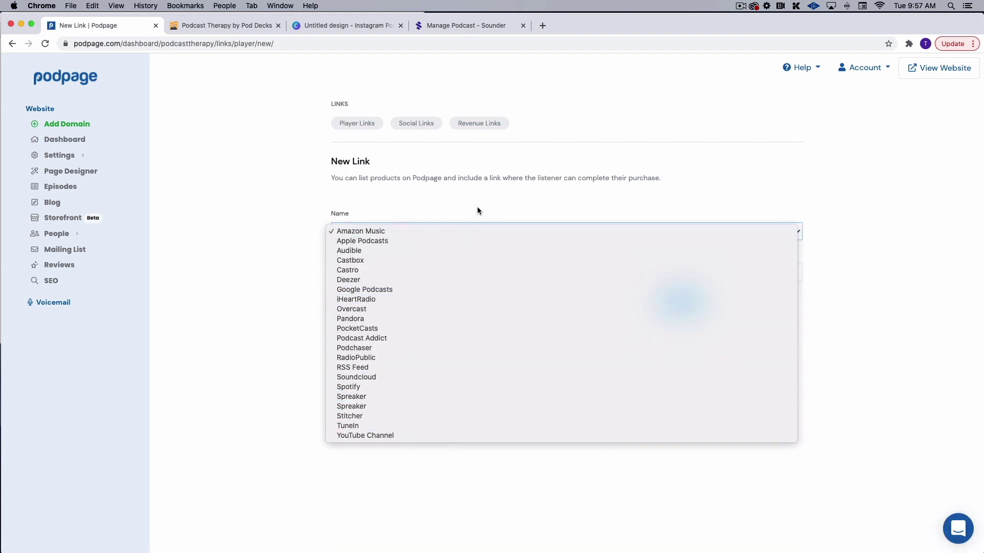
pyautogui.click(319, 192)
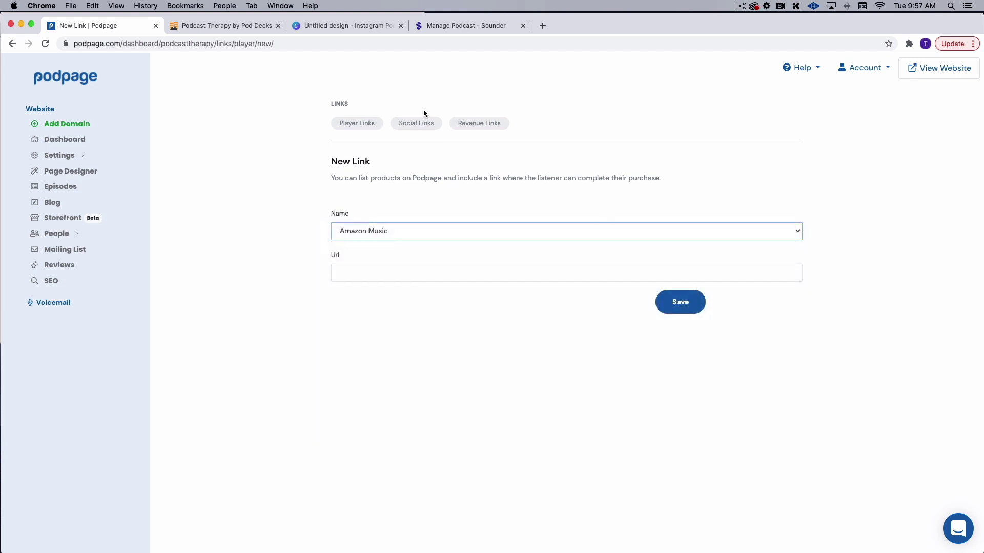
pyautogui.click(478, 125)
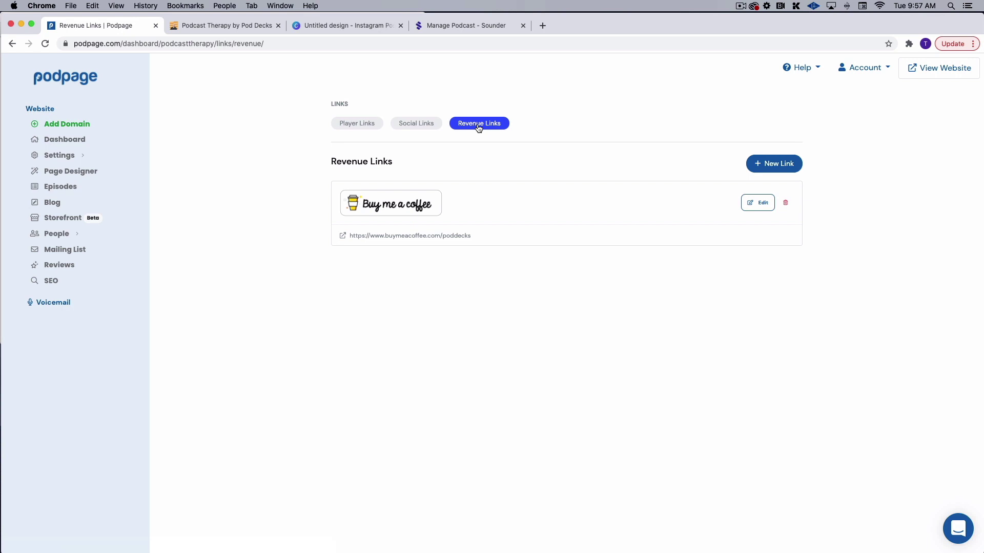
pyautogui.click(770, 163)
pyautogui.click(416, 233)
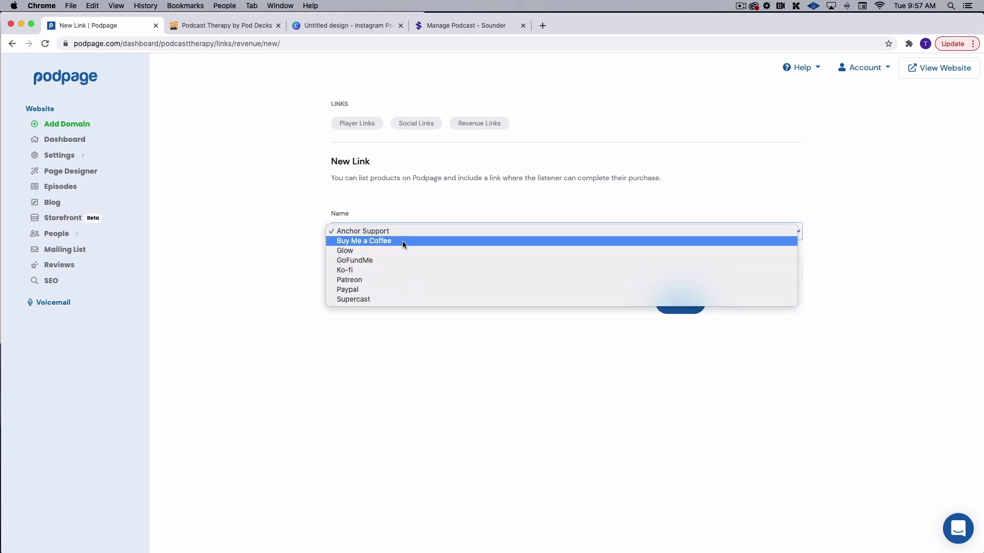
pyautogui.click(446, 312)
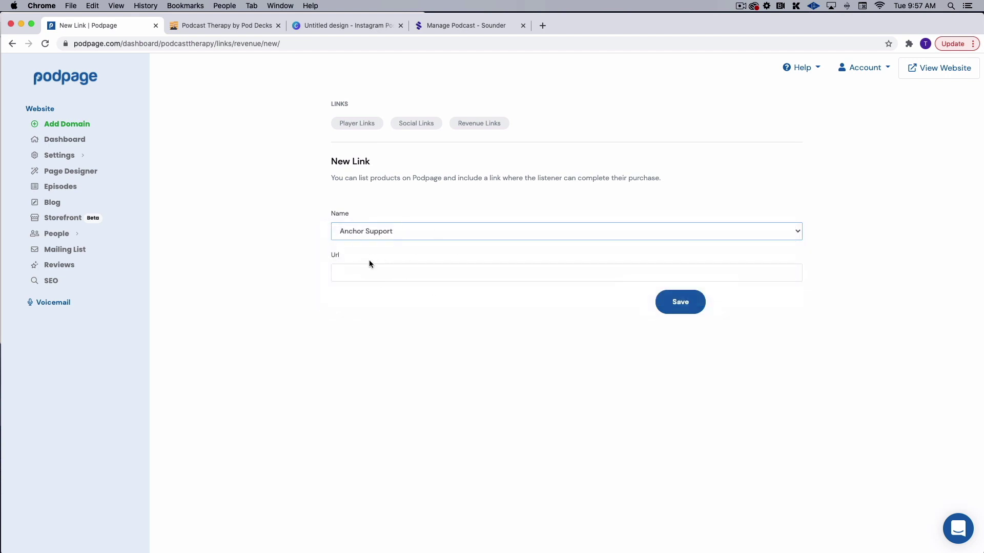
pyautogui.click(484, 125)
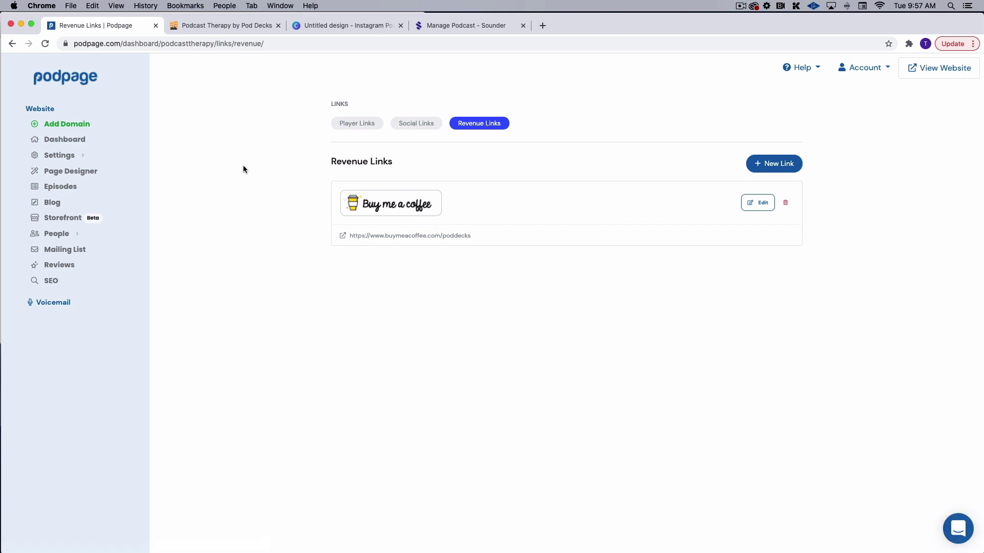
pyautogui.moveTo(77, 156)
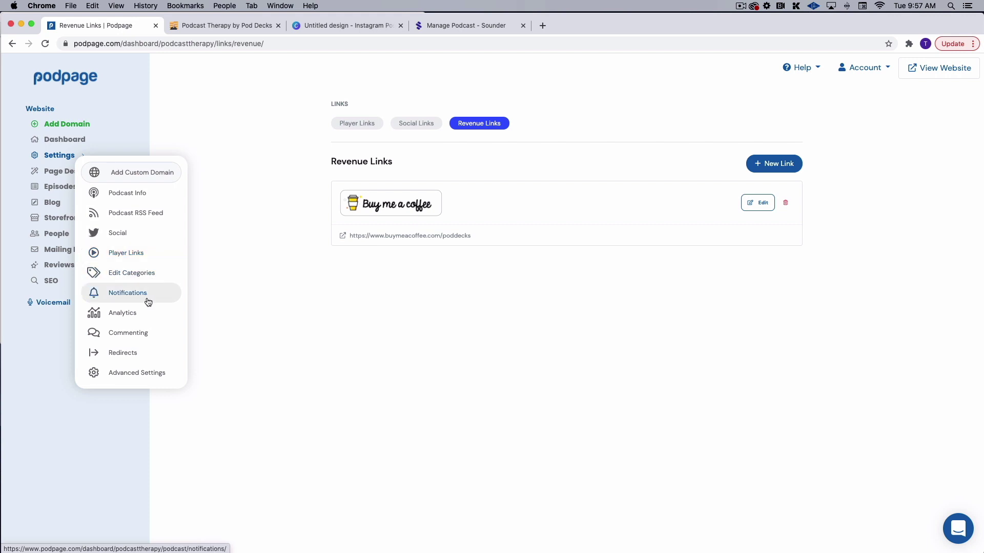
# Open Page Designer, briefly scroll the live homepage preview, then close the preview tabs.
pyautogui.click(74, 172)
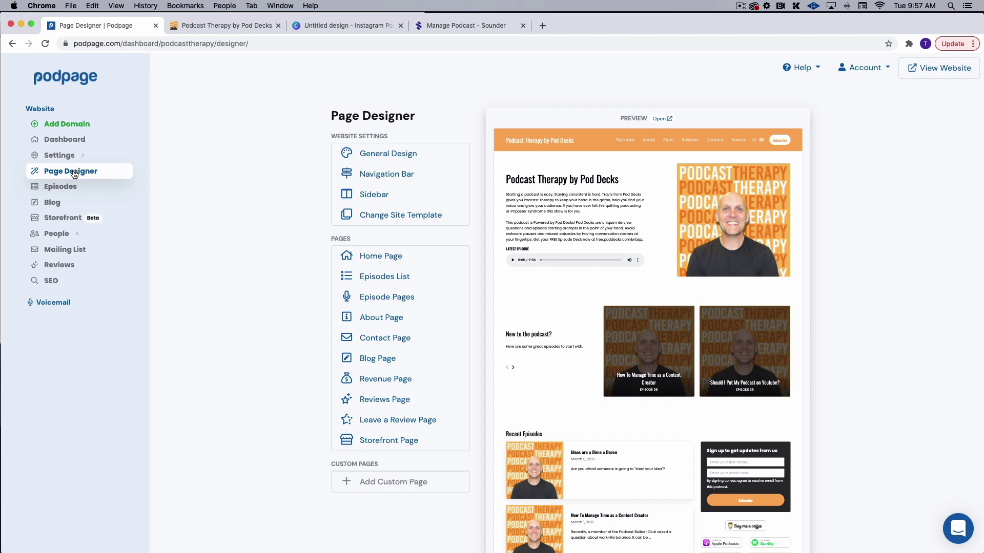
pyautogui.click(662, 117)
pyautogui.scroll(-4, 440, 190)
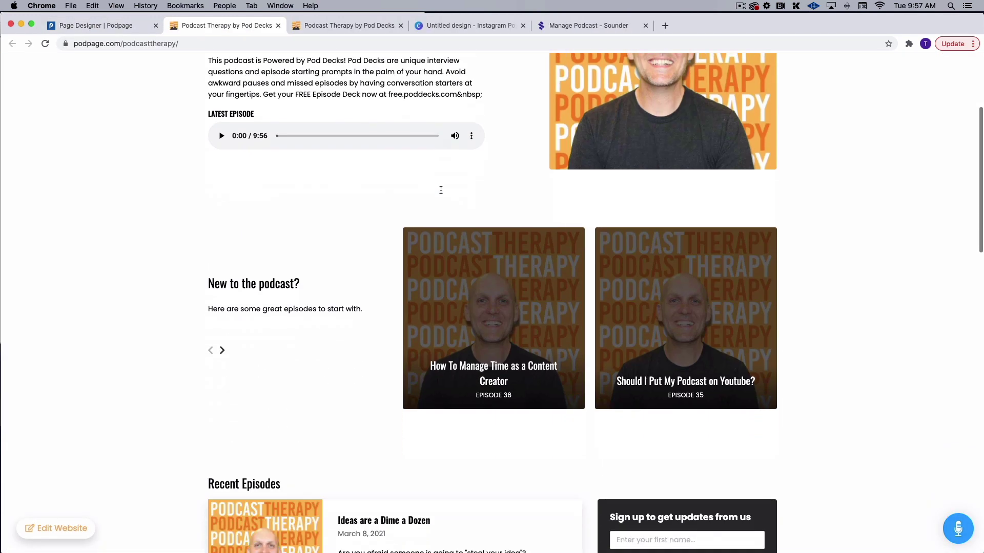
pyautogui.scroll(-5, 441, 190)
pyautogui.scroll(15, 444, 202)
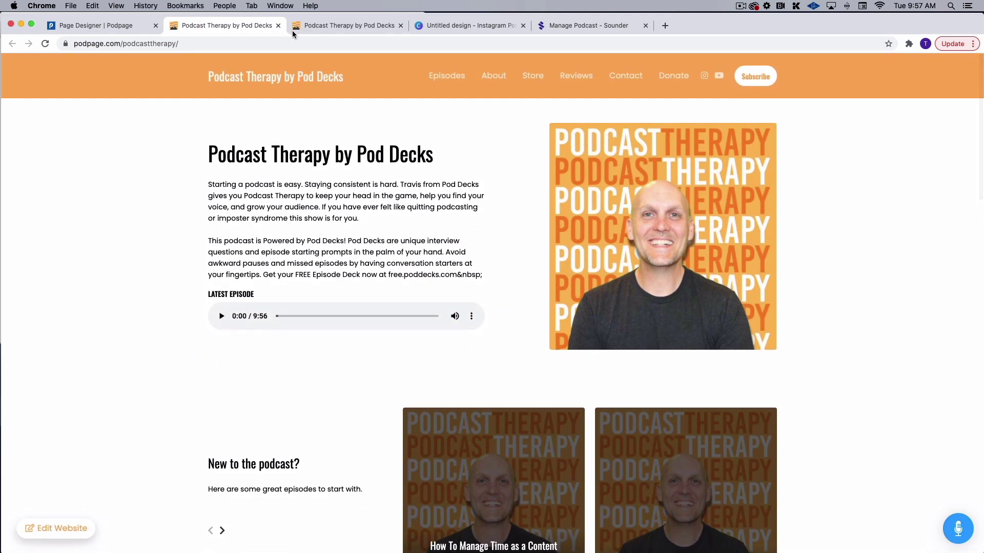
pyautogui.click(279, 25)
pyautogui.click(279, 25)
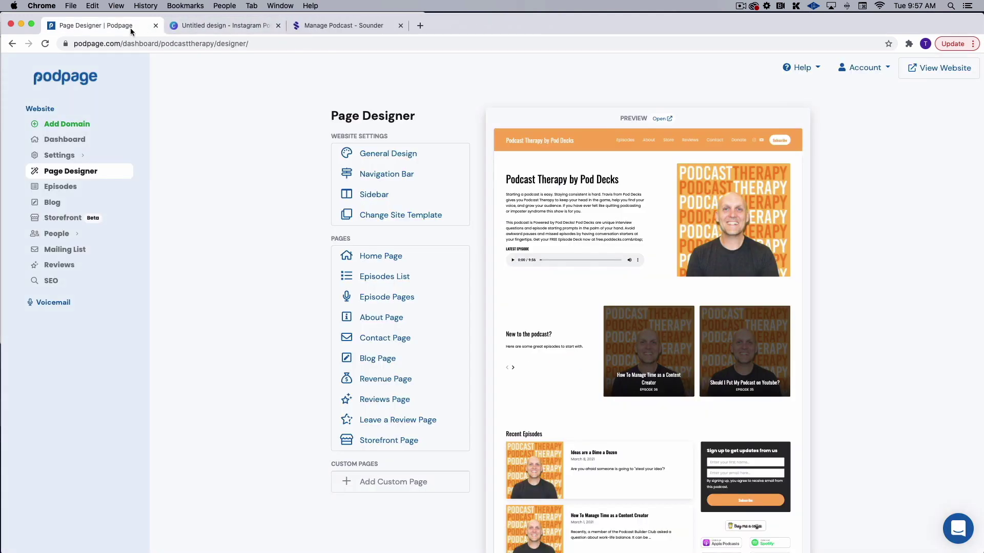
# Browse the site template picker and apply the Sapphire template.
pyautogui.click(398, 219)
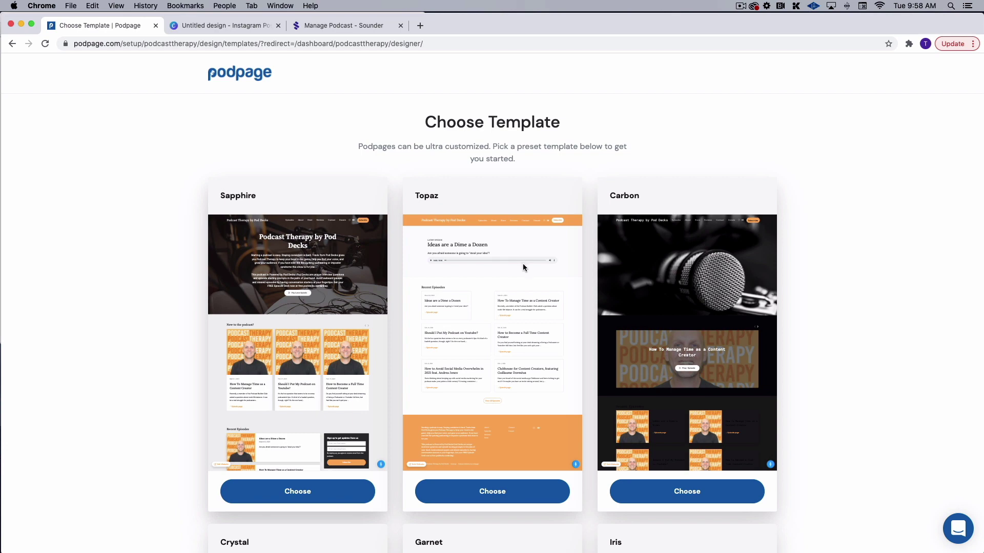
pyautogui.scroll(-5, 522, 263)
pyautogui.scroll(-1, 523, 267)
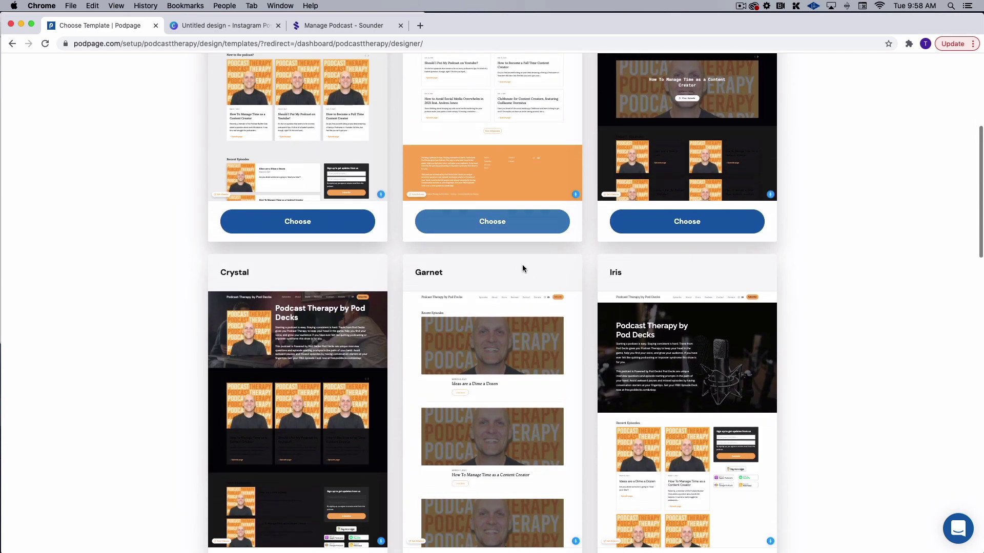
pyautogui.scroll(-3, 688, 363)
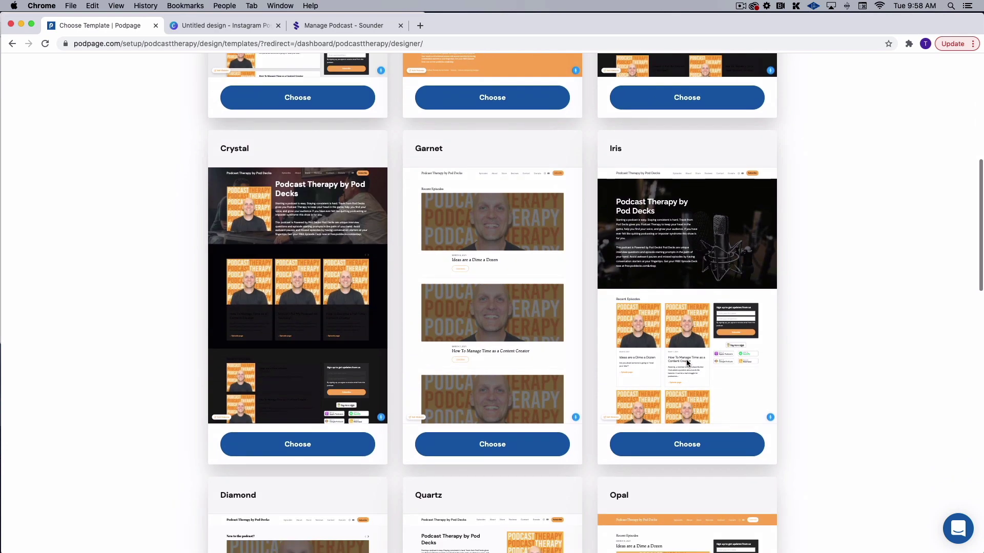
pyautogui.scroll(-9, 685, 358)
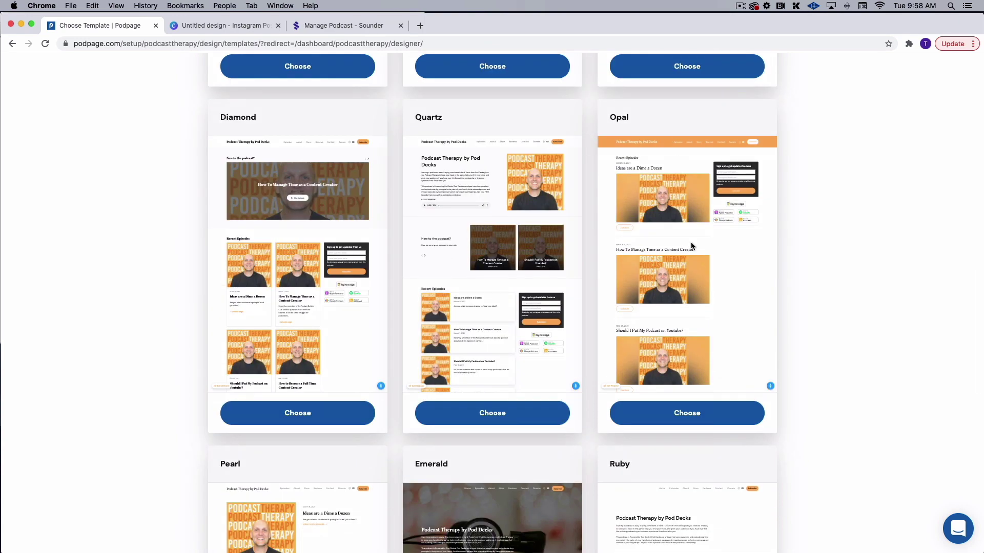
pyautogui.scroll(-5, 691, 244)
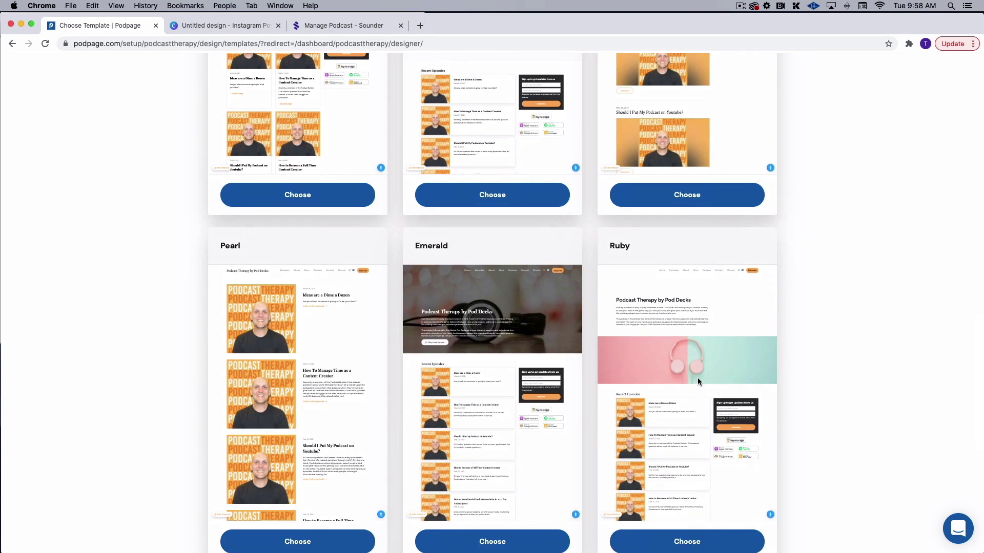
pyautogui.scroll(-8, 697, 379)
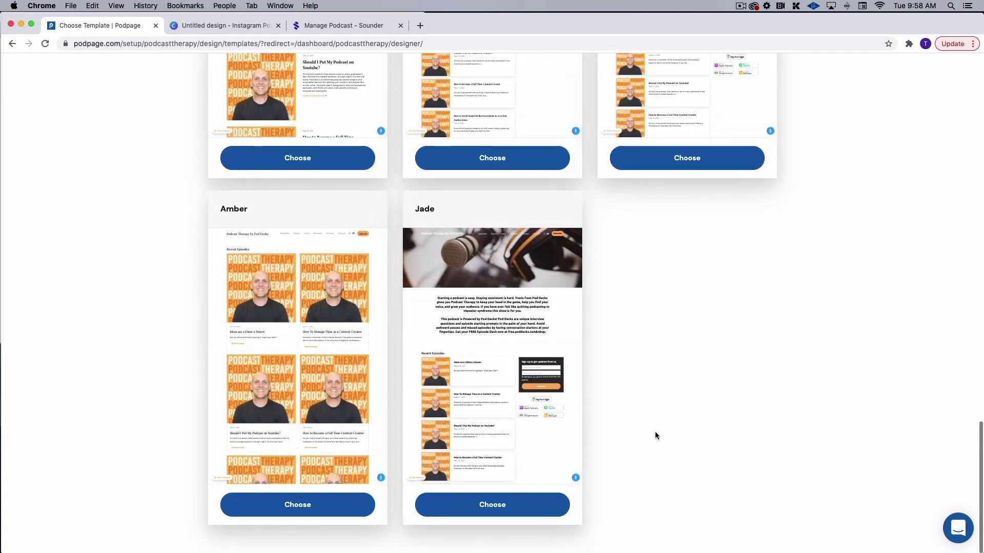
pyautogui.scroll(10, 749, 347)
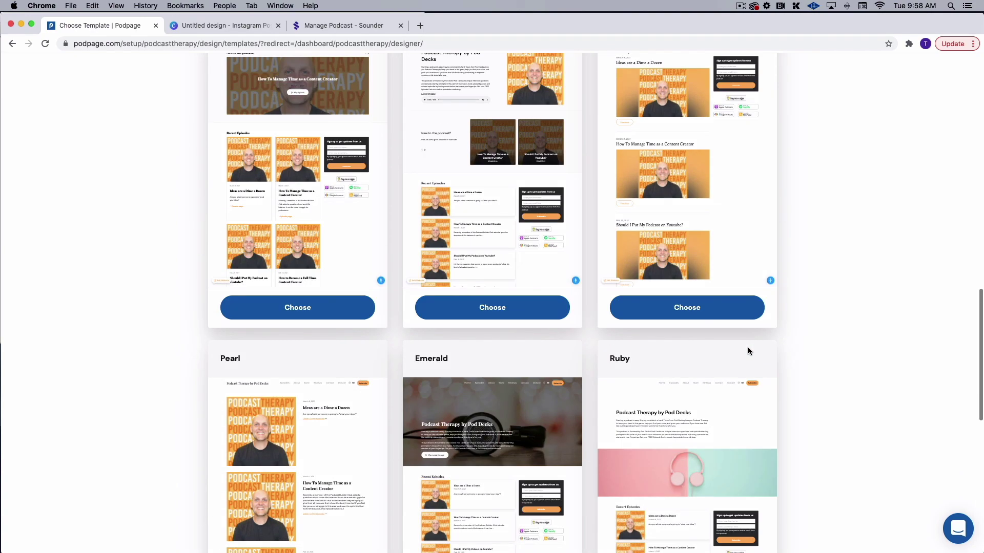
pyautogui.scroll(20, 747, 346)
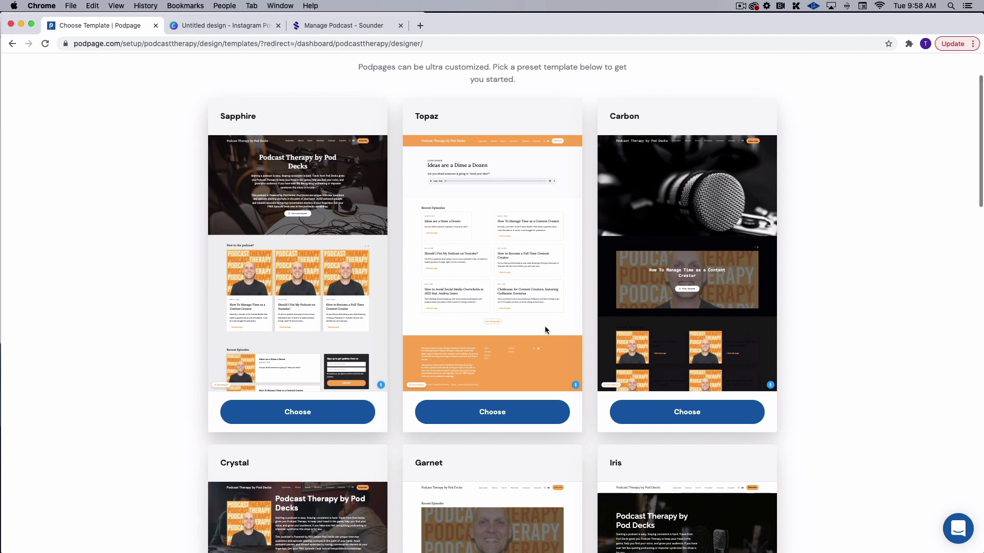
pyautogui.click(284, 412)
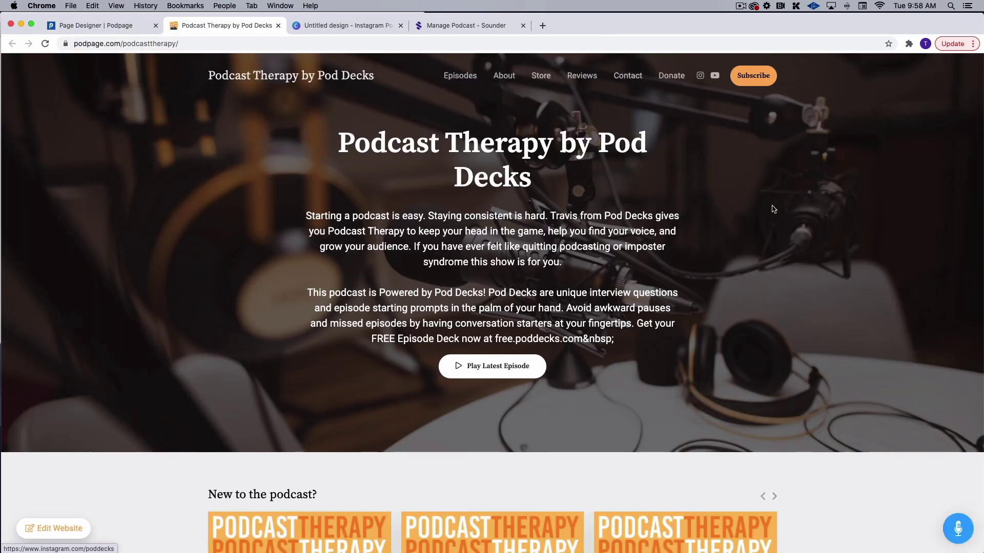
# Scroll through the live site preview with Sapphire applied, then close it.
pyautogui.scroll(-15, 755, 220)
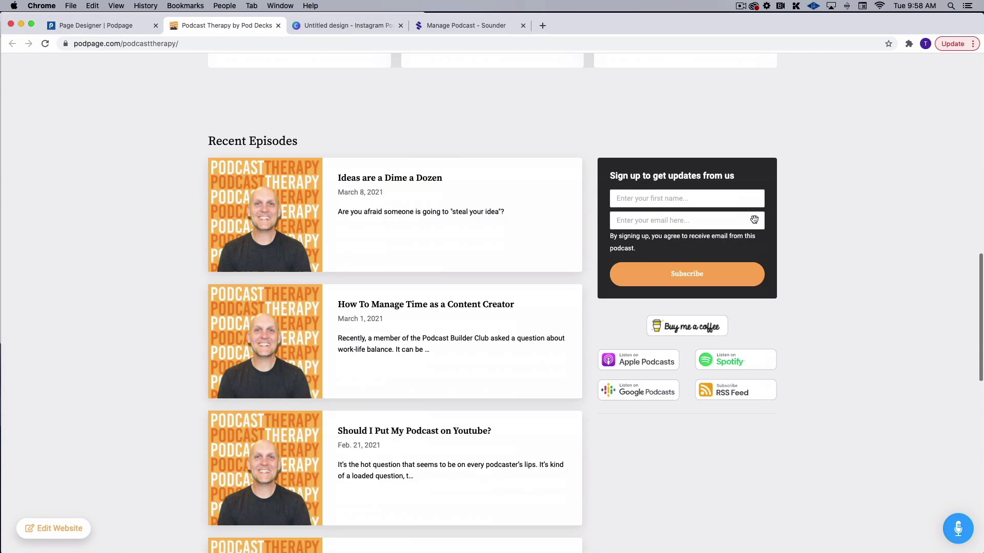
pyautogui.scroll(-5, 754, 220)
pyautogui.scroll(12, 743, 228)
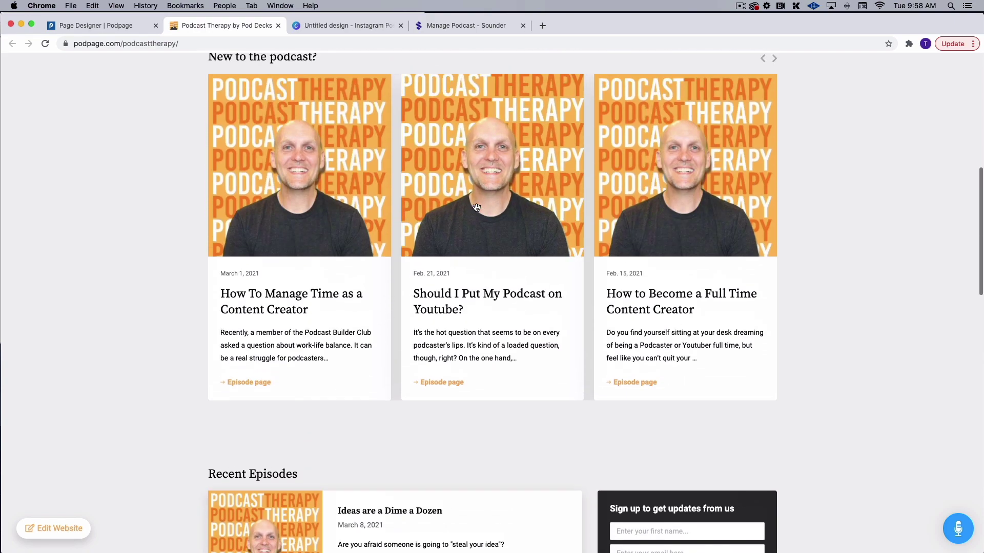
pyautogui.scroll(9, 476, 208)
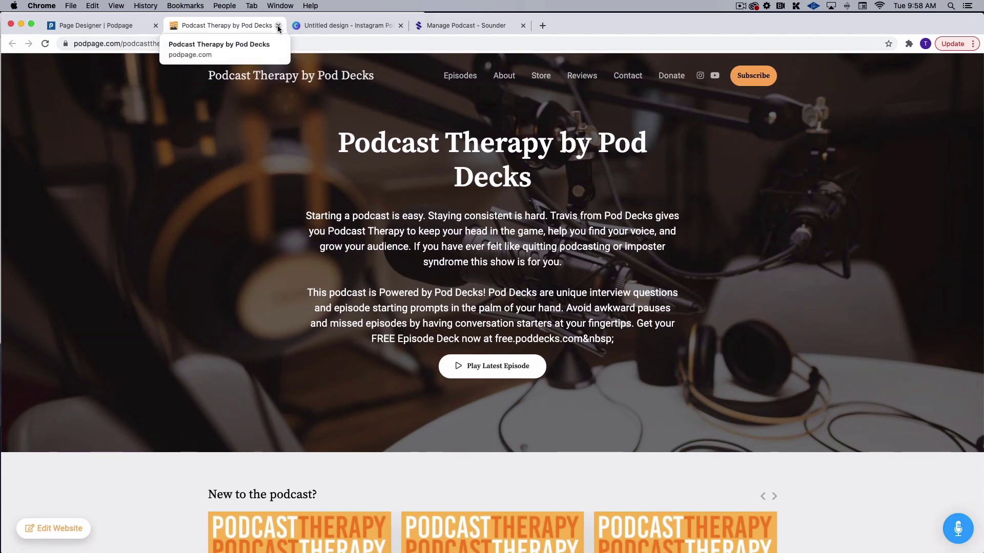
pyautogui.click(278, 26)
# Switch the site to the Quartz template and bring up its General design settings.
pyautogui.click(414, 218)
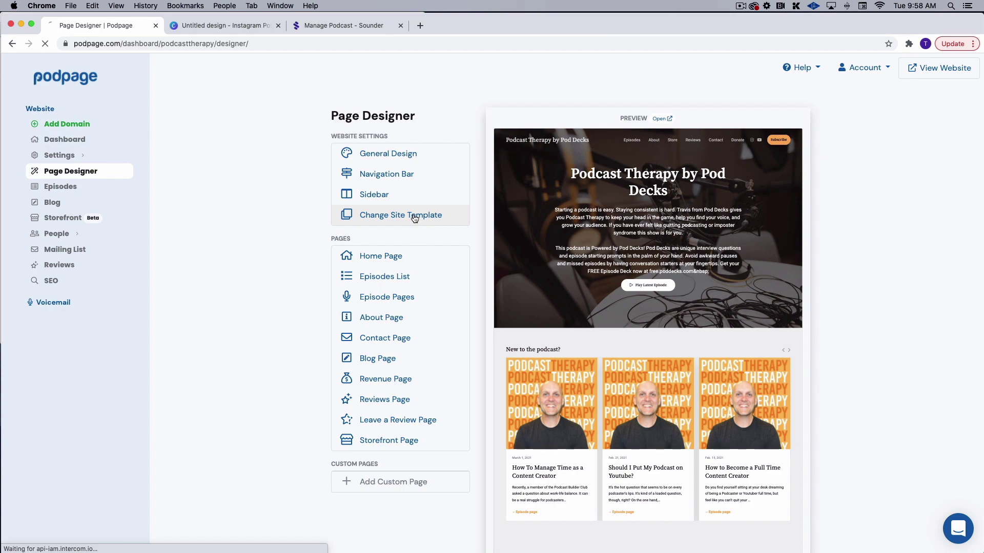
pyautogui.scroll(-5, 441, 235)
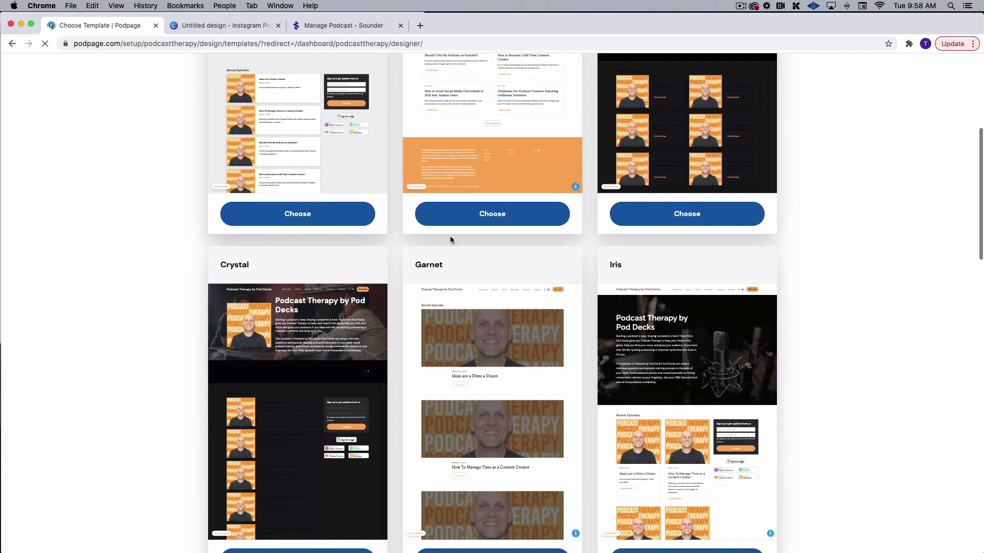
pyautogui.scroll(-8, 450, 239)
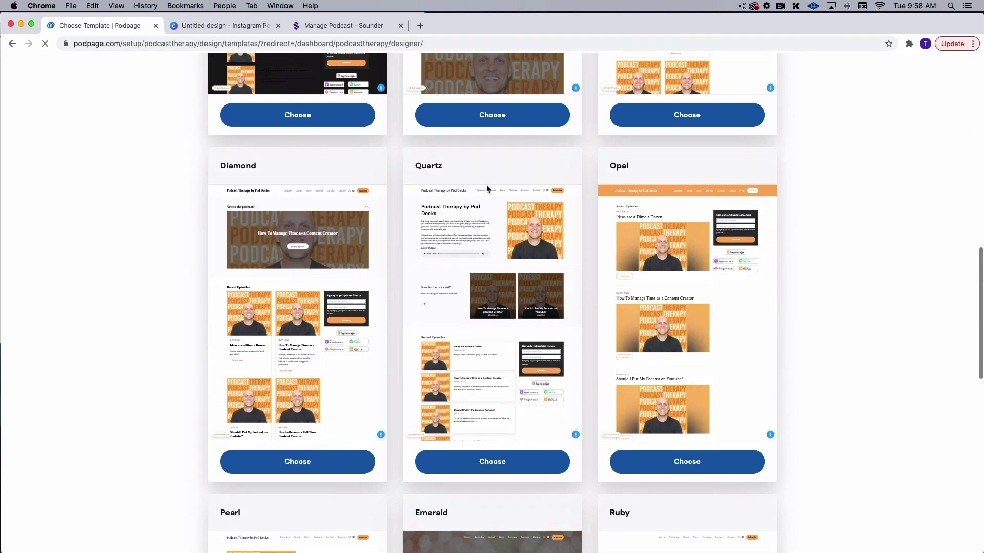
pyautogui.click(497, 470)
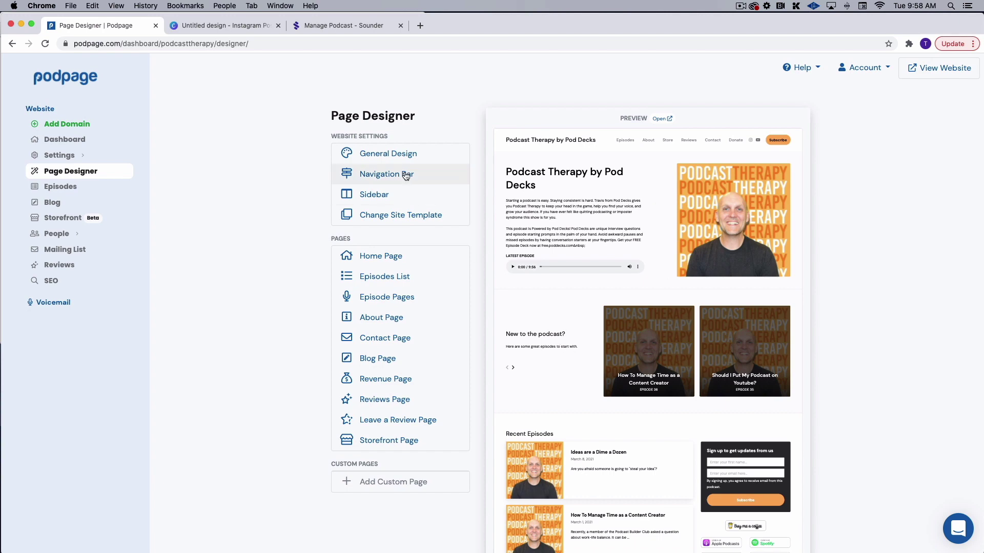
pyautogui.click(402, 154)
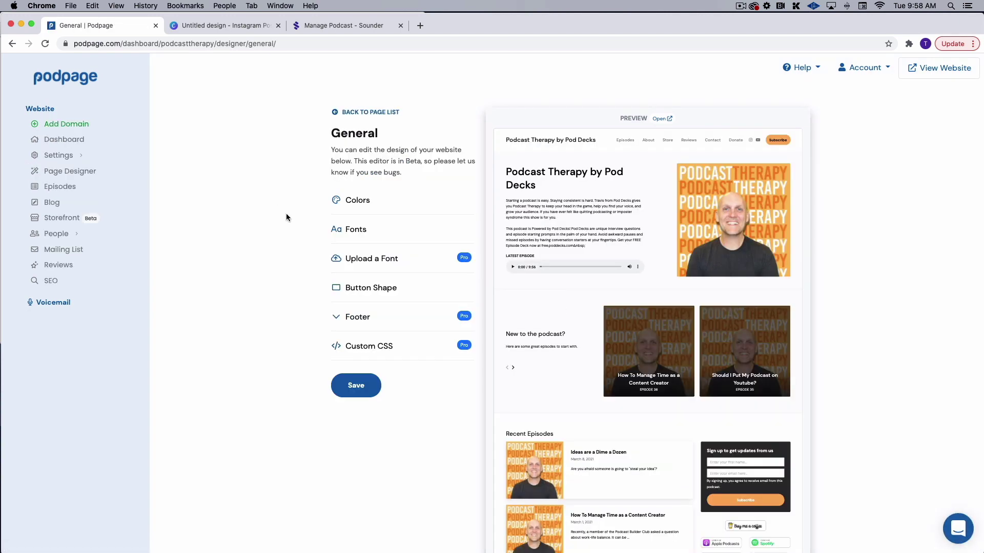
# Set the primary colour to orange #FF9E2E after briefly trying red #FF0202.
pyautogui.click(378, 203)
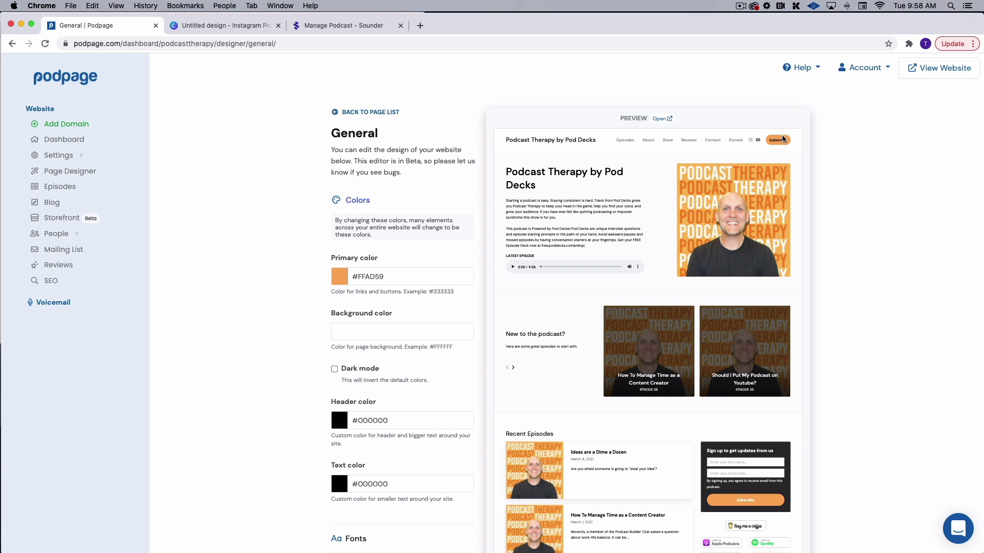
pyautogui.click(338, 276)
pyautogui.moveTo(347, 319); pyautogui.dragTo(338, 293)
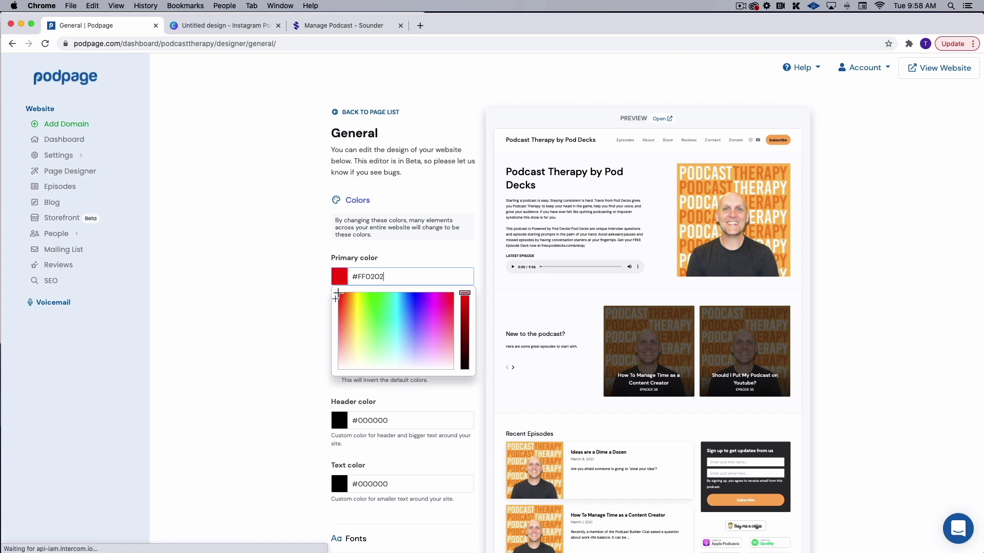
pyautogui.click(296, 331)
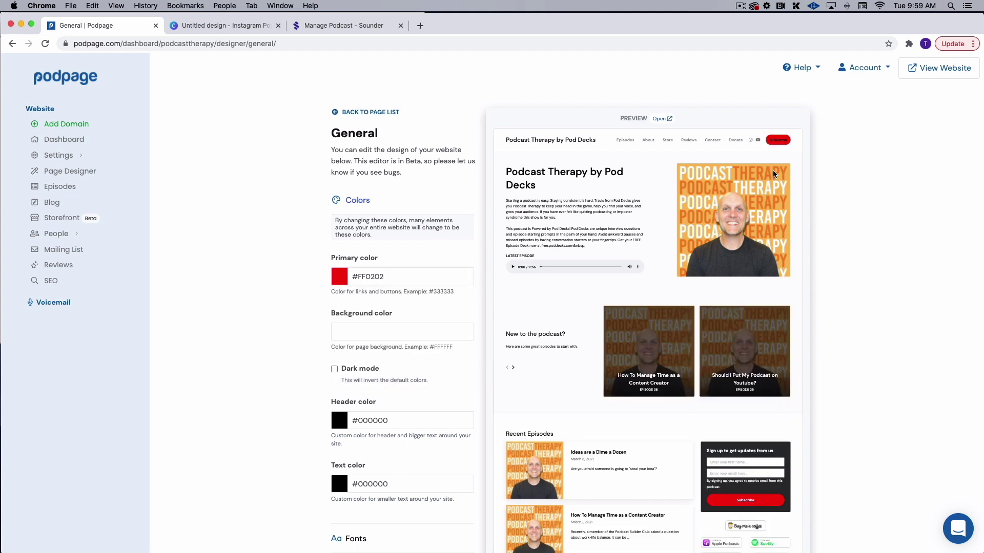
pyautogui.click(343, 281)
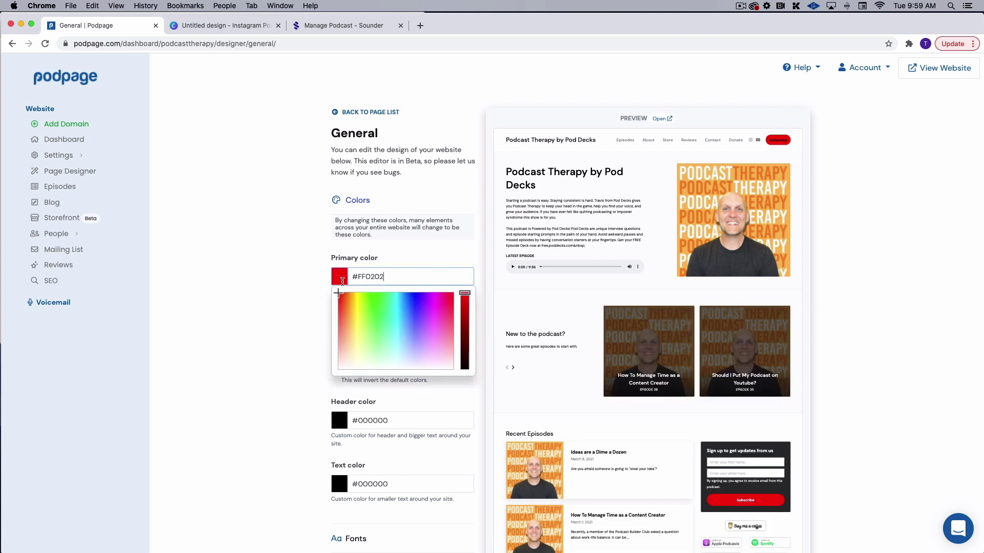
pyautogui.click(349, 311)
pyautogui.click(253, 308)
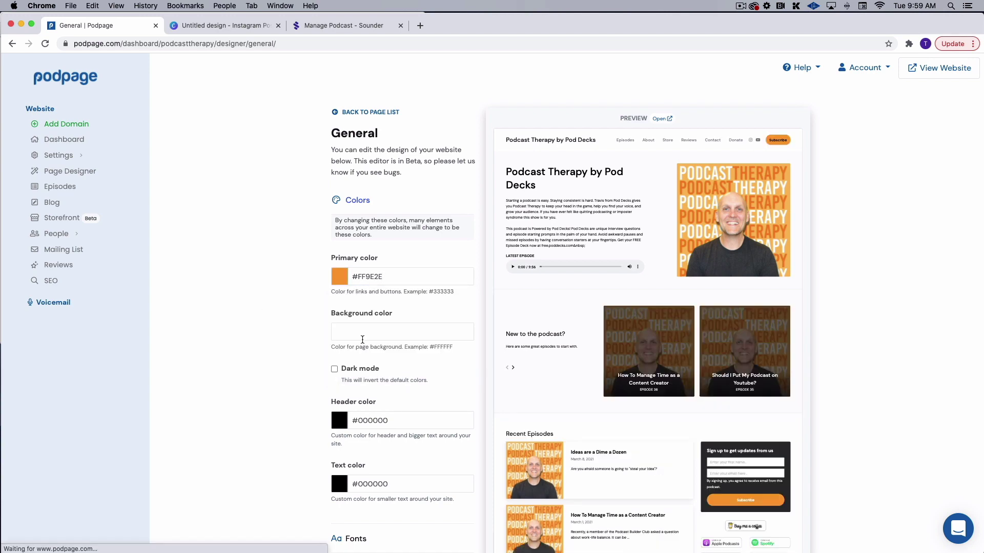
# Return the background to white #FFFFFF after trying blue #135BFF, then toggle dark mode on and off.
pyautogui.click(354, 333)
pyautogui.click(409, 353)
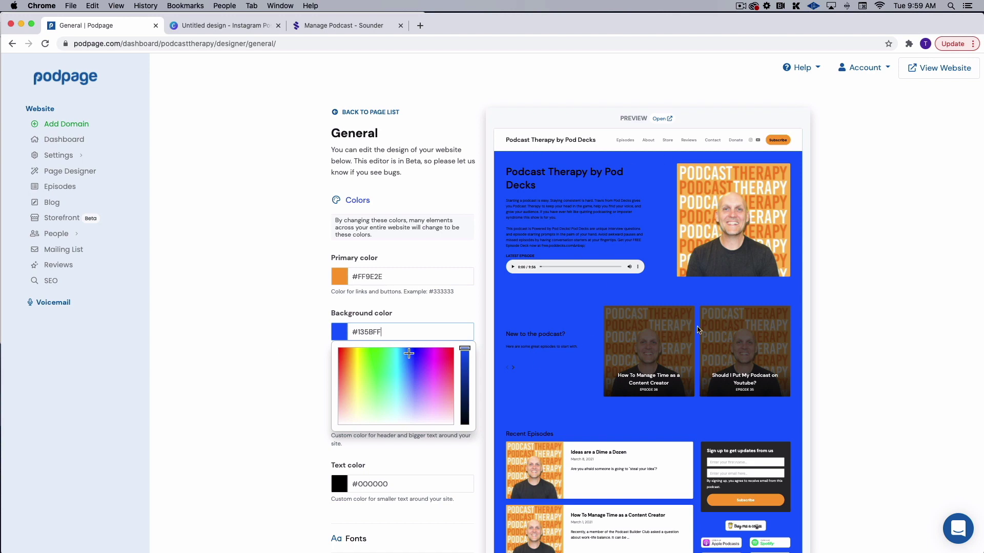
pyautogui.scroll(-5, 699, 328)
pyautogui.scroll(6, 697, 326)
pyautogui.click(338, 424)
pyautogui.click(285, 395)
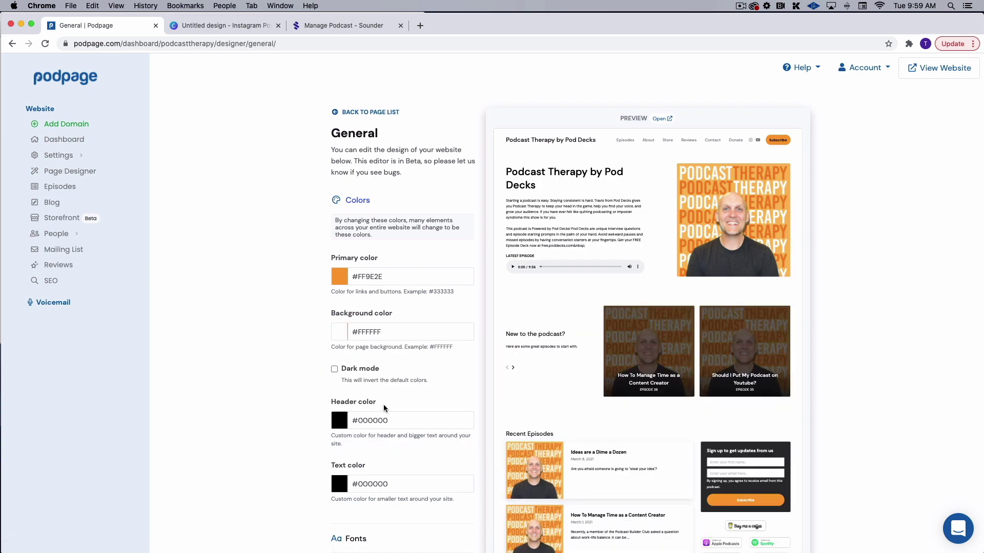
pyautogui.click(334, 369)
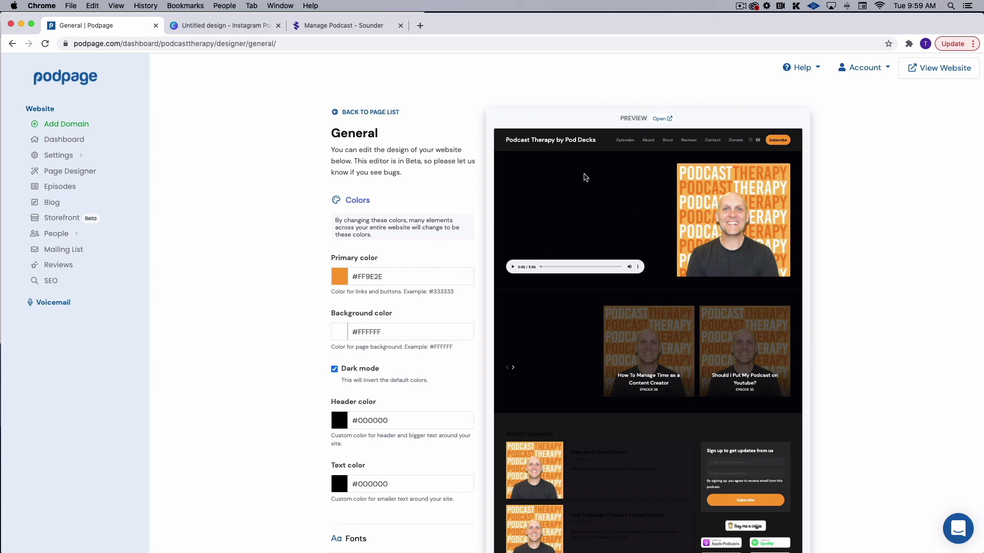
pyautogui.click(334, 369)
pyautogui.scroll(-5, 337, 336)
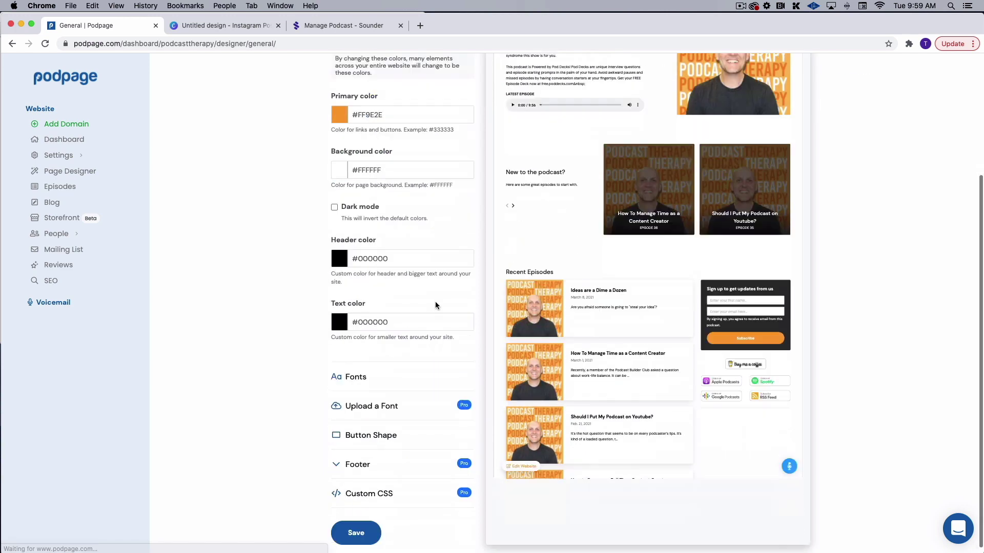
# Choose Oswald as the header text font.
pyautogui.click(370, 376)
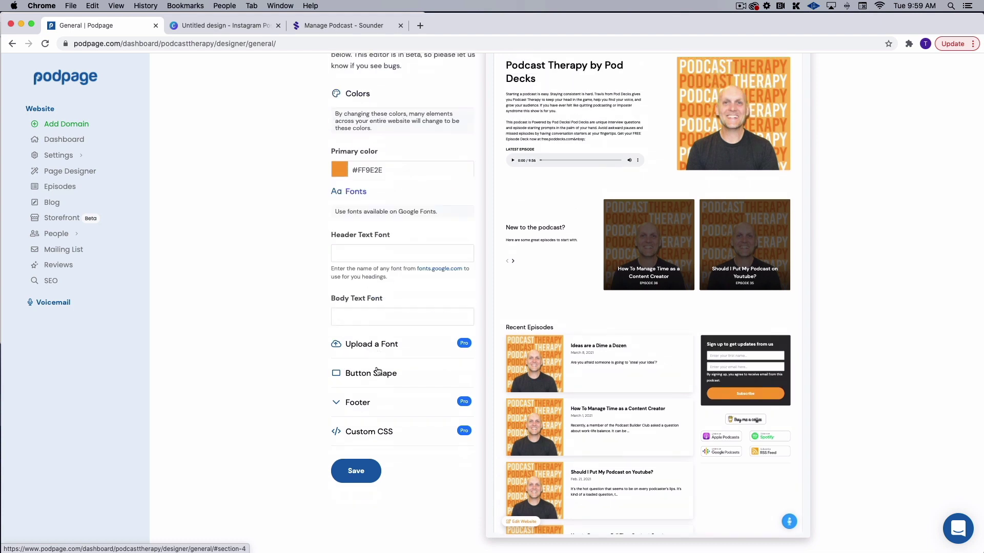
pyautogui.scroll(2, 407, 308)
pyautogui.click(382, 258)
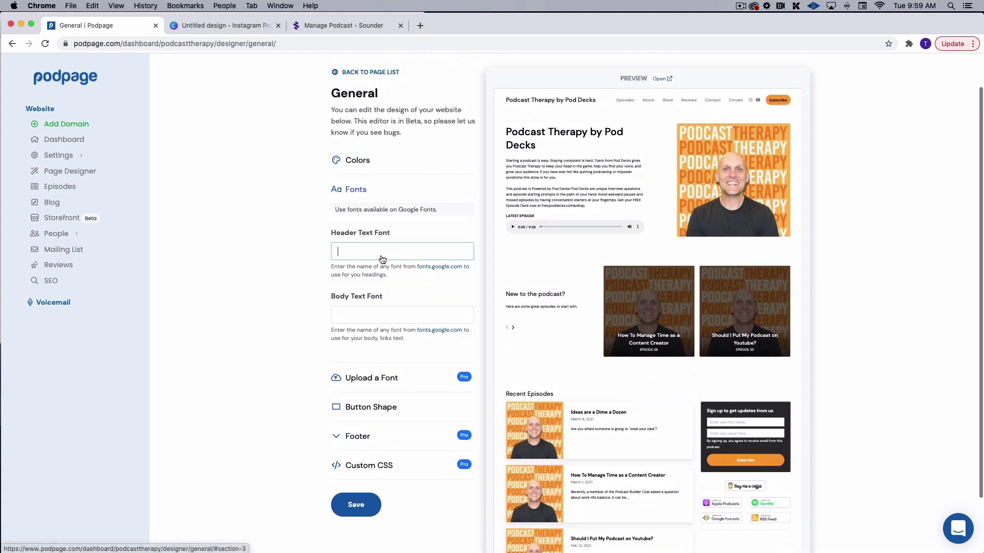
pyautogui.scroll(-3, 389, 344)
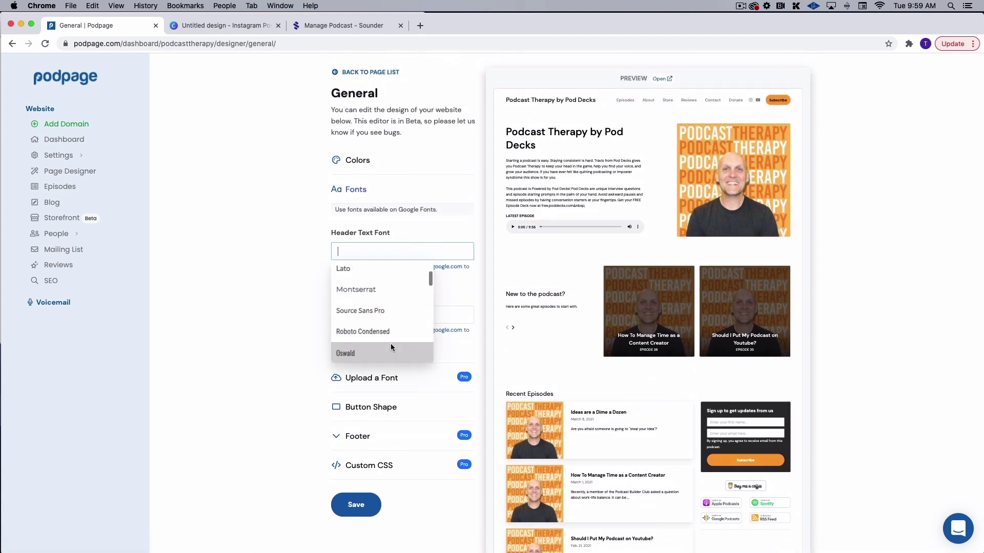
pyautogui.click(389, 349)
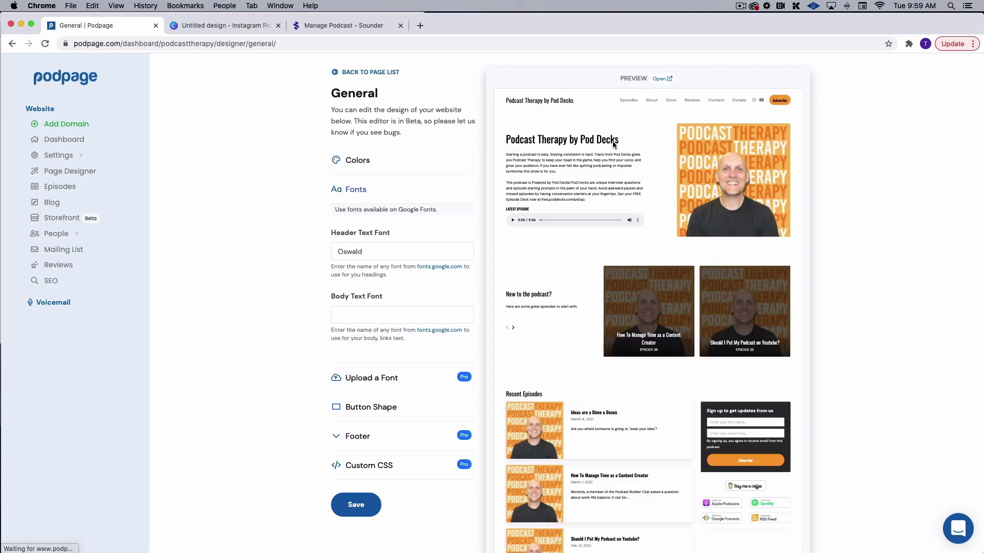
# Choose Poppins as the body text font.
pyautogui.click(410, 323)
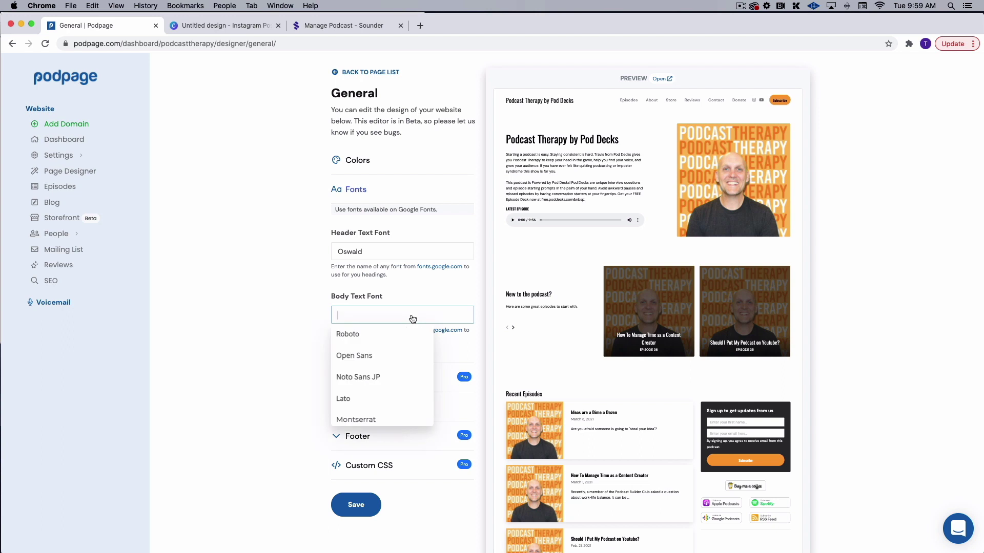
pyautogui.scroll(-2, 414, 358)
pyautogui.scroll(-4, 414, 382)
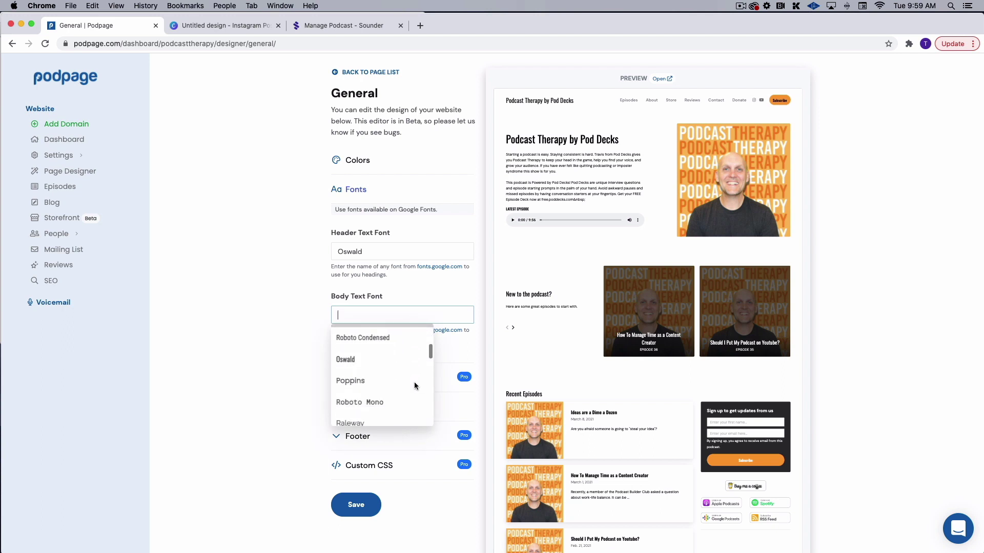
pyautogui.click(383, 346)
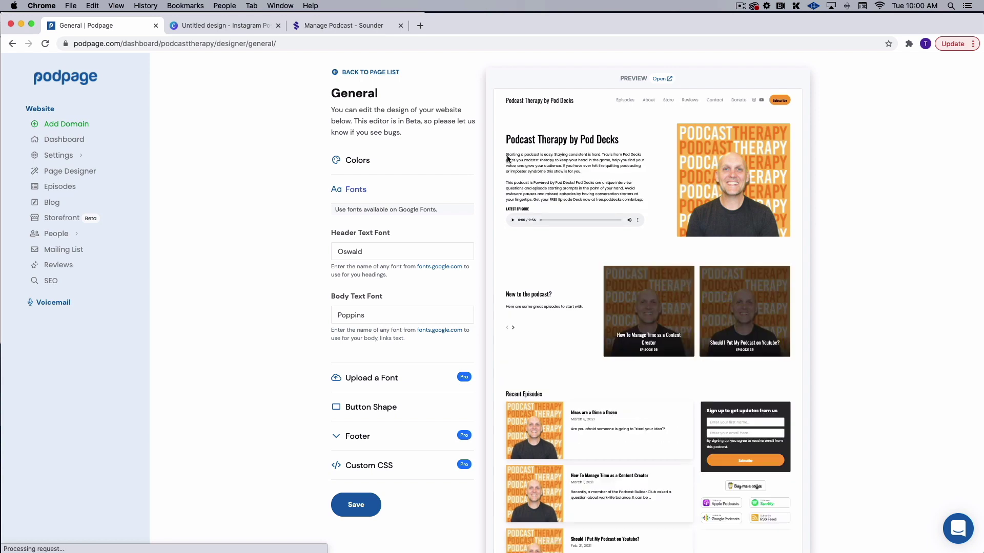
pyautogui.scroll(-2, 413, 256)
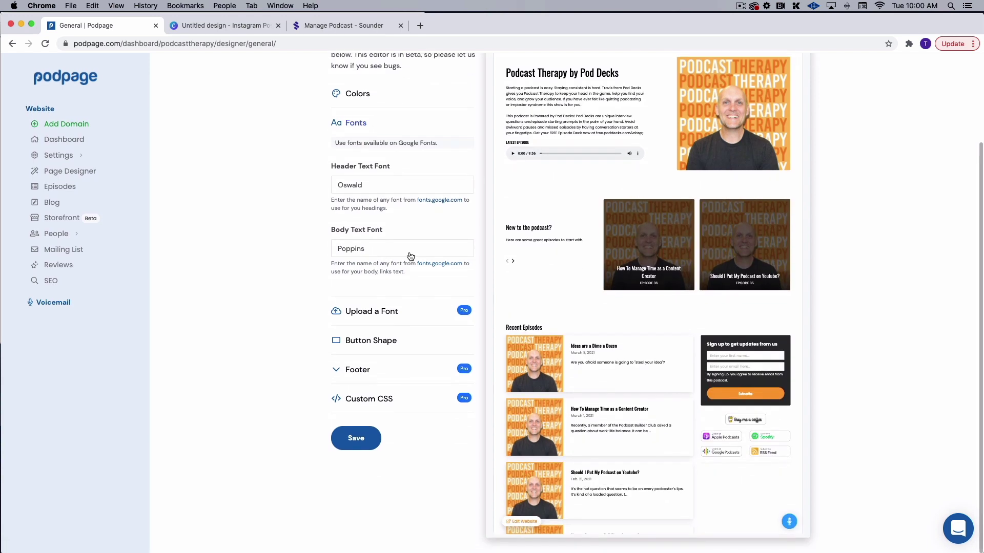
# Keep the button shape set to Circle.
pyautogui.click(394, 348)
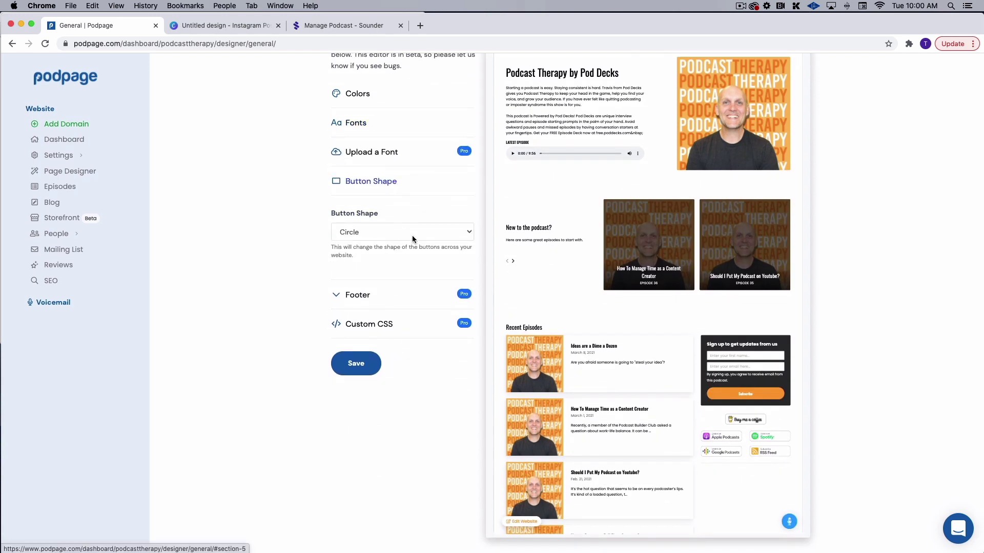
pyautogui.scroll(2, 400, 333)
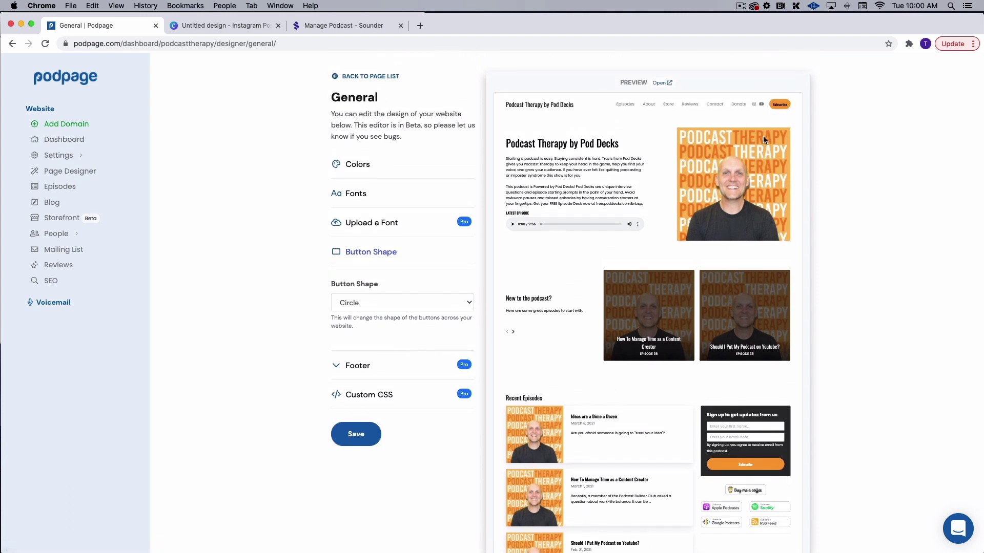
pyautogui.click(390, 303)
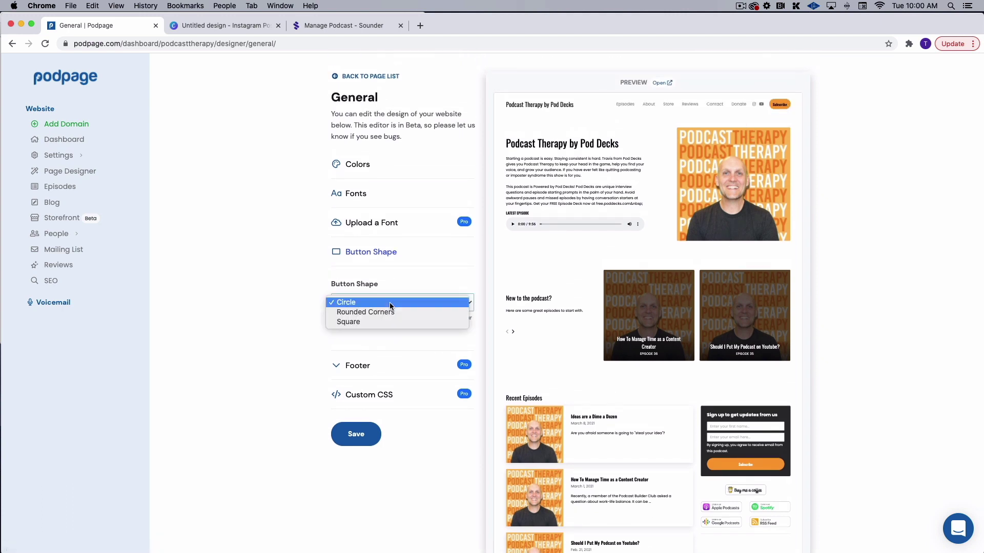
pyautogui.click(297, 320)
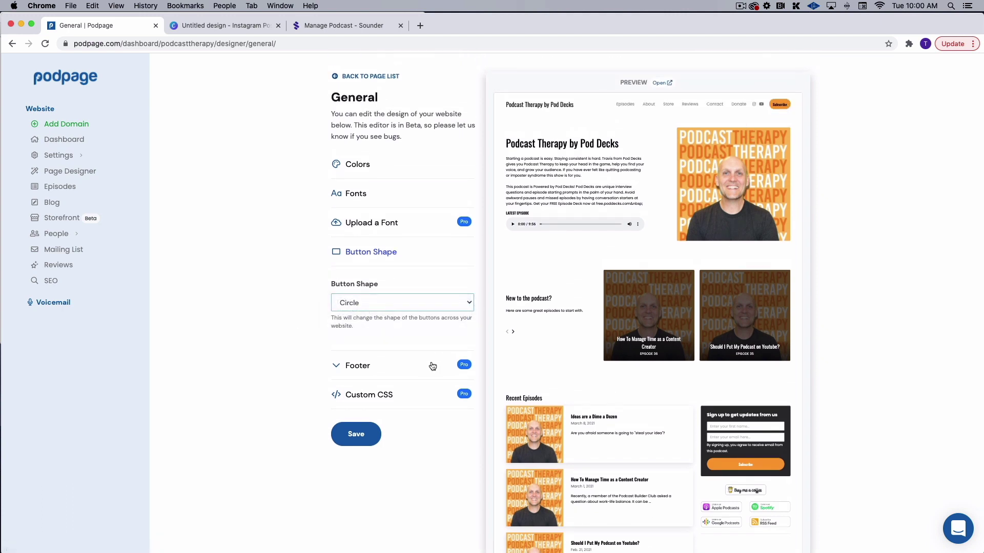
# Review the footer settings, save the general design, and go back to the page list.
pyautogui.click(399, 365)
pyautogui.scroll(-2, 415, 384)
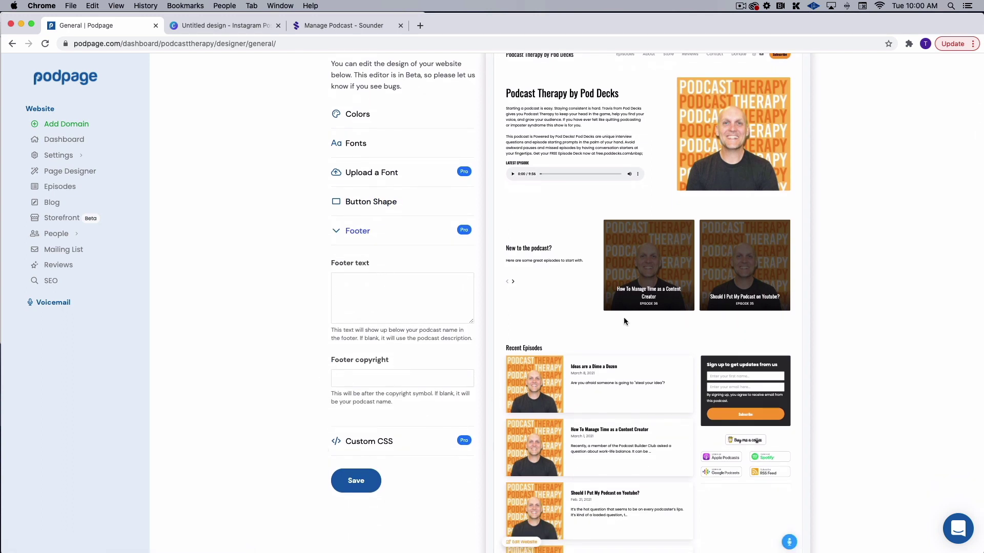
pyautogui.scroll(-1, 622, 321)
pyautogui.scroll(4, 617, 322)
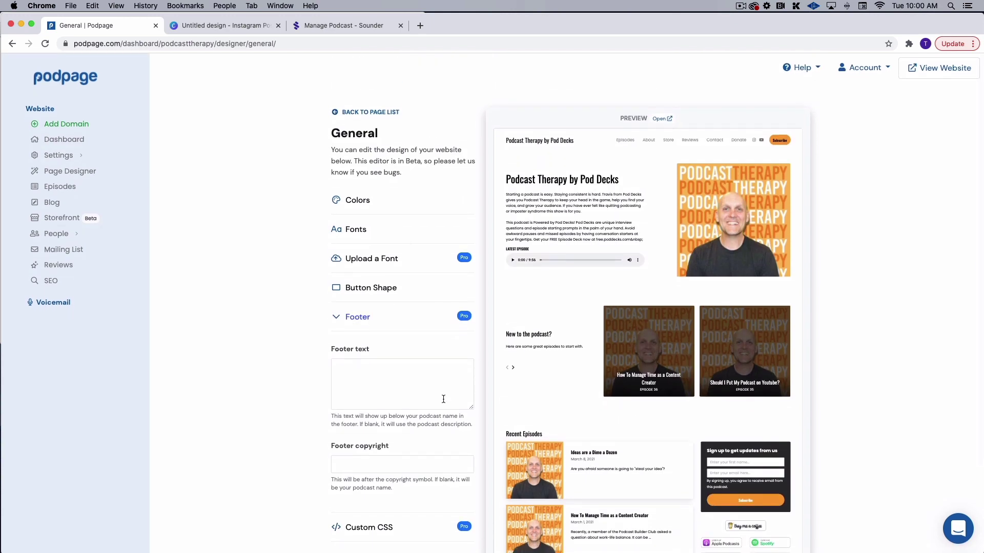
pyautogui.scroll(-4, 443, 399)
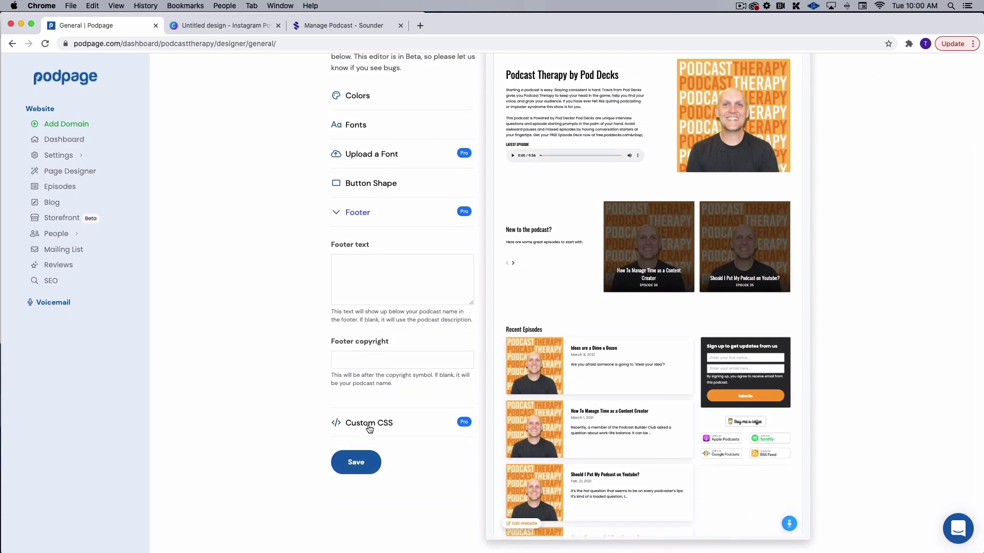
pyautogui.click(360, 464)
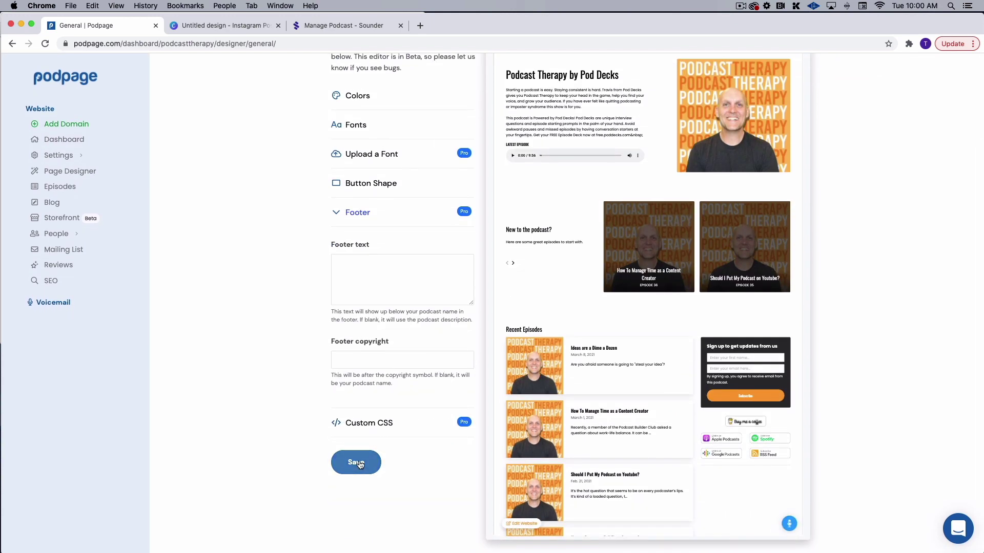
pyautogui.click(358, 462)
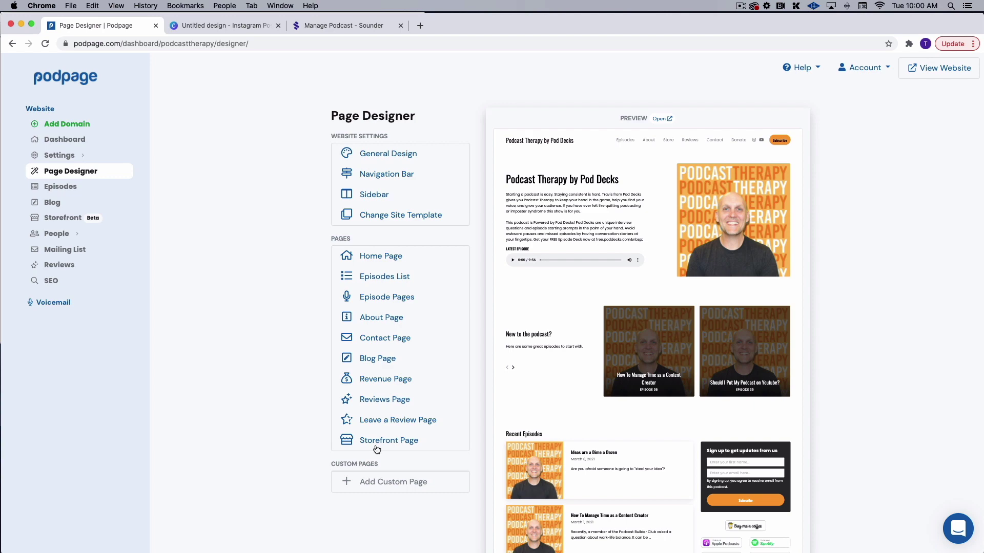
# Set the nav bar logo area to Podcast Artwork and Name.
pyautogui.click(400, 176)
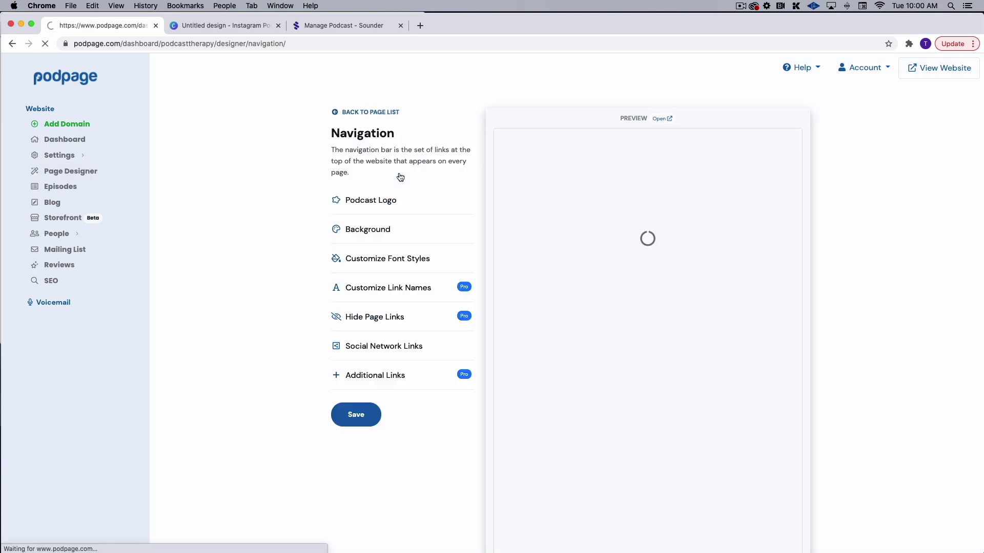
pyautogui.click(401, 201)
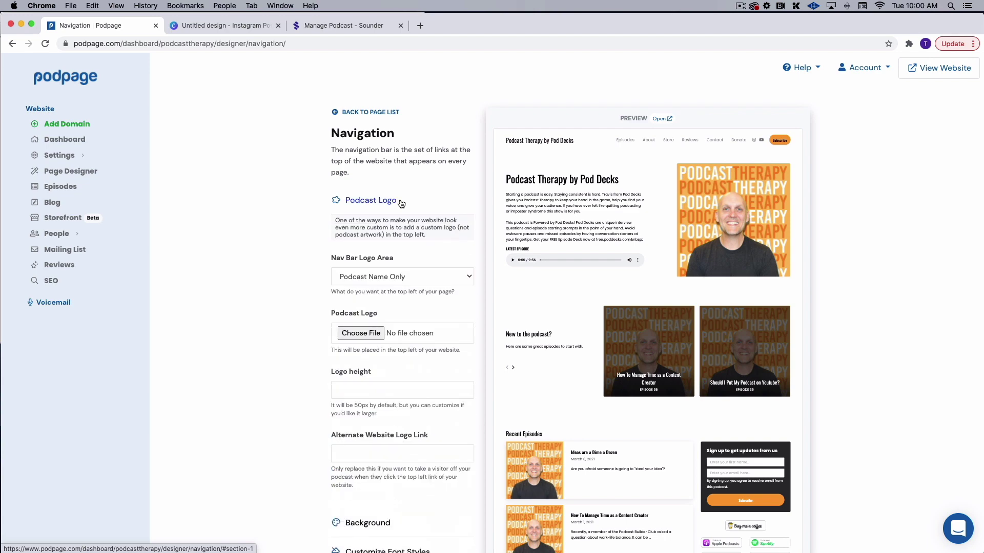
pyautogui.click(429, 279)
pyautogui.click(430, 266)
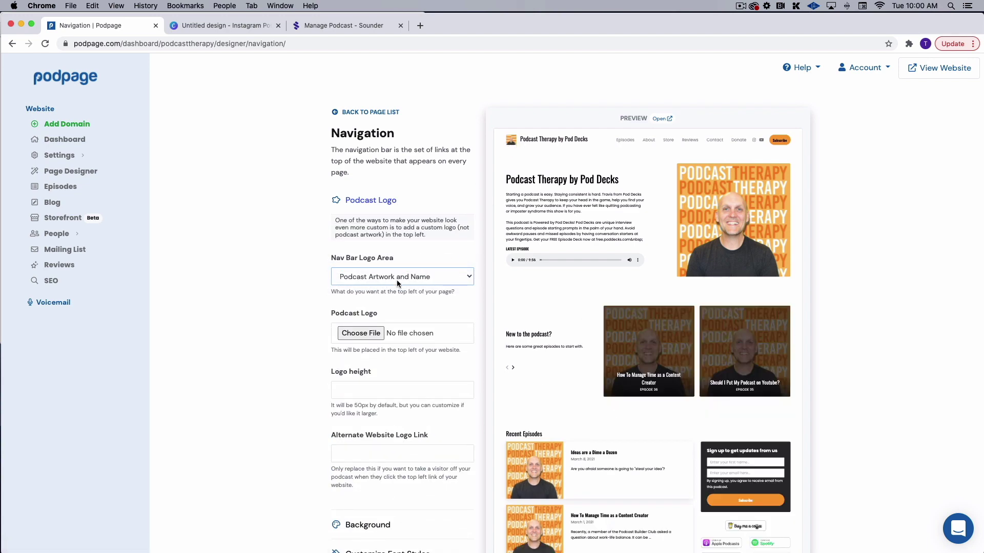
# Set the nav bar background style to Your Primary Color and save.
pyautogui.scroll(-3, 402, 287)
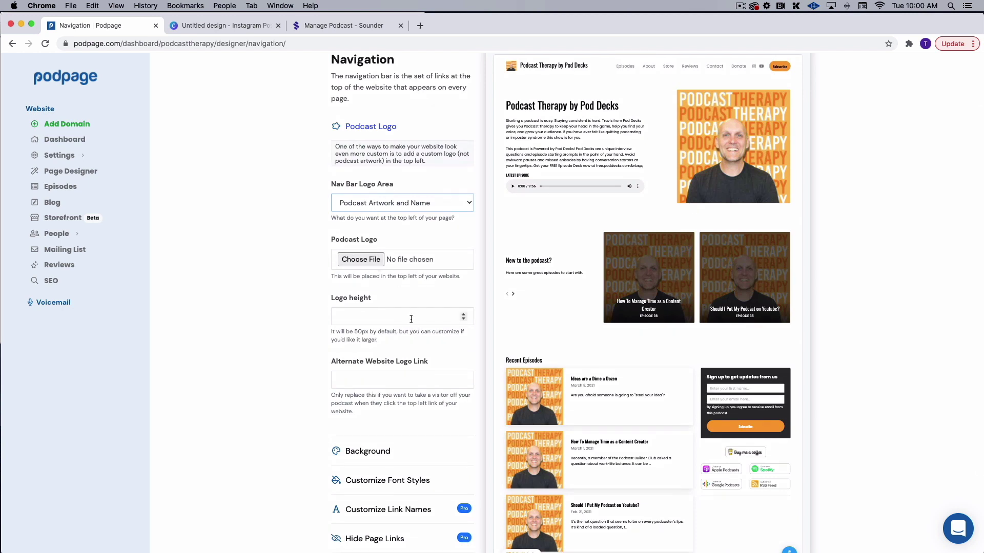
pyautogui.scroll(-4, 411, 319)
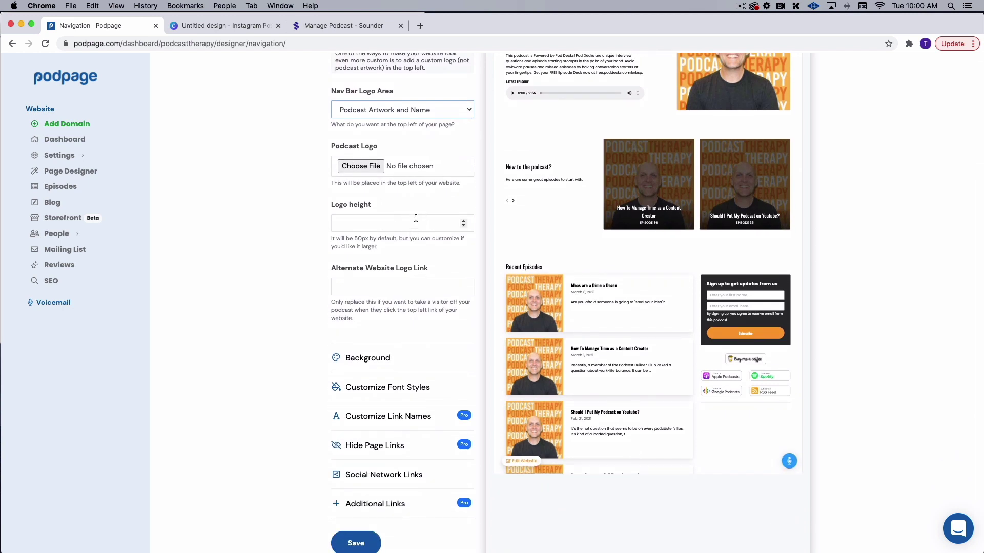
pyautogui.scroll(-1, 392, 230)
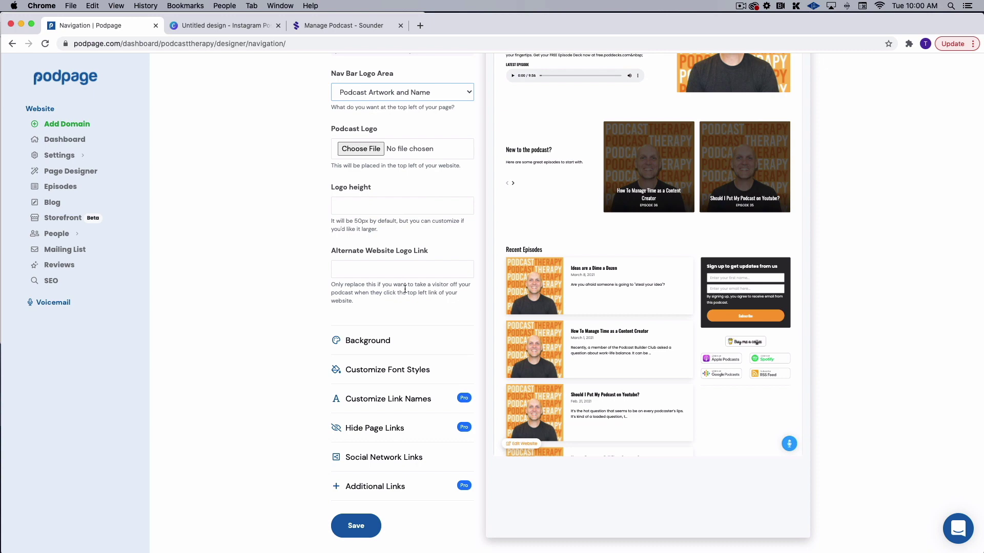
pyautogui.click(395, 338)
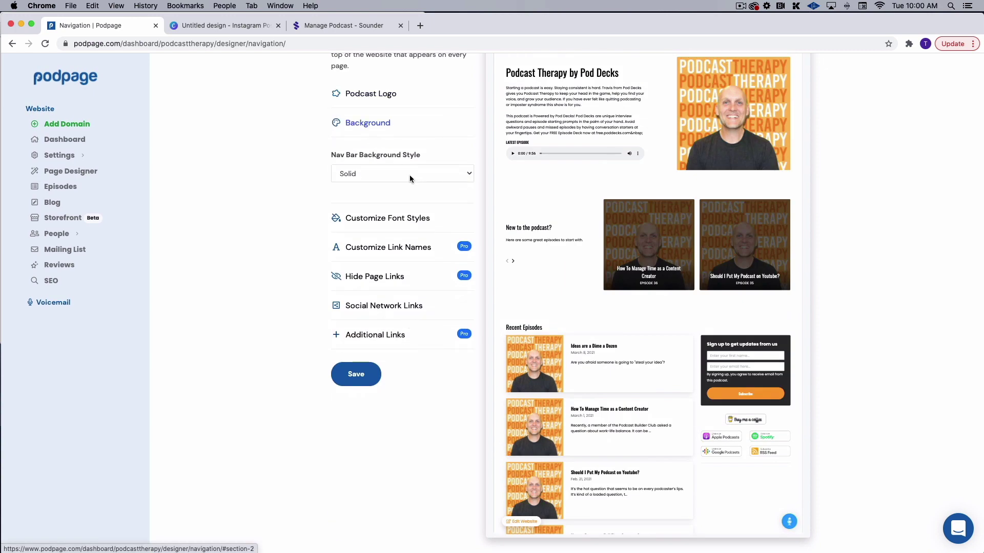
pyautogui.click(409, 175)
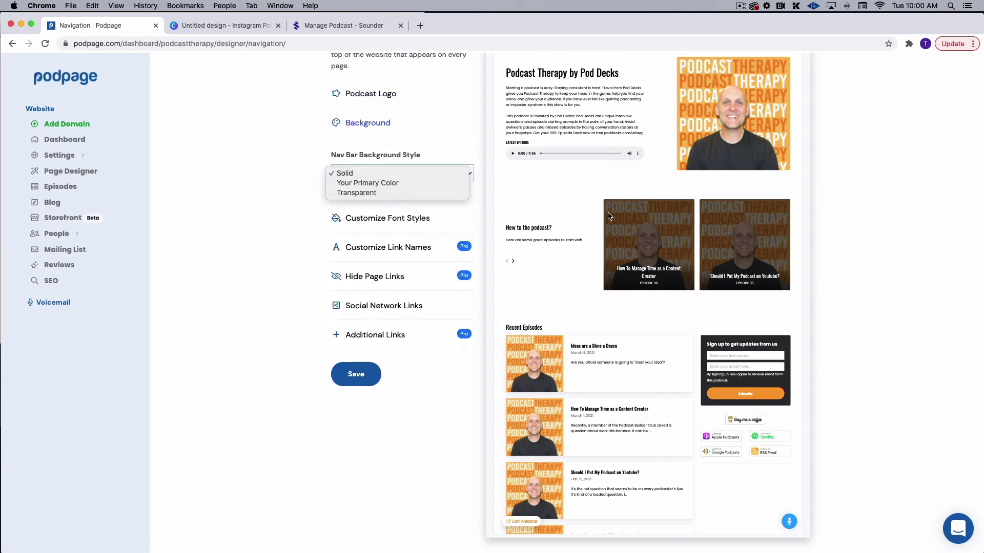
pyautogui.click(362, 183)
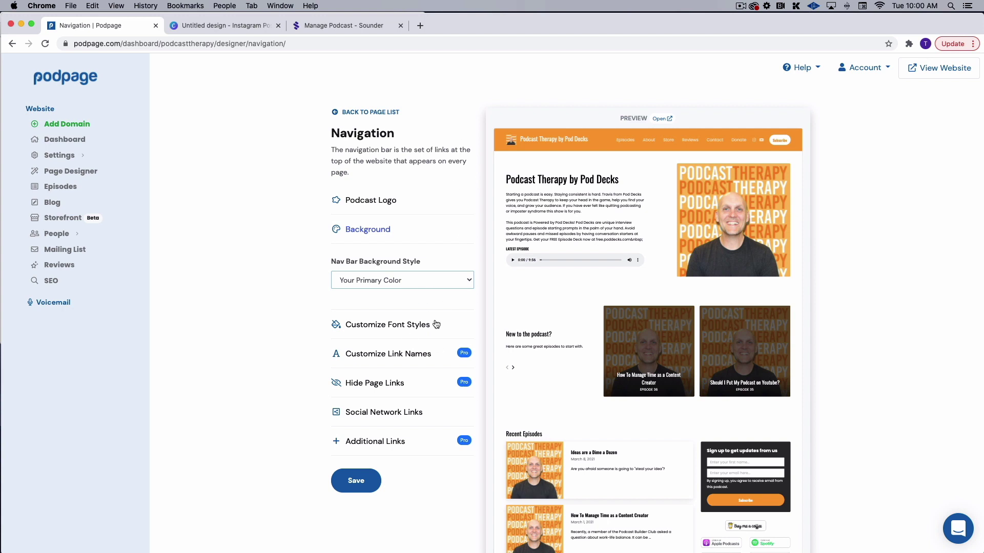
pyautogui.scroll(-3, 425, 287)
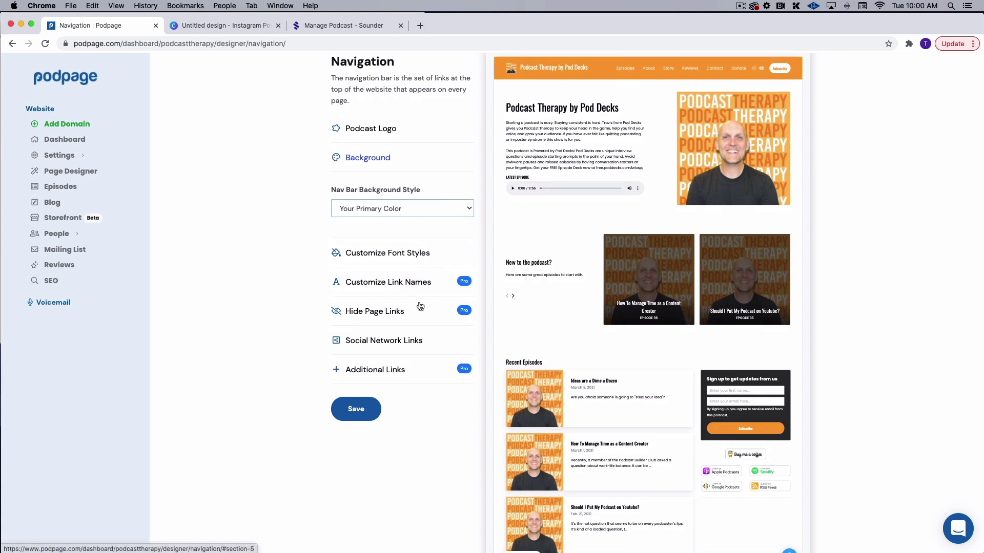
pyautogui.scroll(-1, 405, 281)
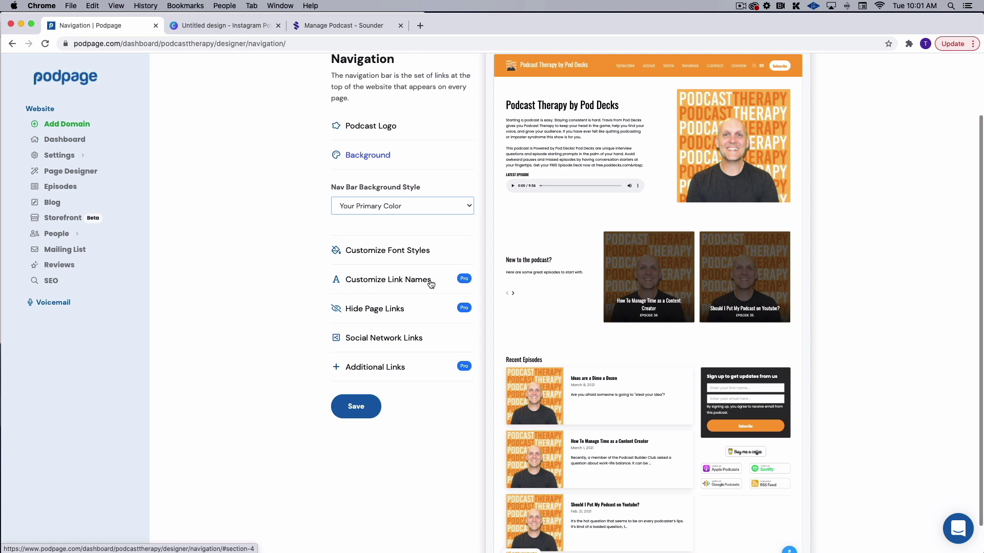
pyautogui.scroll(1, 387, 336)
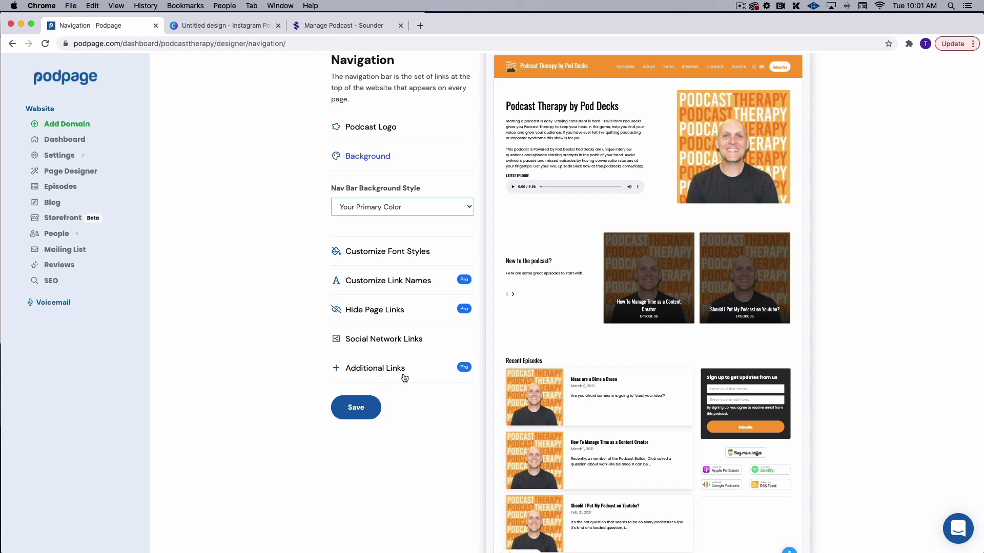
pyautogui.click(361, 409)
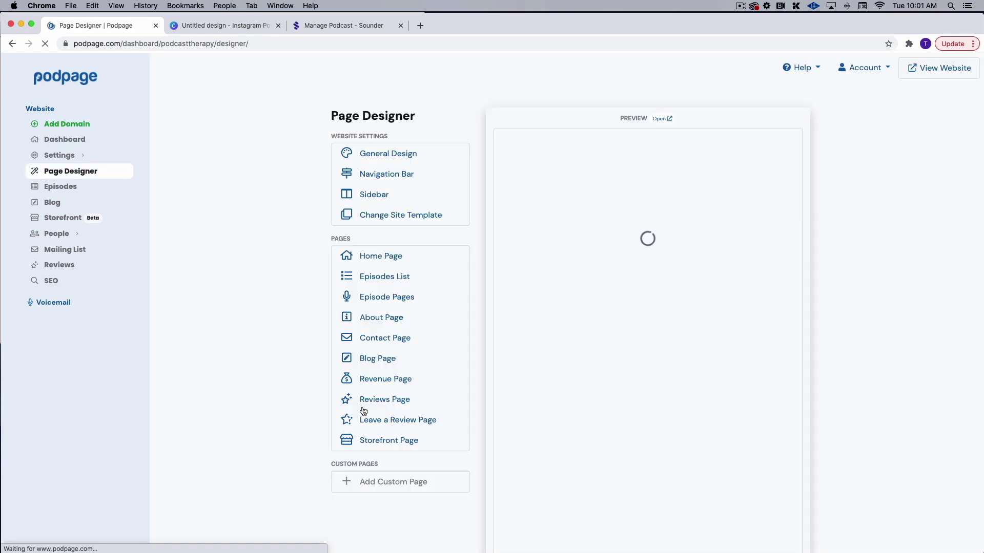
# Switch sidebar visibility to Do not display, then back to Show sidebar.
pyautogui.click(400, 195)
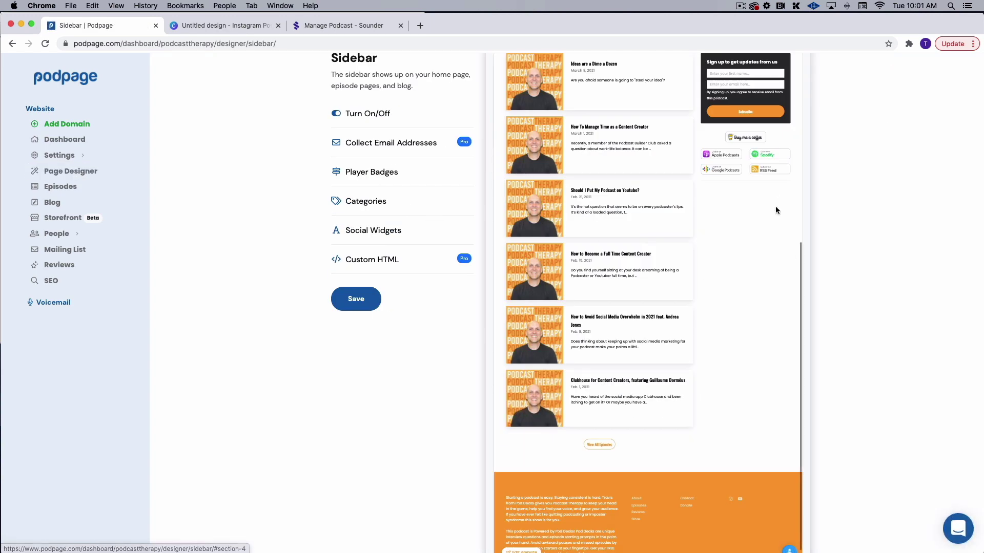
pyautogui.scroll(3, 776, 210)
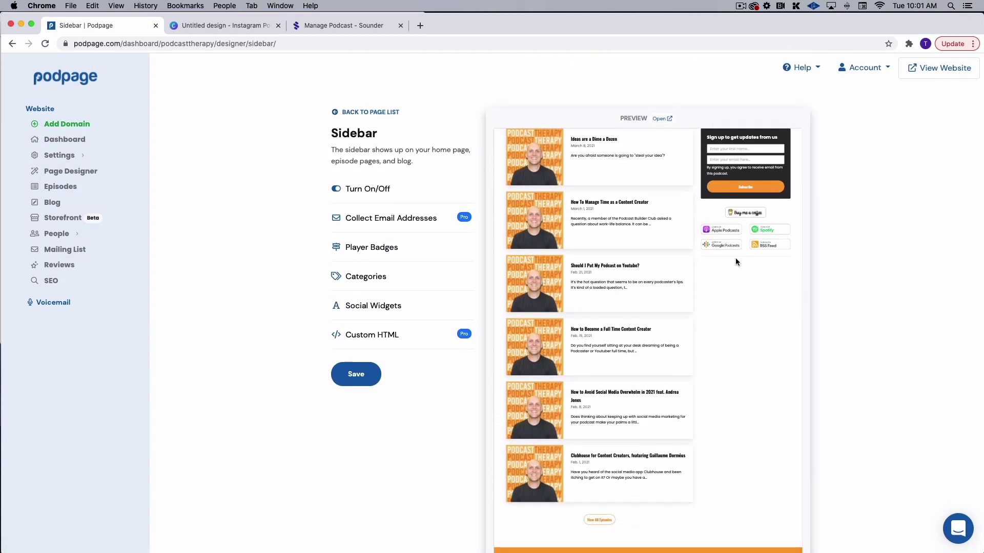
pyautogui.click(339, 190)
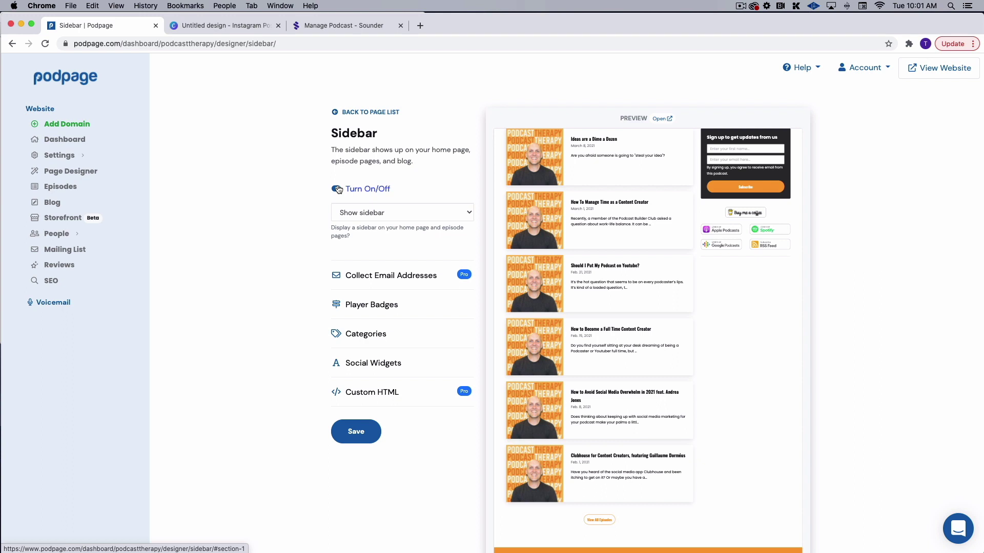
pyautogui.click(339, 190)
pyautogui.click(337, 191)
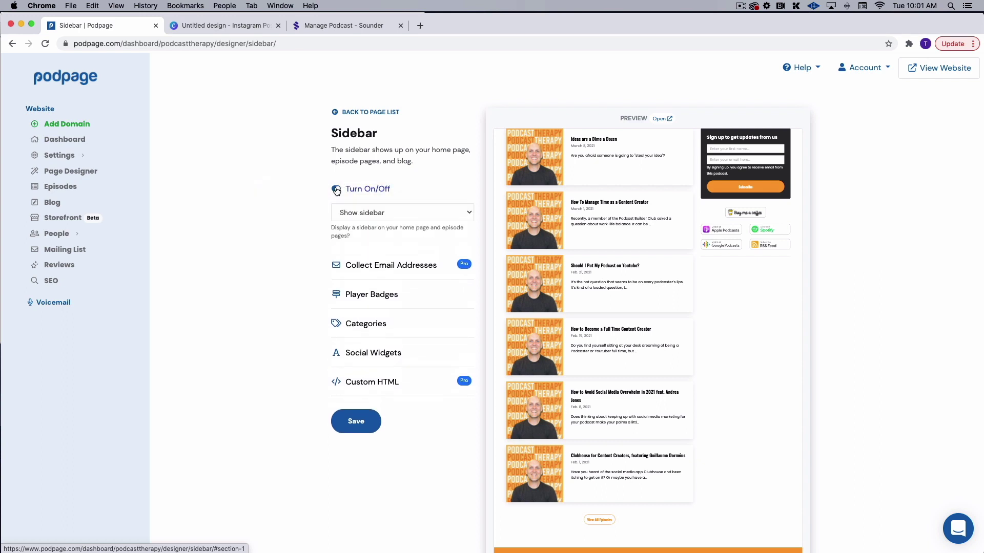
pyautogui.click(359, 211)
pyautogui.click(367, 223)
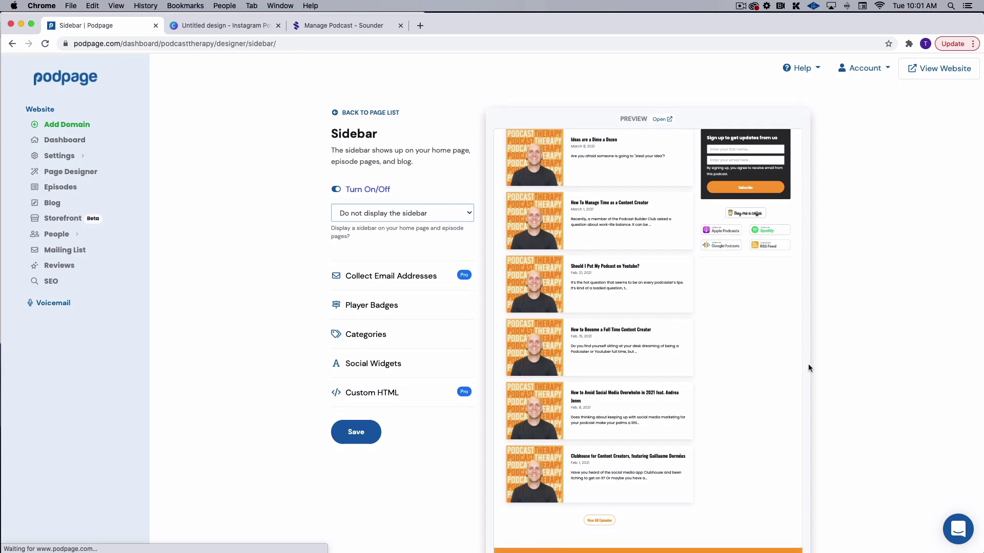
pyautogui.click(408, 216)
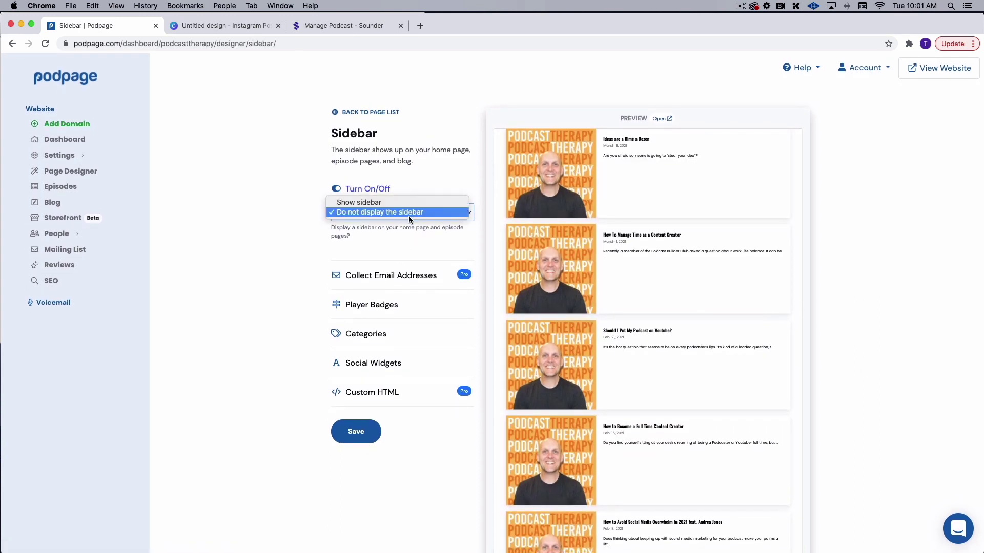
pyautogui.click(404, 204)
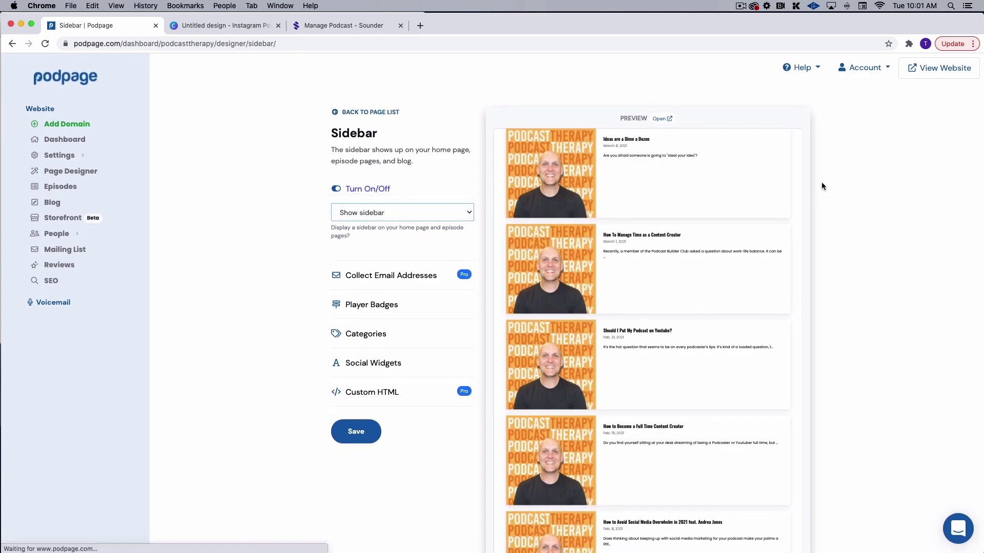
# Expand the Collect Email Addresses settings.
pyautogui.scroll(-3, 377, 212)
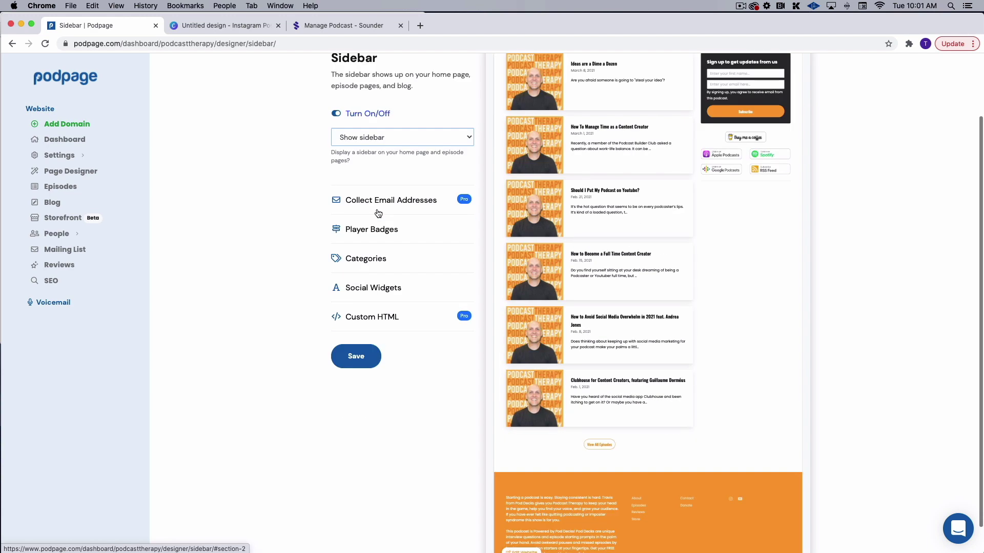
pyautogui.click(395, 202)
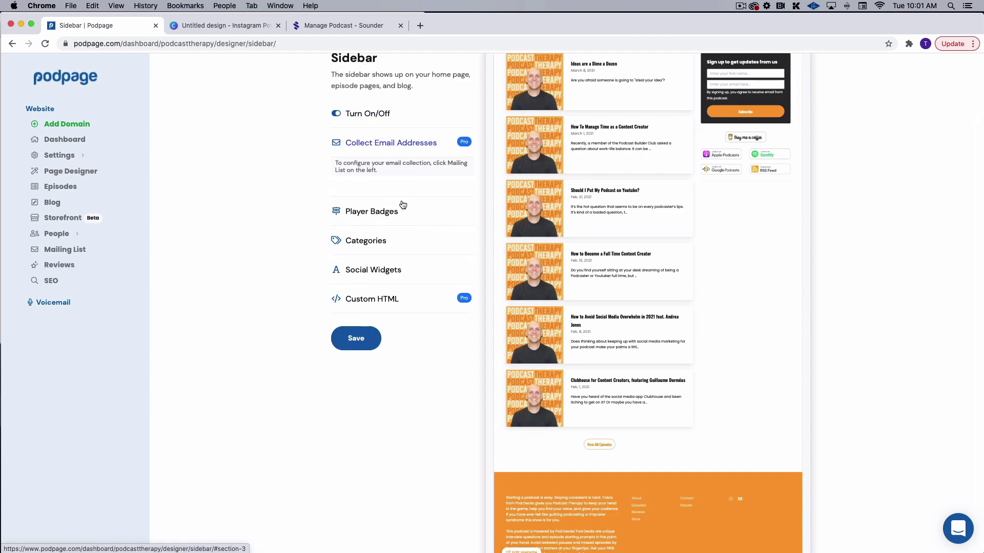
pyautogui.scroll(2, 764, 101)
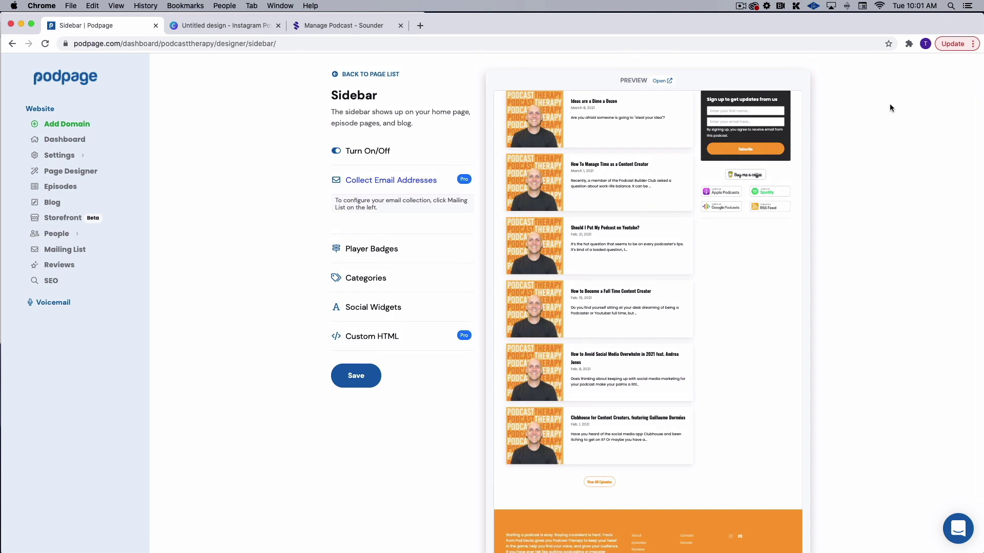
# Make the sidebar player badges Large.
pyautogui.click(402, 249)
pyautogui.click(449, 278)
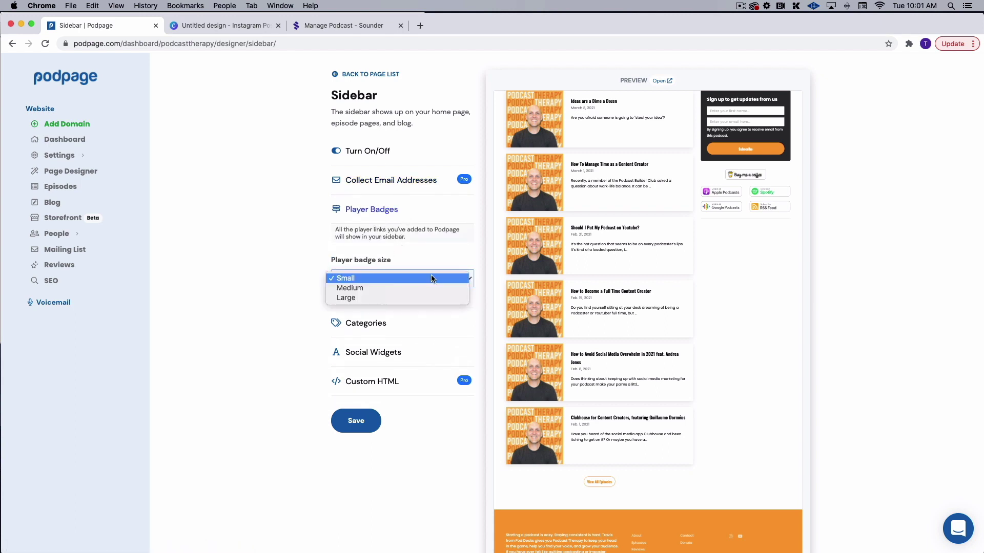
pyautogui.click(429, 297)
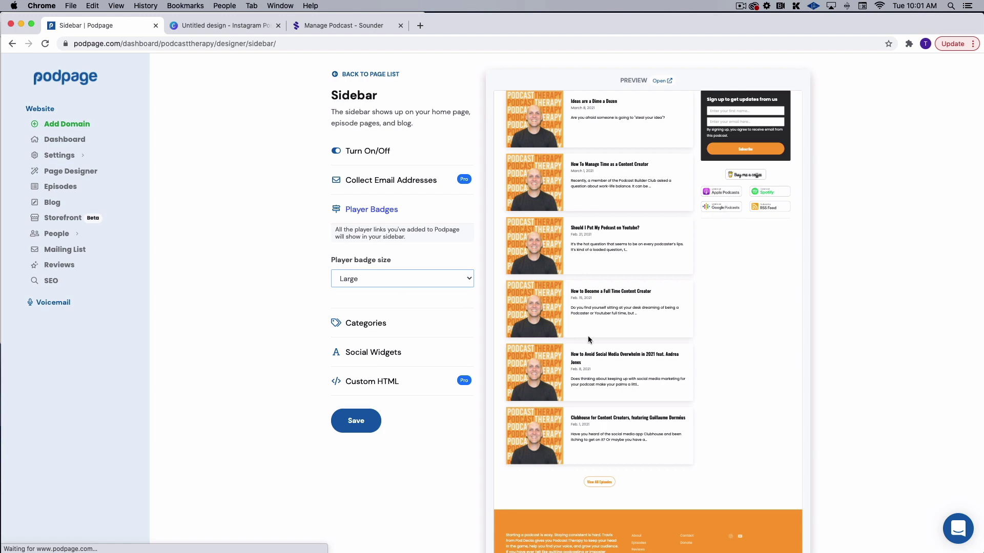
pyautogui.scroll(-3, 744, 234)
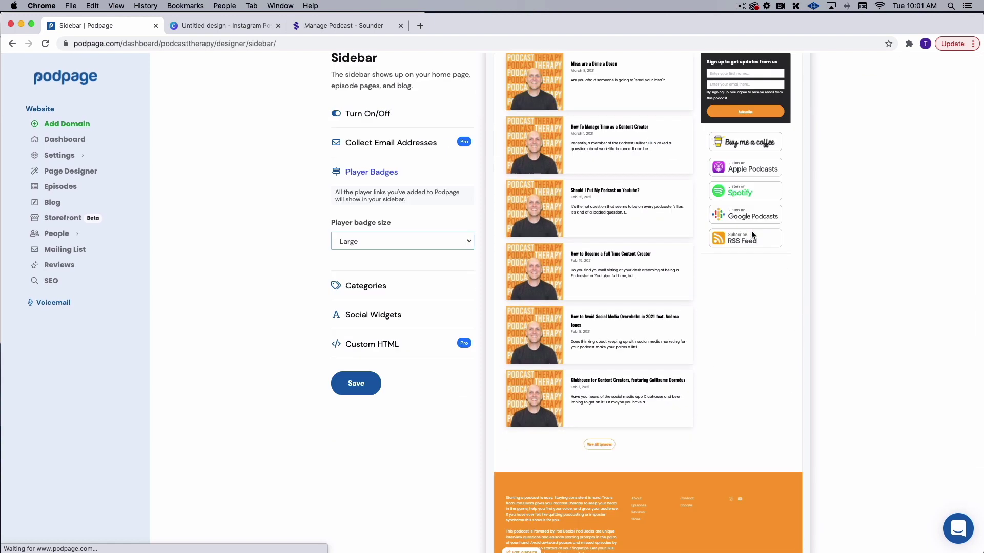
pyautogui.scroll(3, 759, 286)
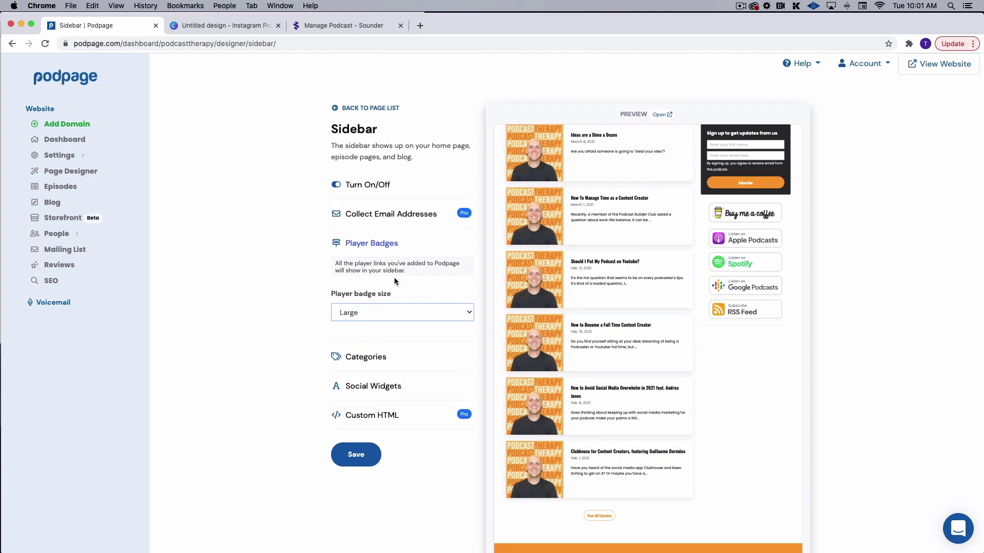
pyautogui.scroll(-3, 404, 285)
# Look over the episode category, social widget and custom HTML options, then save the sidebar.
pyautogui.click(430, 300)
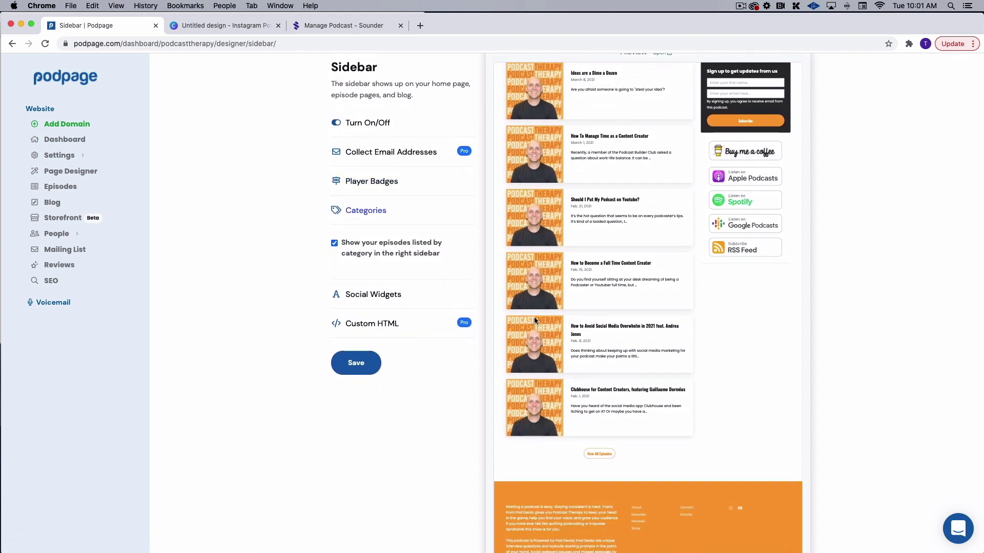
pyautogui.click(410, 295)
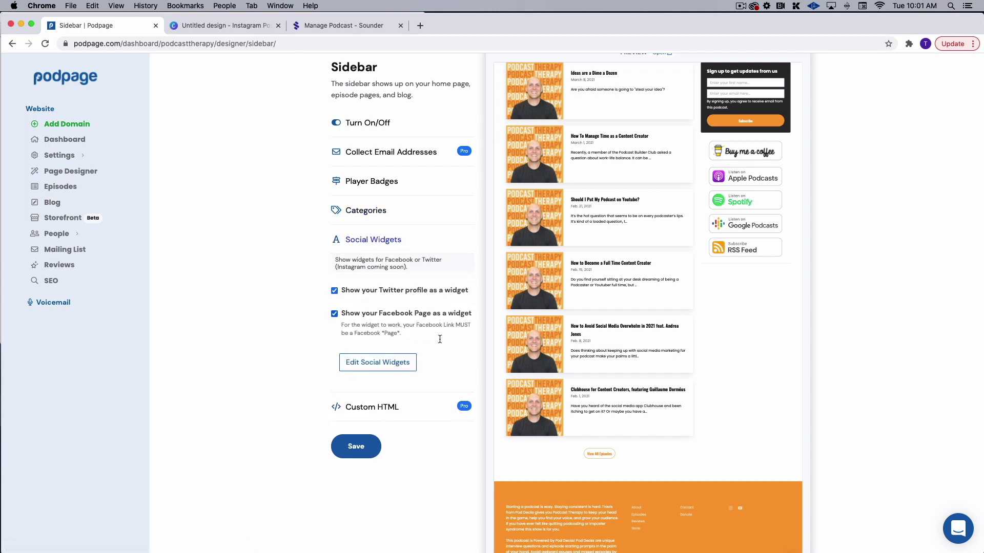
pyautogui.click(402, 406)
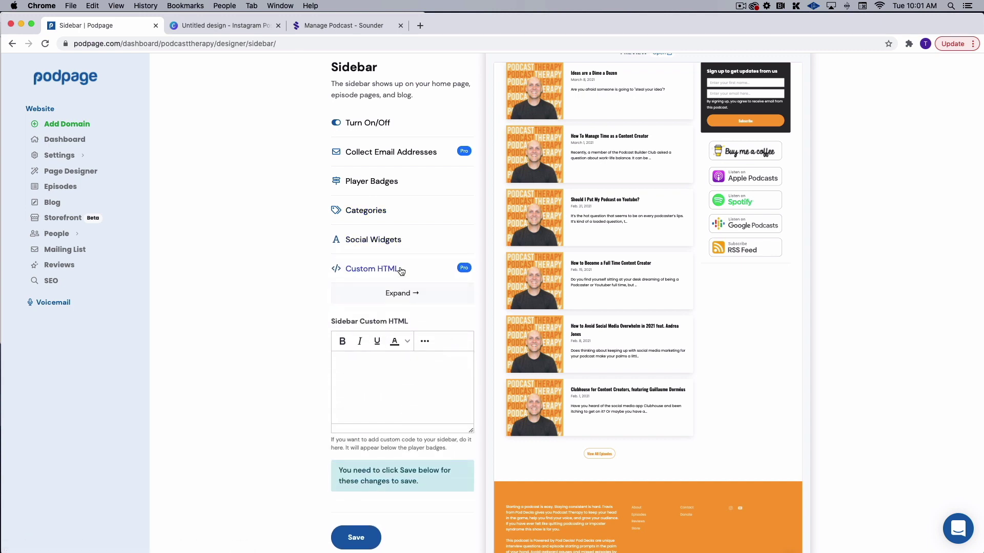
pyautogui.click(408, 396)
pyautogui.click(367, 545)
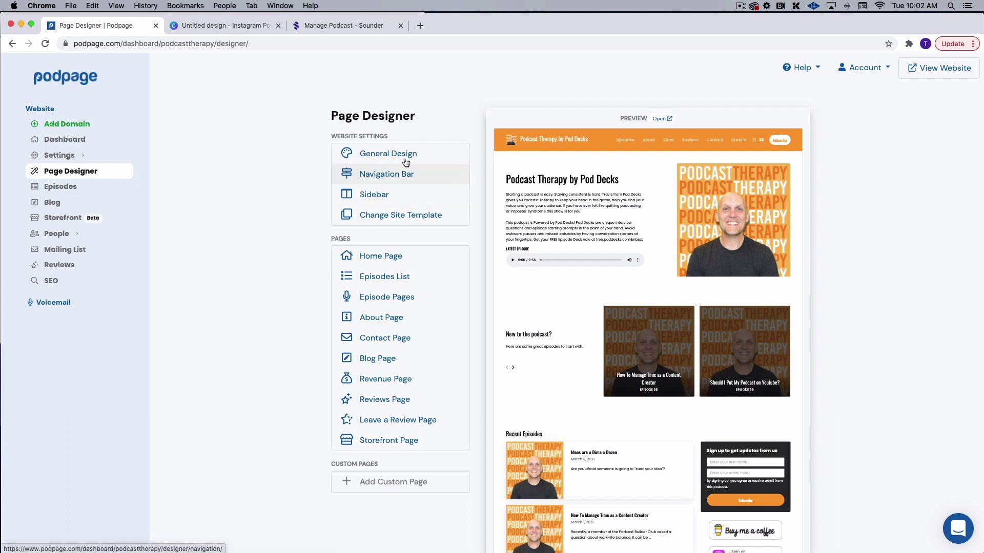
pyautogui.scroll(-3, 402, 175)
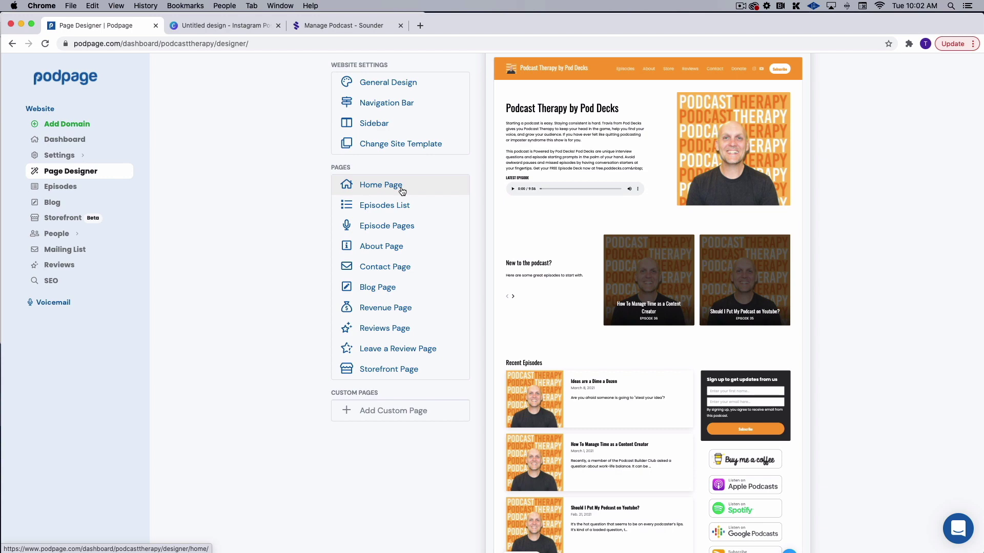
# Open Episode Pages, scroll through the live 'Ideas are a Dime a Dozen' page, then close it.
pyautogui.click(401, 226)
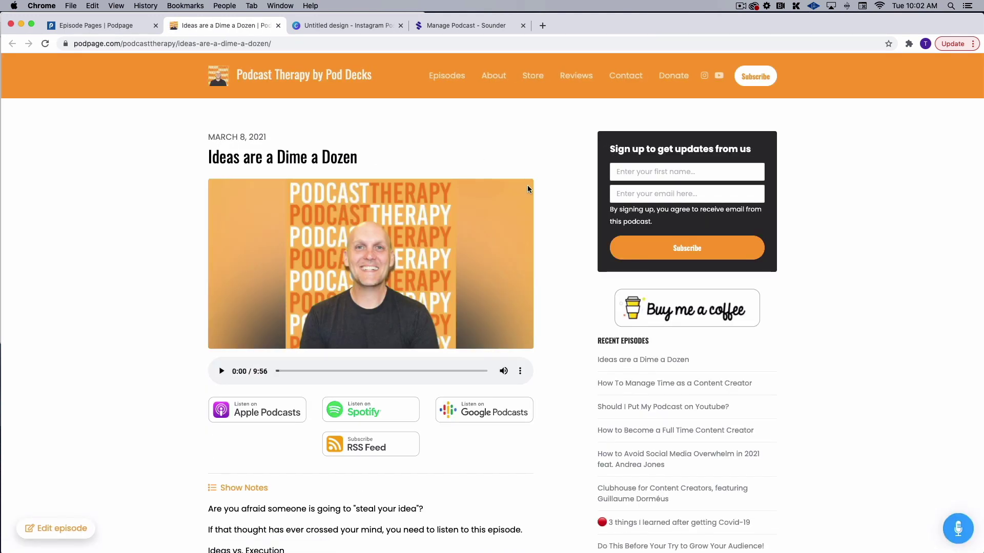
pyautogui.scroll(-3, 527, 188)
pyautogui.scroll(3, 536, 217)
pyautogui.scroll(-6, 319, 189)
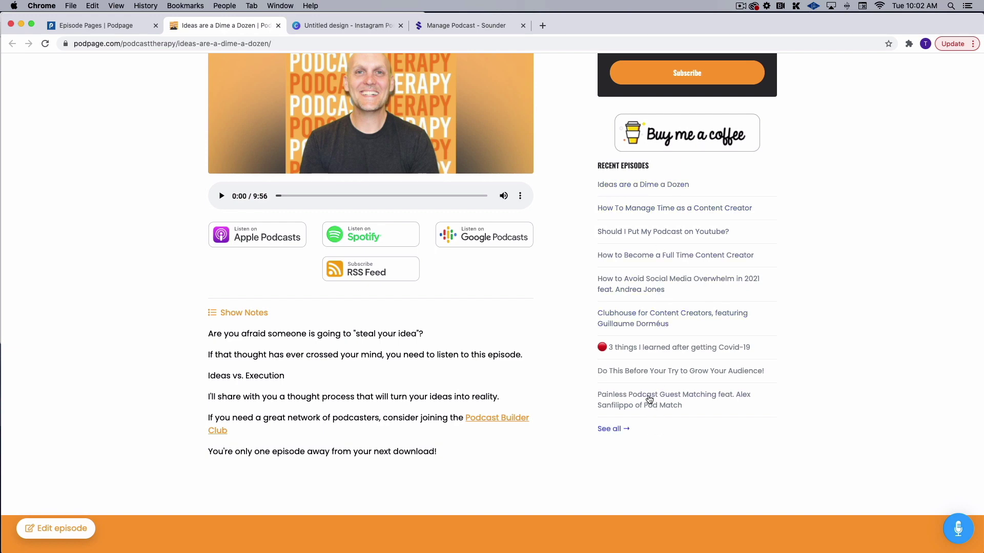
pyautogui.scroll(4, 648, 397)
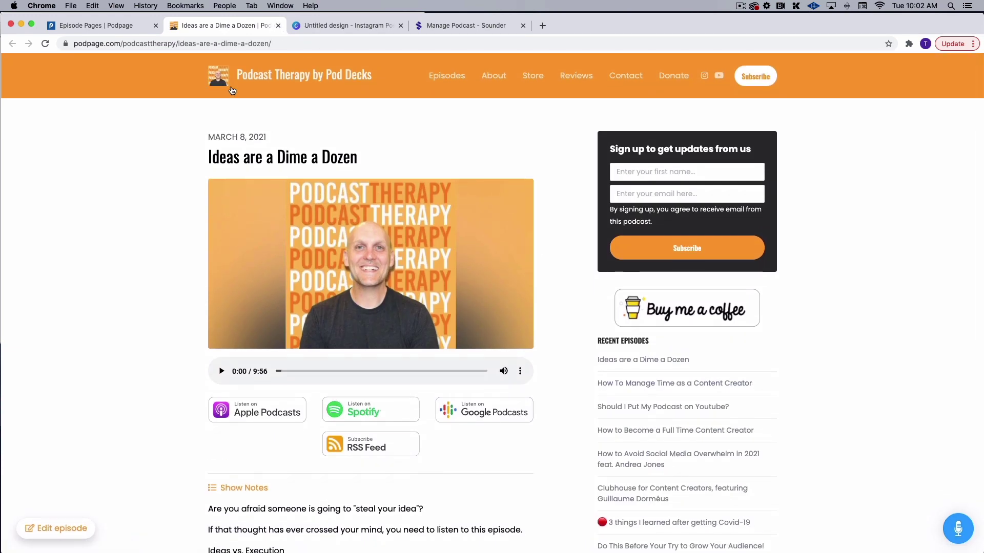
pyautogui.click(278, 25)
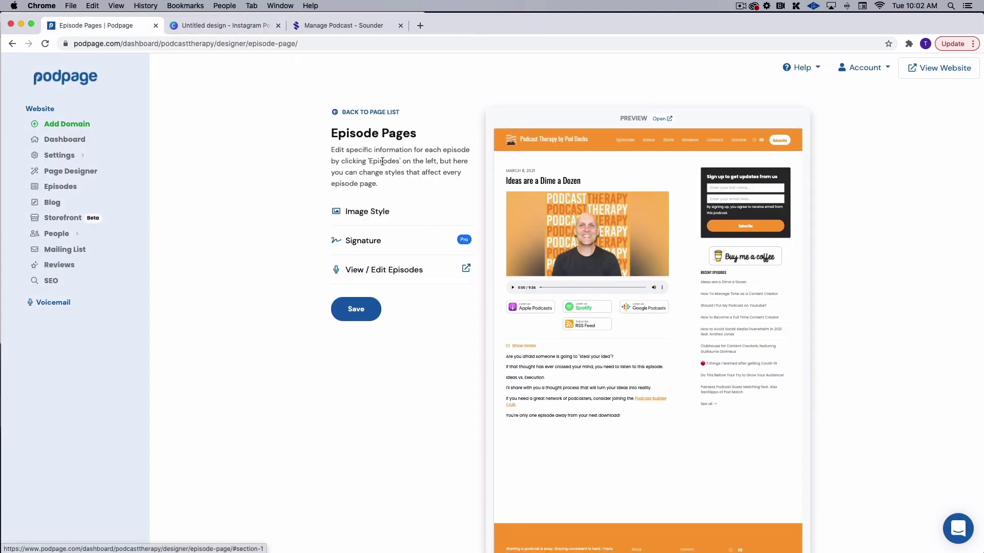
# Go from Episode Pages to the Reviews Page settings and expand its Navigation Bar Label options.
pyautogui.click(367, 114)
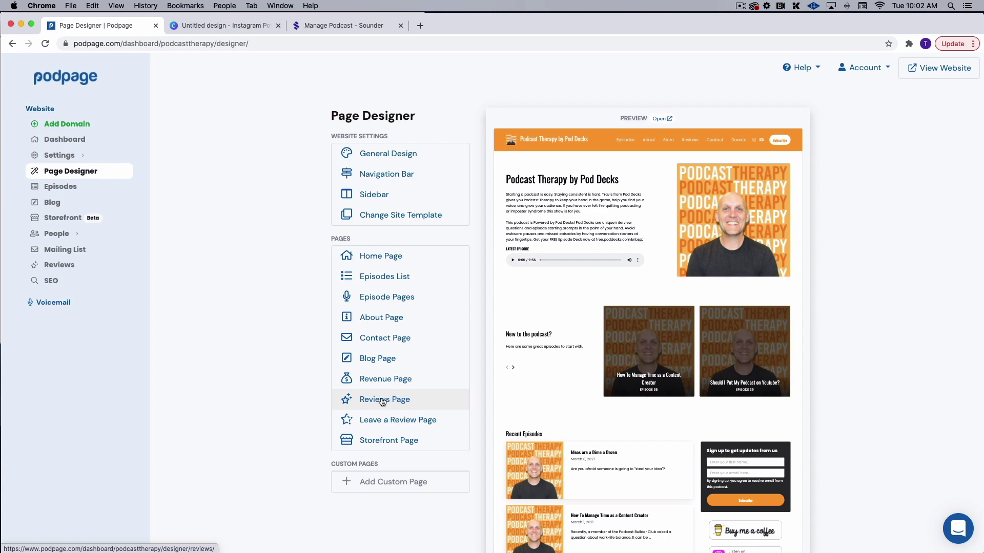
pyautogui.click(382, 402)
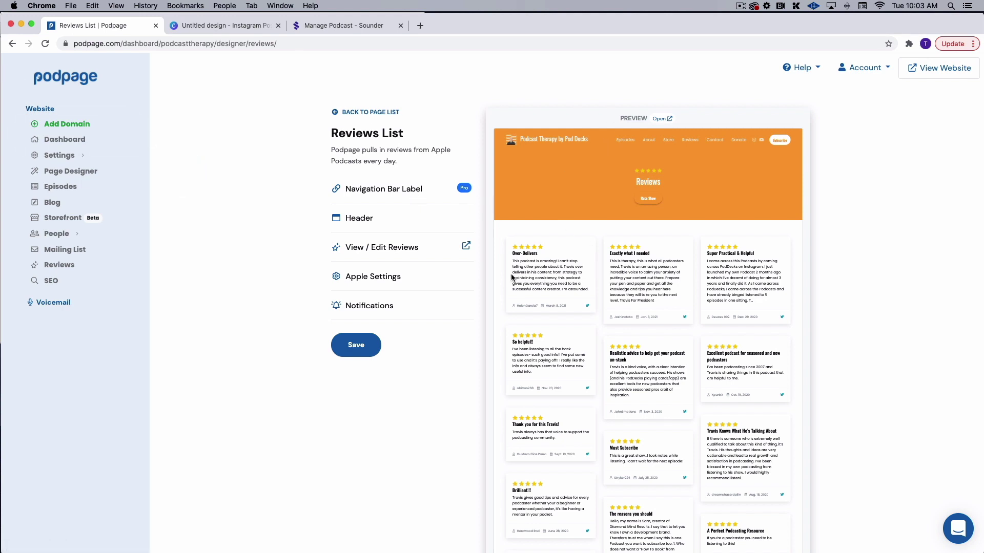
pyautogui.click(399, 199)
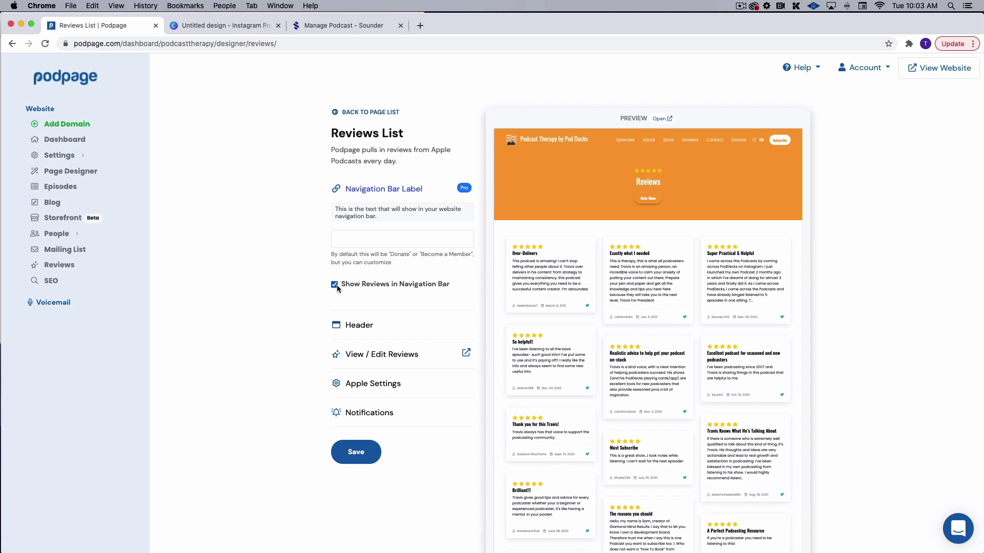
# Check the reviews header and United States Apple Podcasts source, save, and reopen Reviews Page.
pyautogui.click(356, 328)
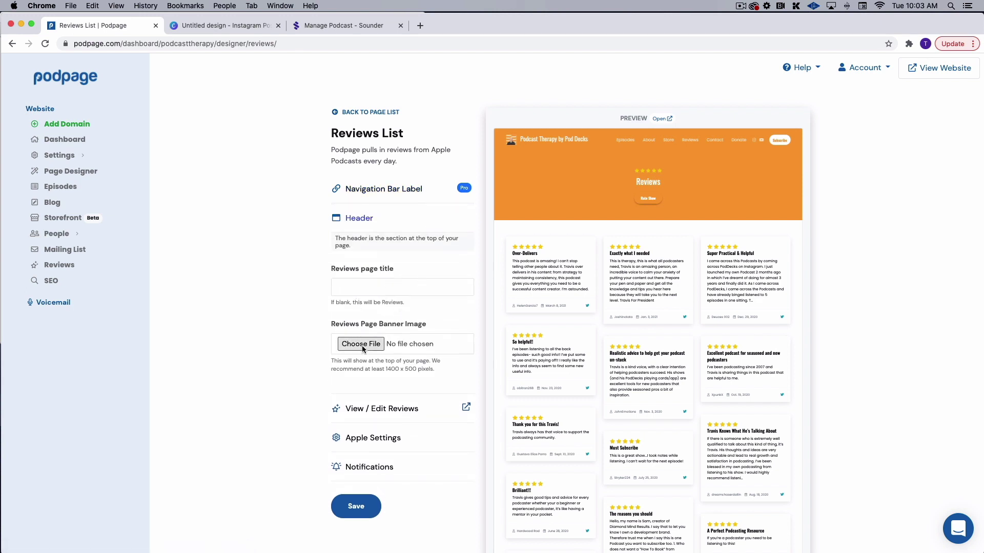
pyautogui.scroll(-3, 361, 346)
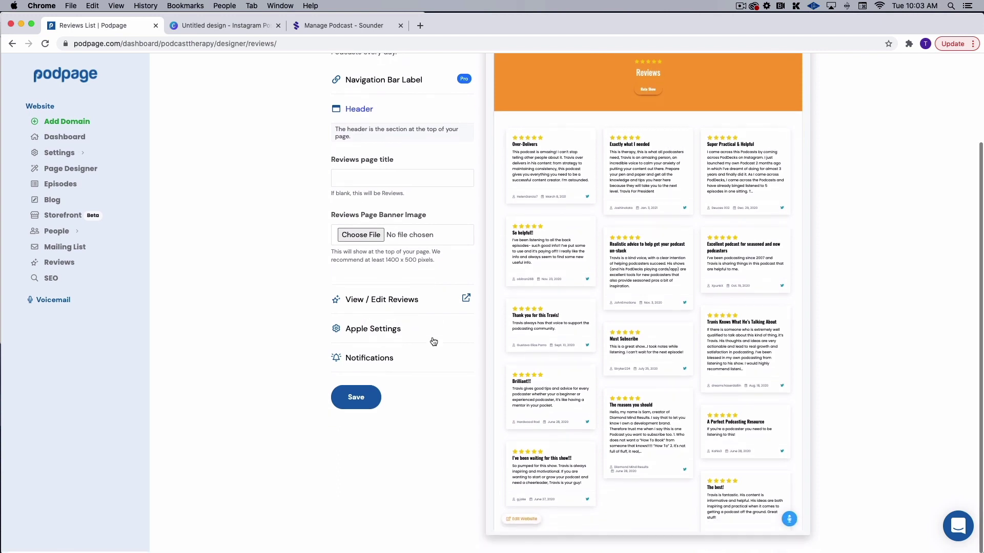
pyautogui.click(398, 331)
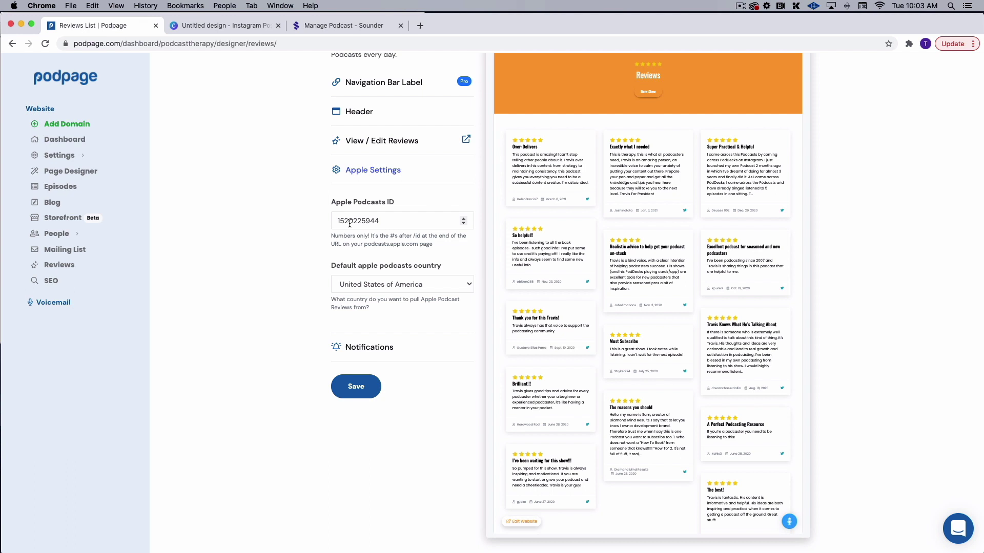
pyautogui.click(365, 391)
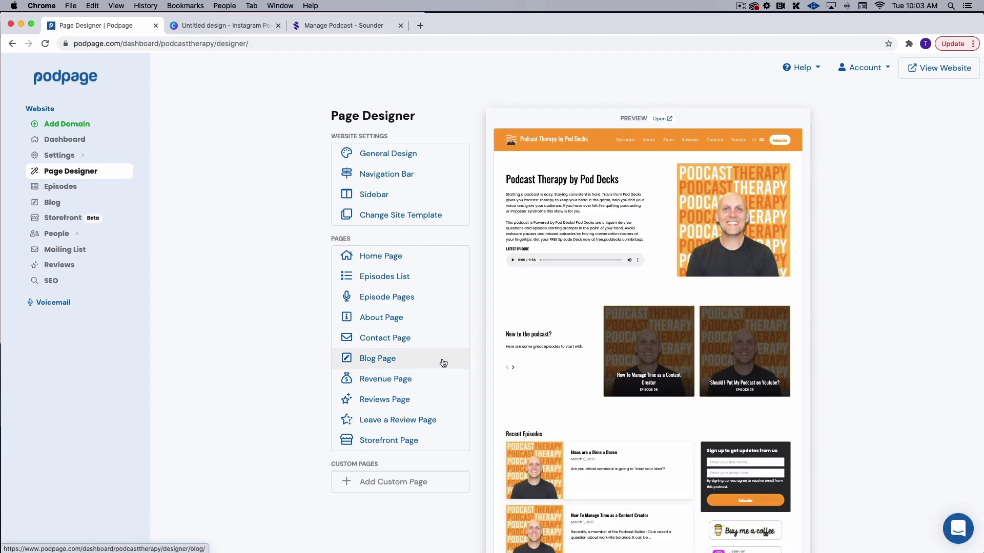
pyautogui.click(398, 400)
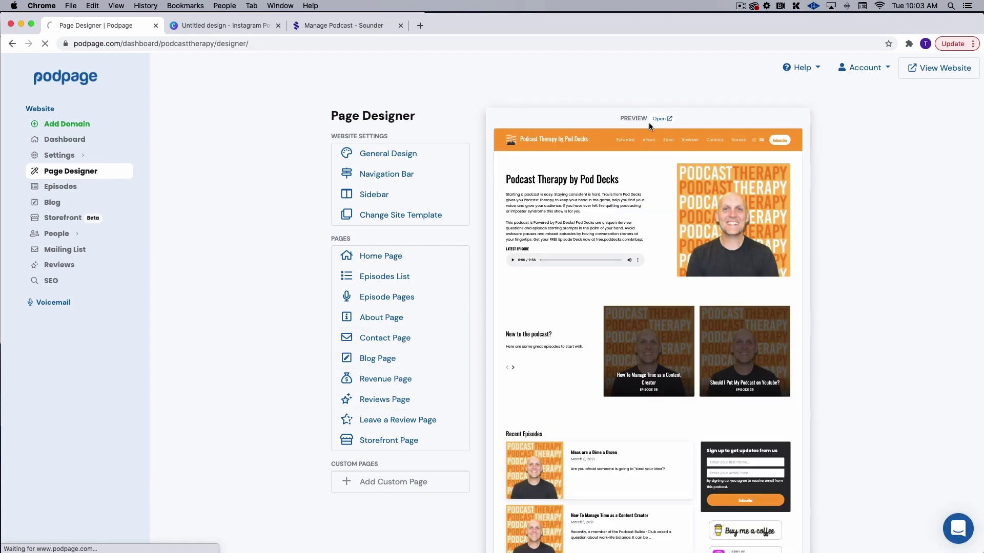
# Open the live Reviews page, scroll the review cards, and share the 5-star Over-Delivers review on Twitter.
pyautogui.click(666, 118)
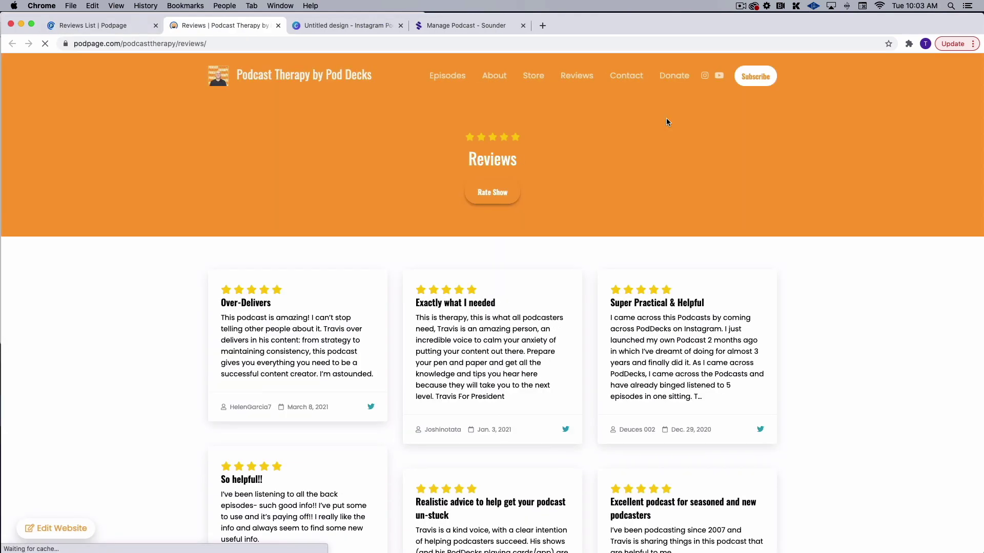
pyautogui.scroll(-3, 608, 261)
pyautogui.scroll(3, 608, 262)
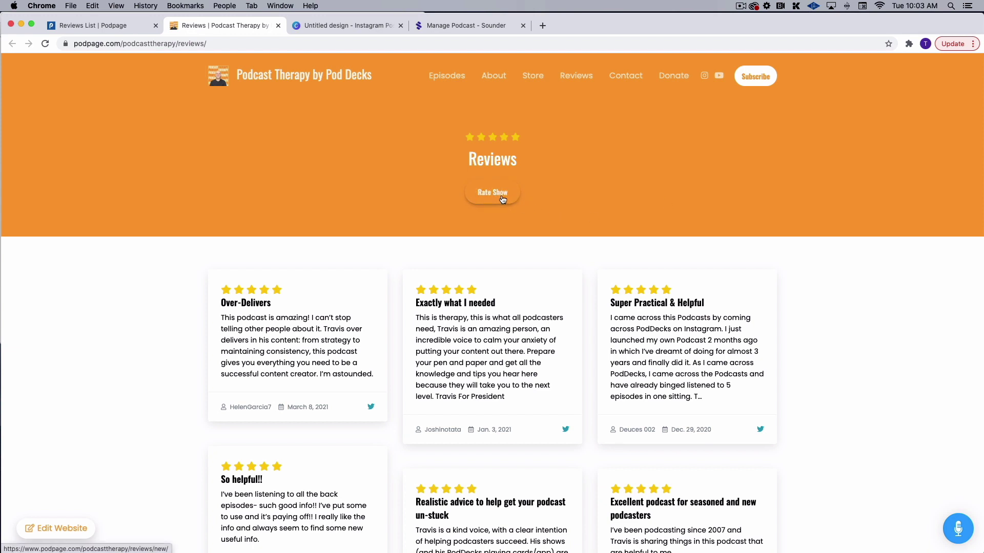
pyautogui.scroll(-5, 490, 192)
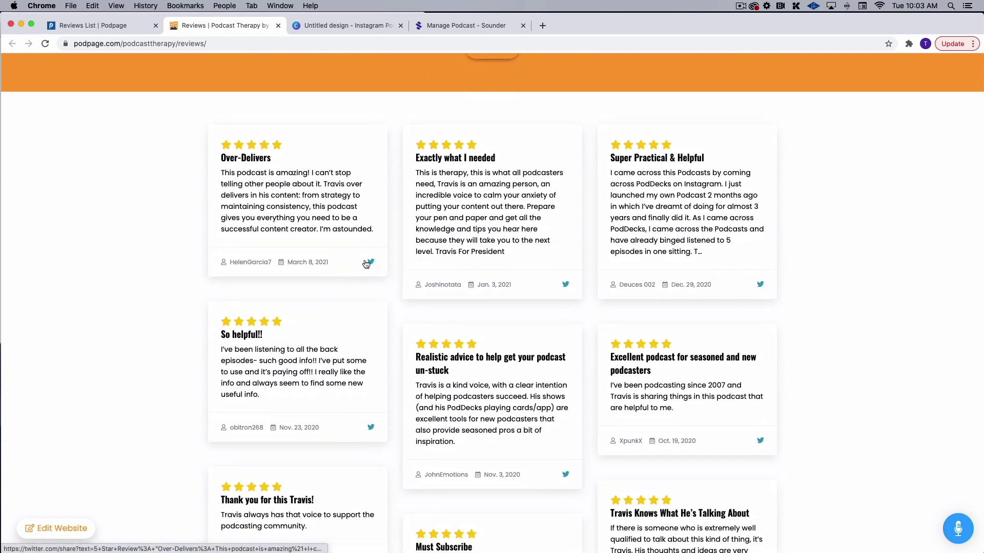
pyautogui.click(371, 263)
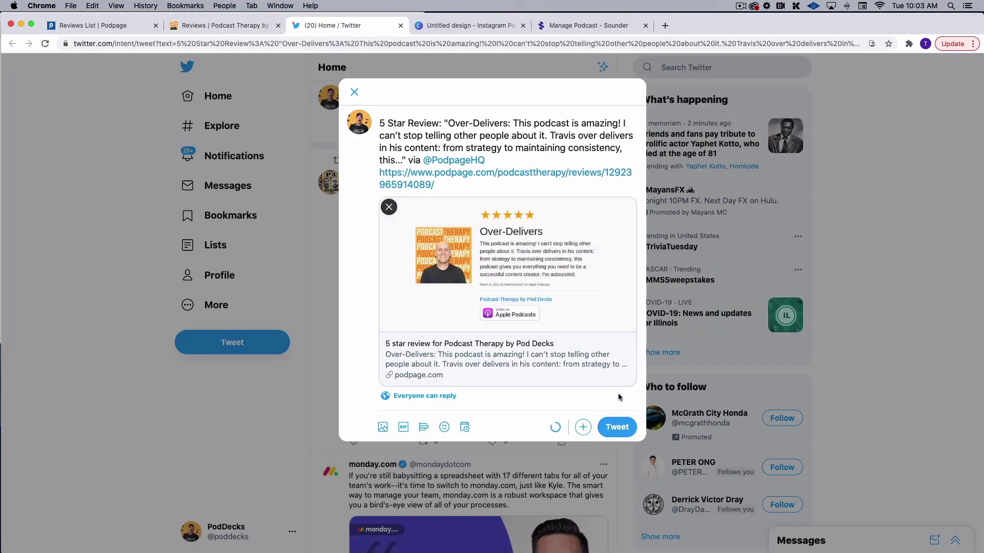
# Tweet the prefilled Over-Delivers five-star review, then close the Twitter tab.
pyautogui.click(617, 425)
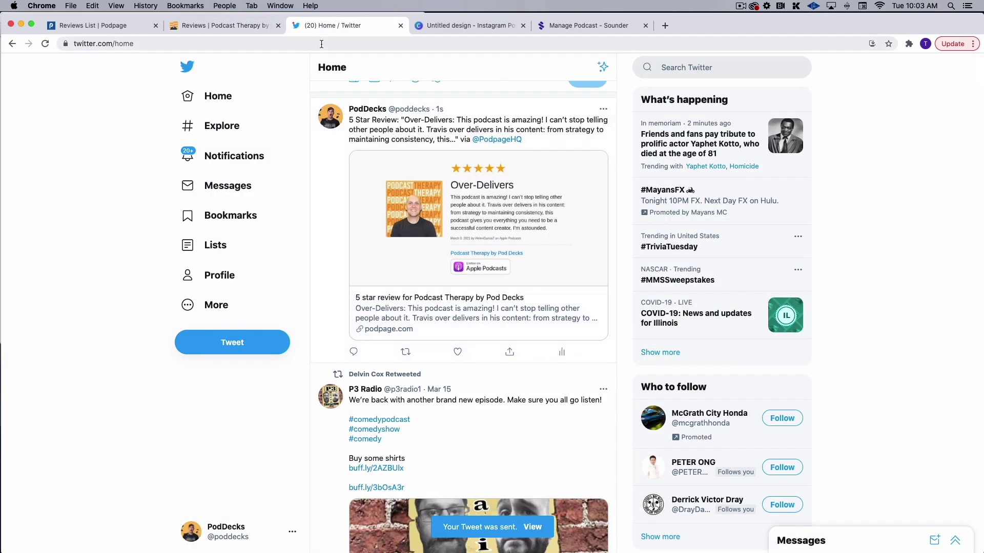
pyautogui.click(401, 26)
# Take a full-screen screenshot of the Reviews page and open it for markup.
pyautogui.scroll(2, 280, 144)
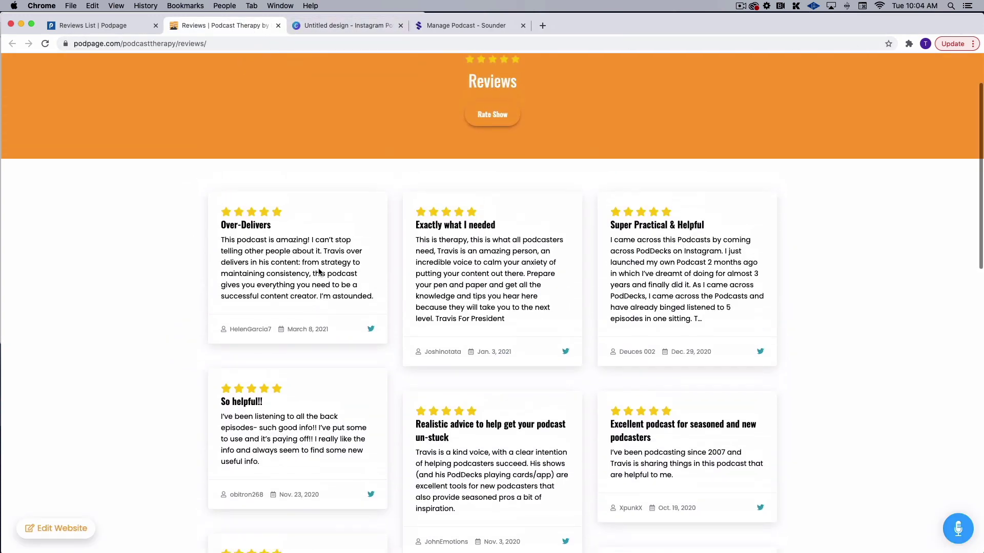
pyautogui.scroll(-2, 320, 268)
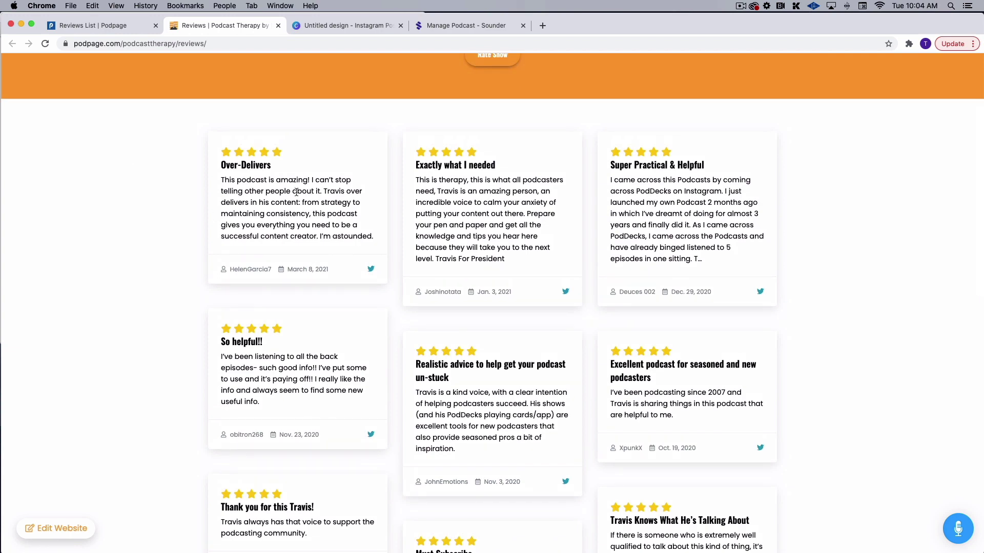
pyautogui.press('super+shift+3')
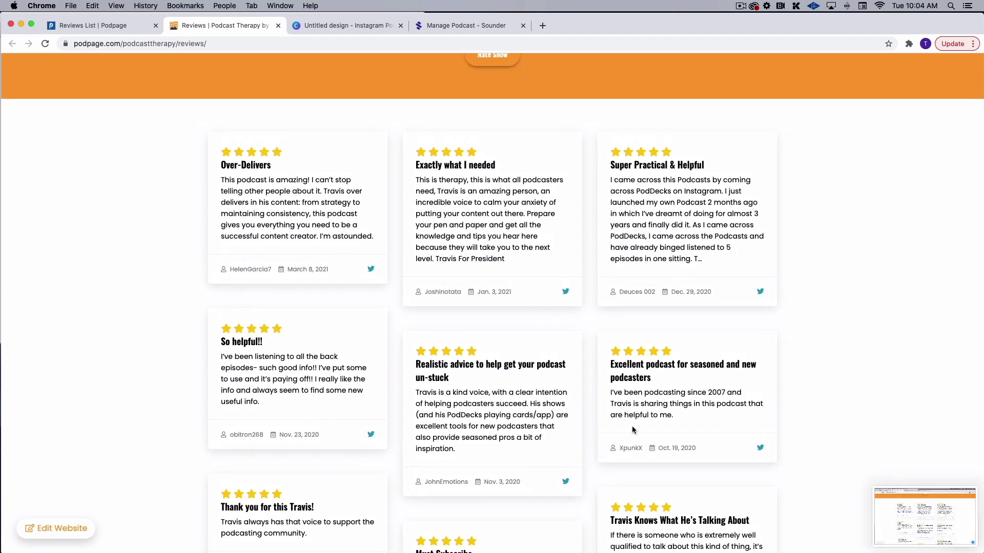
pyautogui.click(910, 524)
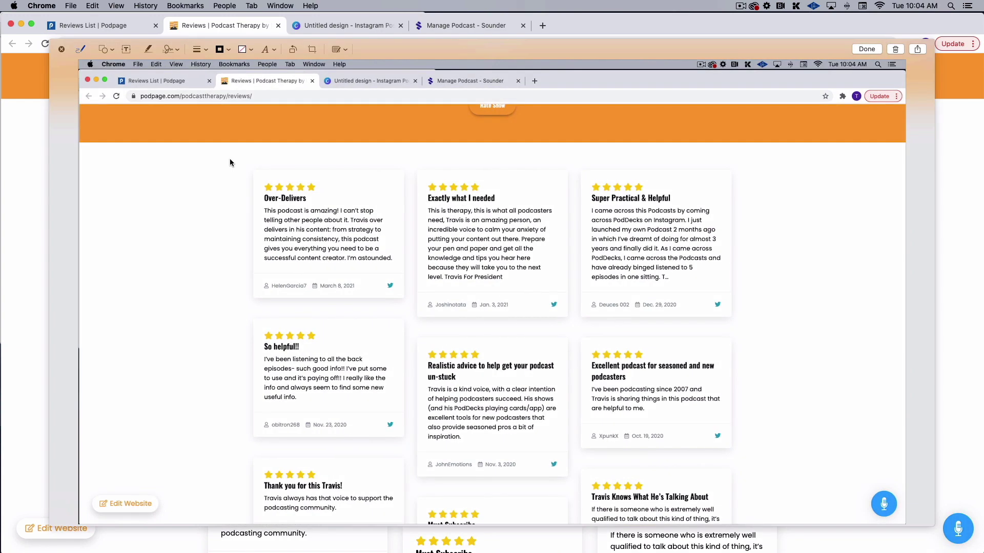
# Crop the screenshot tightly to the Over-Delivers review card and save it.
pyautogui.click(314, 49)
pyautogui.moveTo(80, 60); pyautogui.dragTo(240, 160)
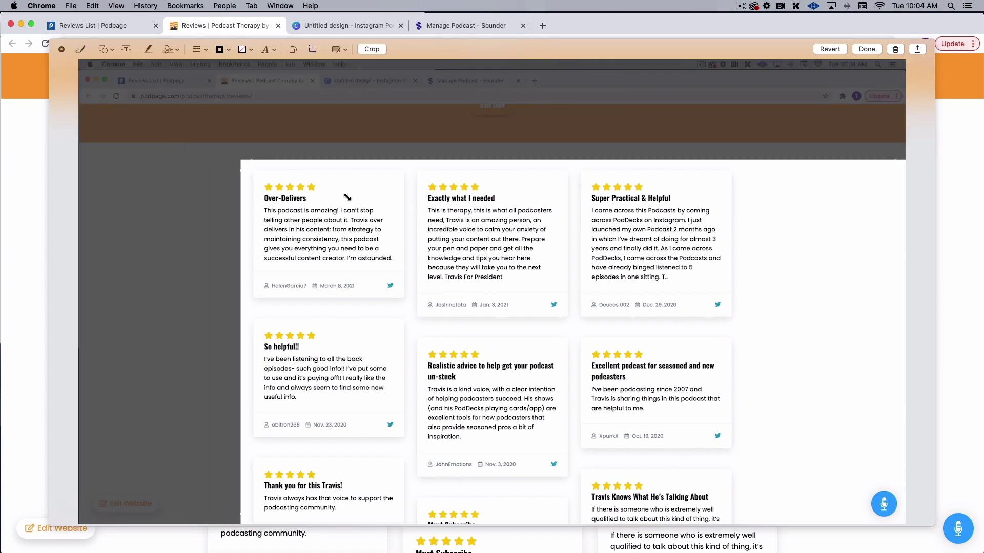
pyautogui.moveTo(664, 301); pyautogui.dragTo(626, 278)
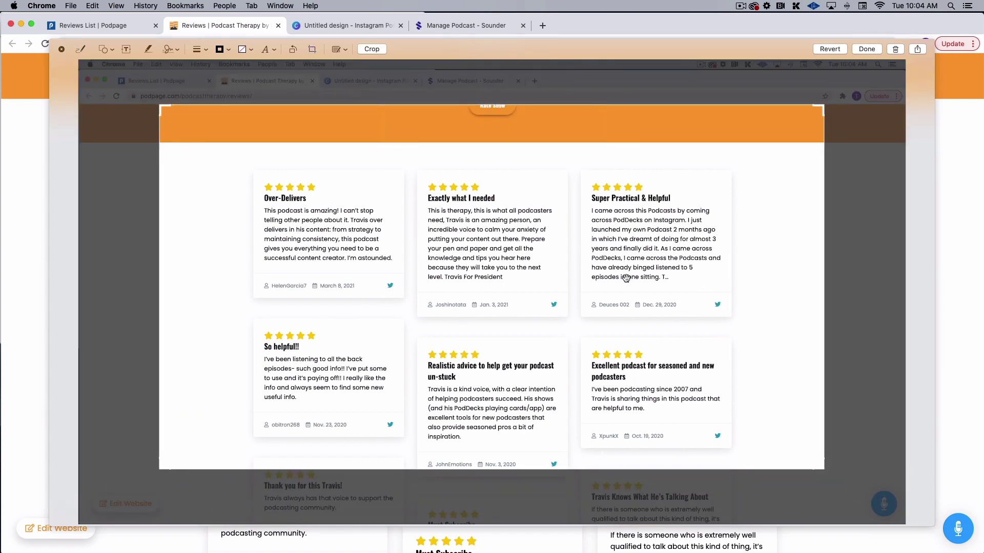
pyautogui.moveTo(815, 470); pyautogui.dragTo(423, 304)
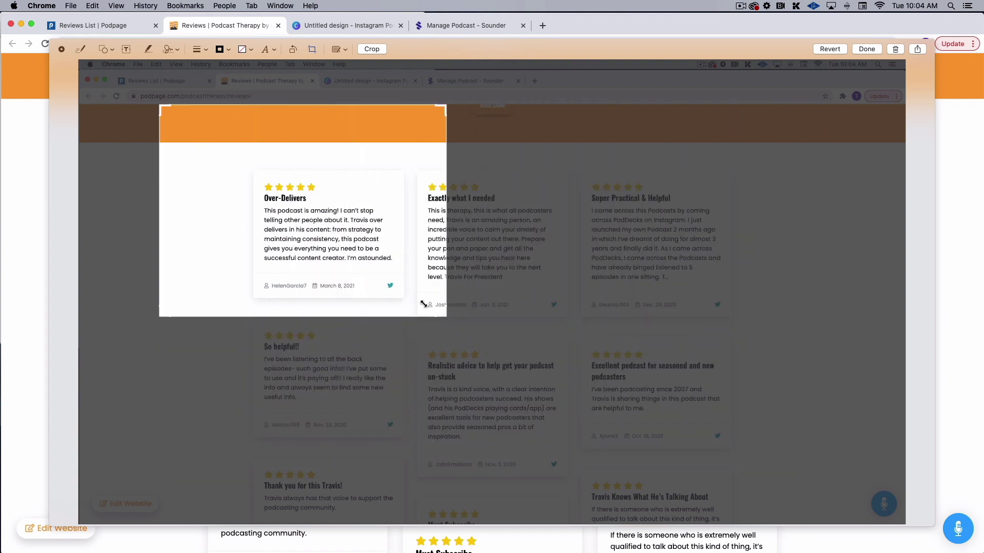
pyautogui.moveTo(167, 114); pyautogui.dragTo(247, 162)
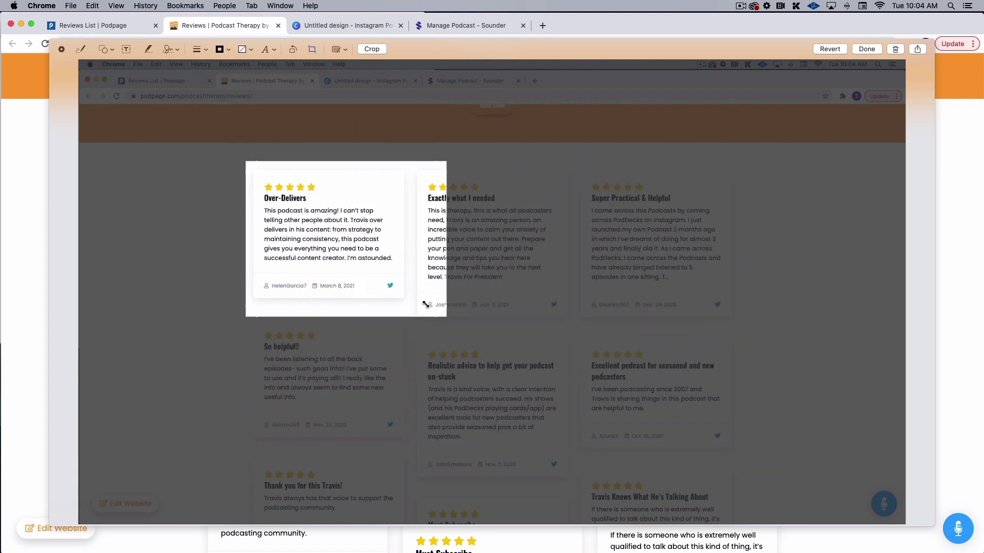
pyautogui.moveTo(446, 317); pyautogui.dragTo(411, 305)
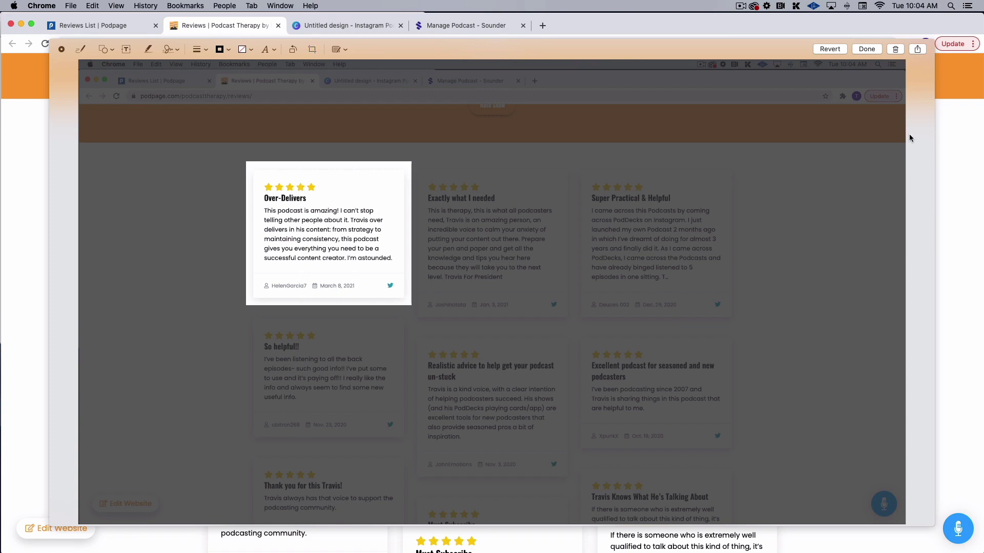
pyautogui.click(866, 49)
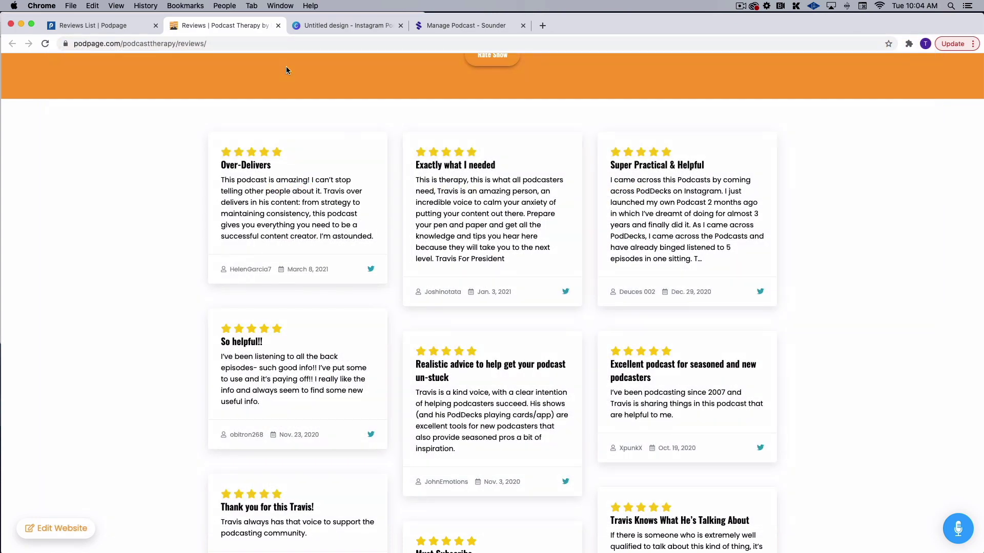
# Drop the Over-Delivers screenshot from the Desktop onto the Canva Instagram post.
pyautogui.click(343, 25)
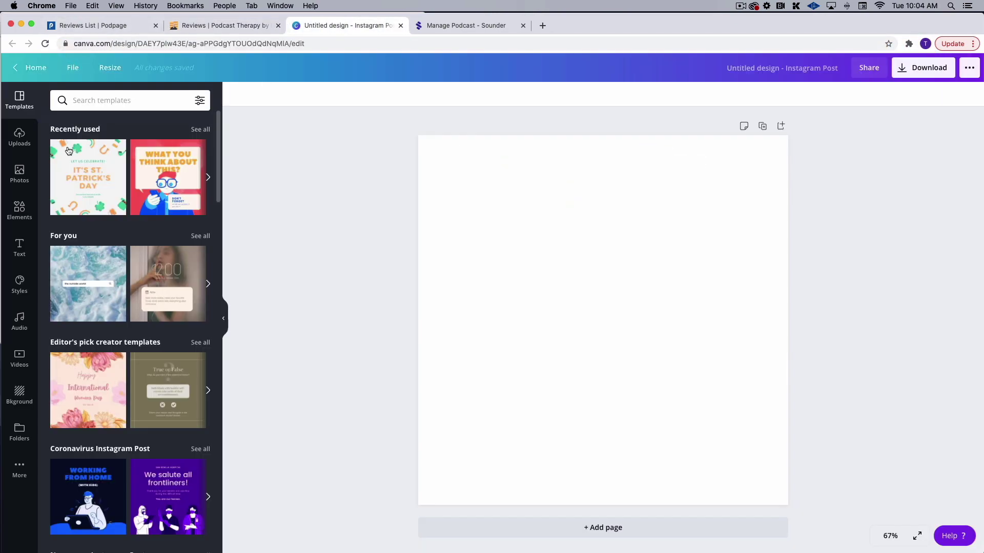
pyautogui.moveTo(241, 549)
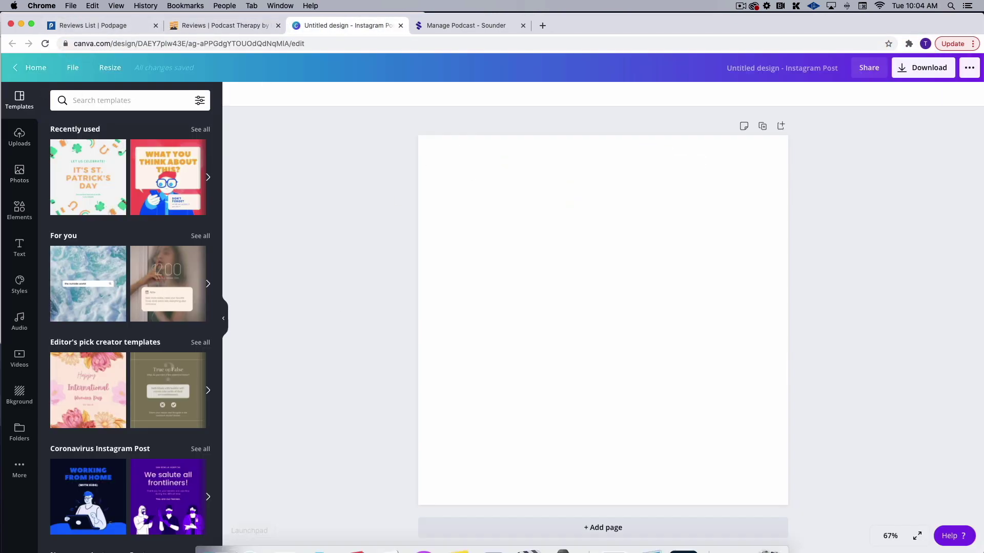
pyautogui.click(216, 531)
pyautogui.click(554, 200)
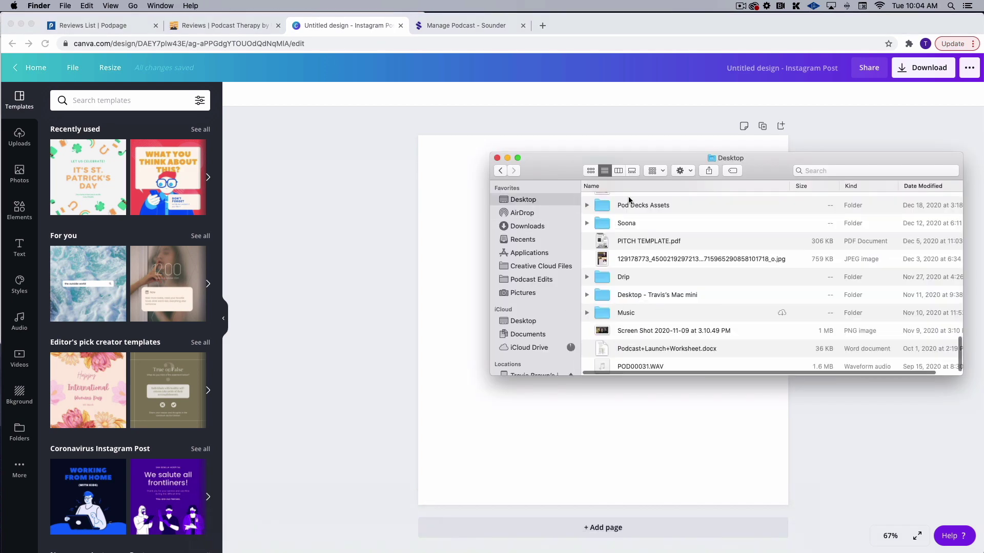
pyautogui.scroll(10, 628, 250)
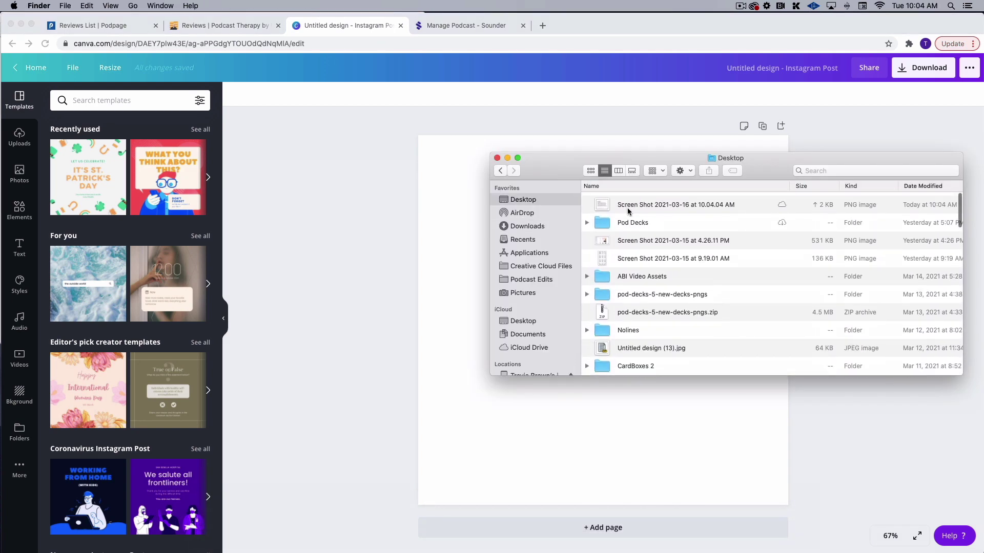
pyautogui.moveTo(661, 216); pyautogui.dragTo(469, 195)
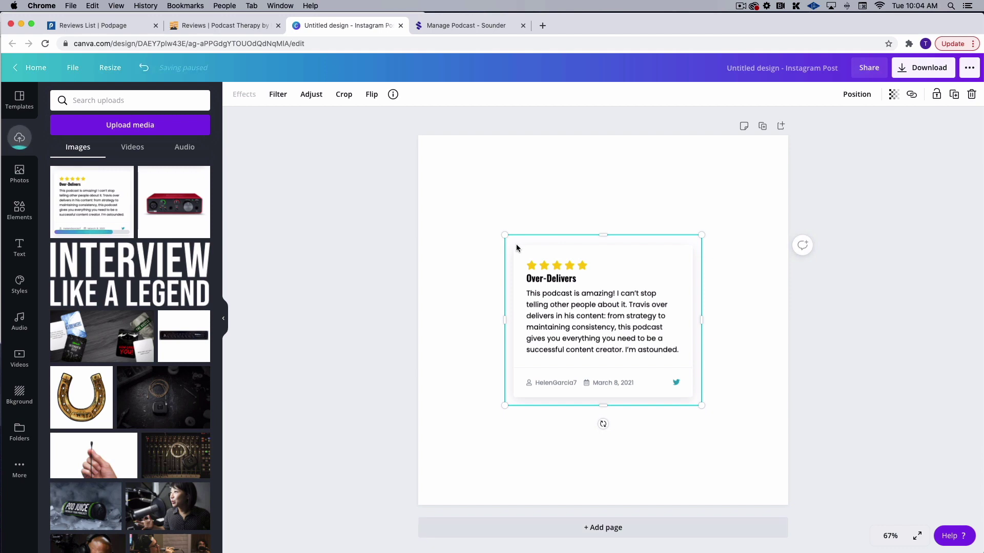
# Enlarge the review image and move it toward the page centre.
pyautogui.moveTo(505, 236); pyautogui.dragTo(391, 139)
pyautogui.moveTo(529, 272); pyautogui.dragTo(587, 321)
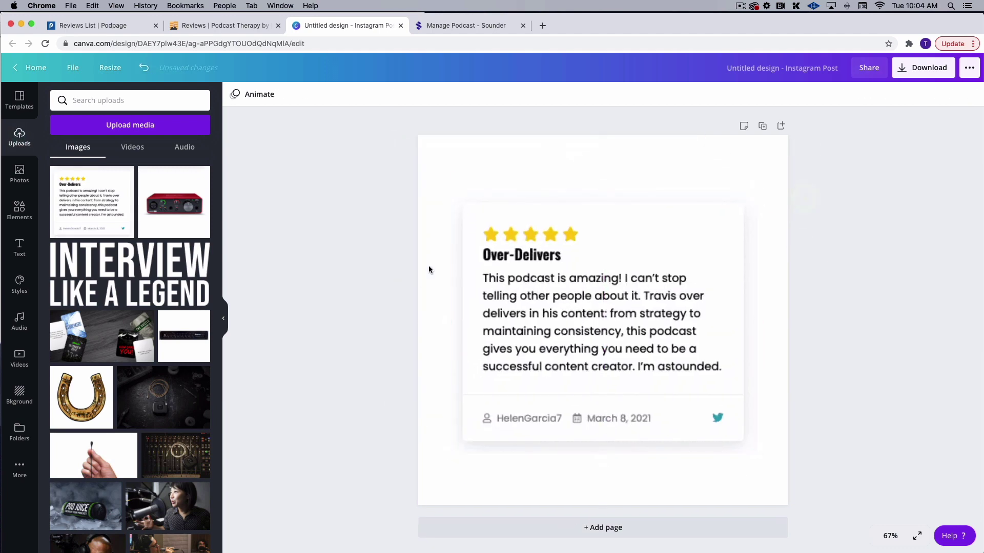
pyautogui.click(243, 98)
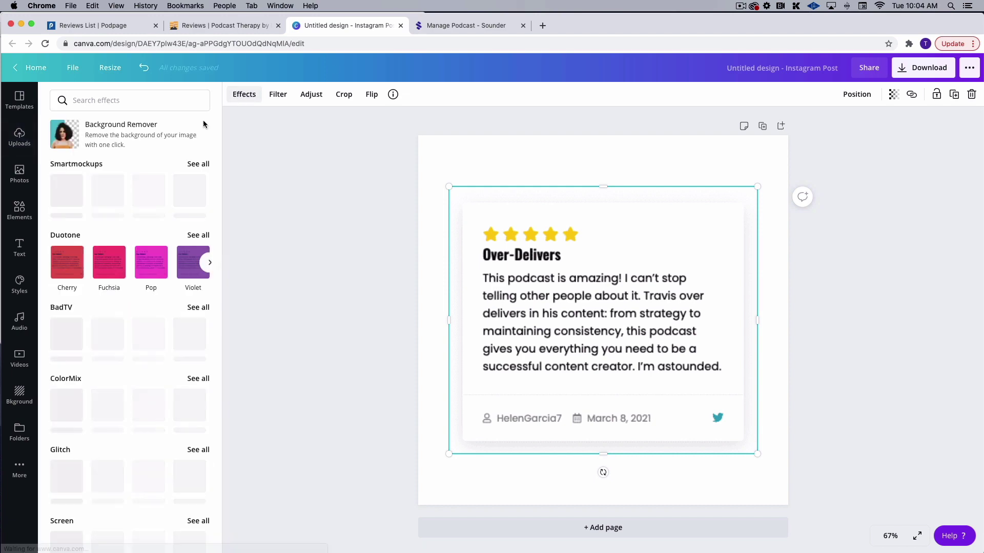
# Attempt Background Remover on the review image, dismissing the detection error.
pyautogui.click(148, 127)
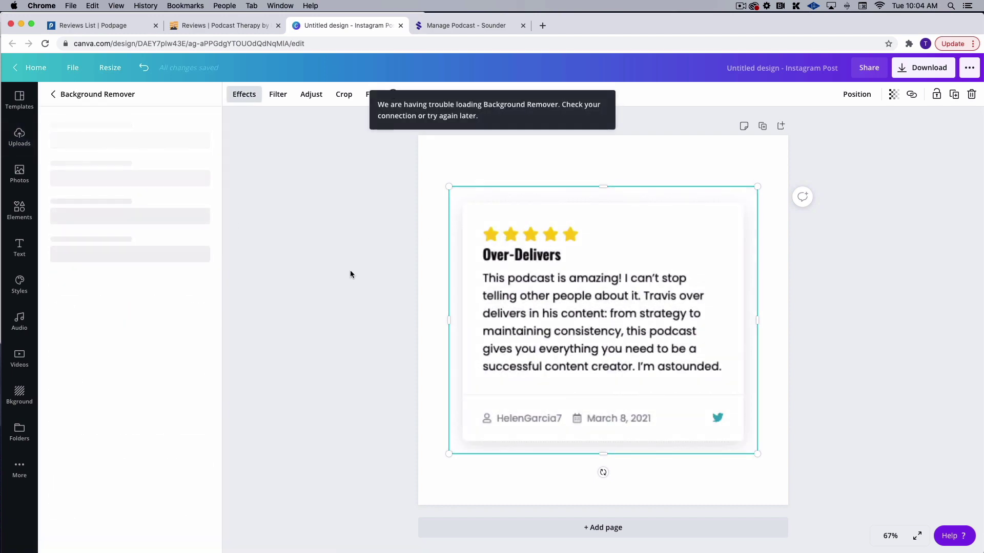
pyautogui.click(402, 148)
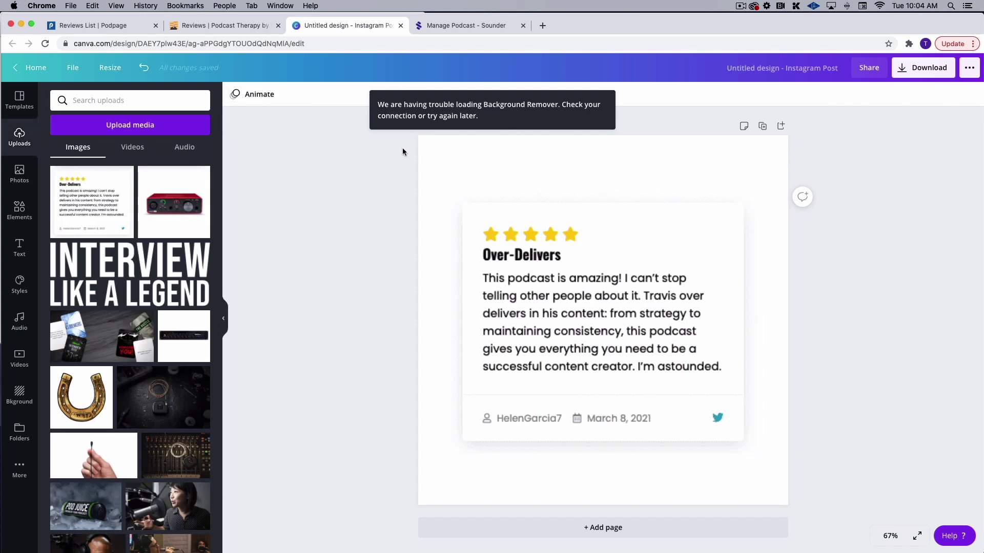
pyautogui.click(552, 241)
pyautogui.click(102, 131)
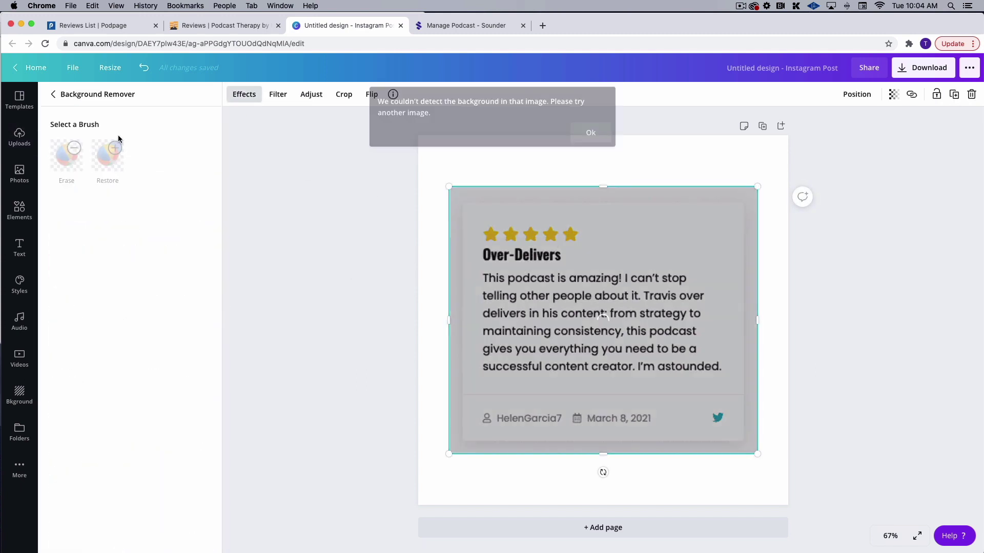
pyautogui.click(592, 136)
# Apply a plain white page background, then undo it.
pyautogui.click(19, 359)
pyautogui.click(19, 395)
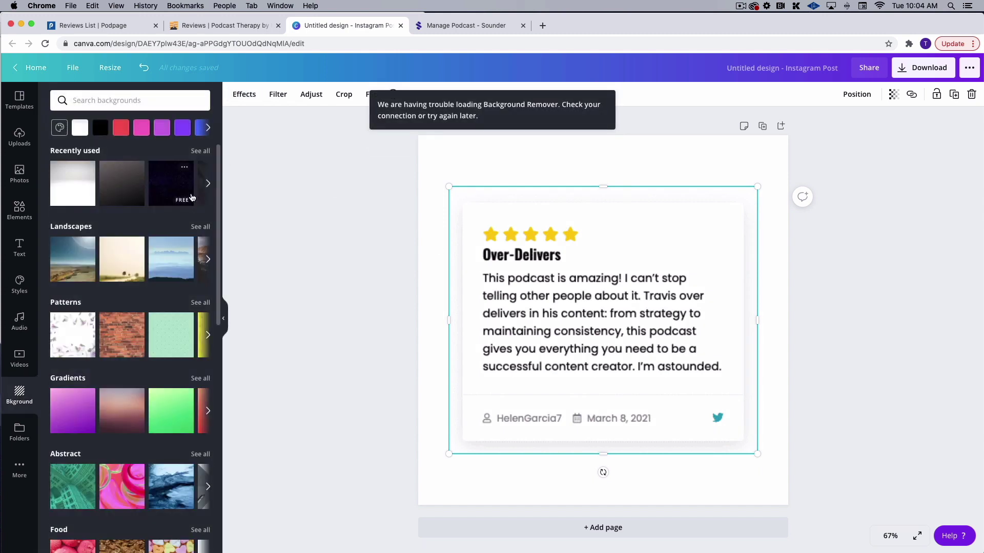
pyautogui.click(127, 185)
pyautogui.press('super+z')
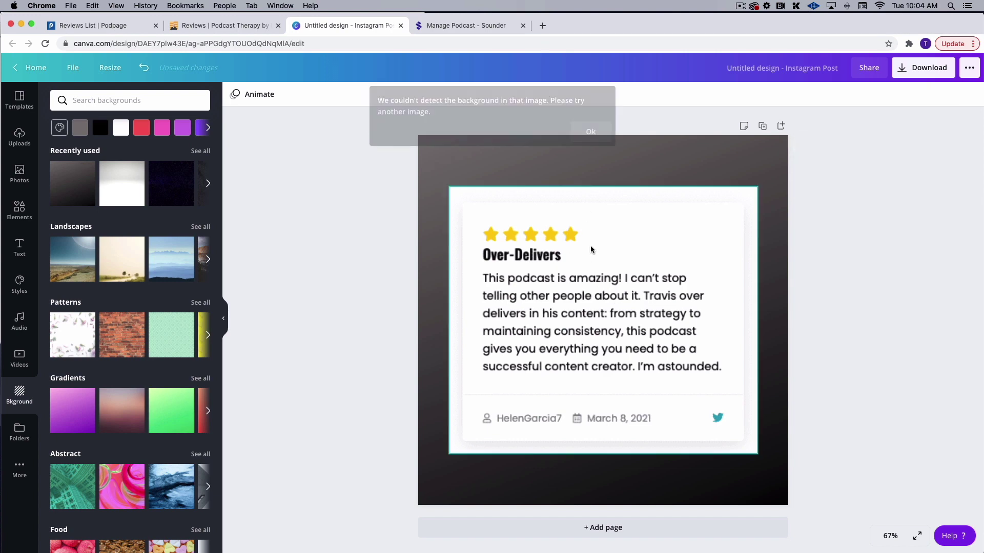
pyautogui.click(592, 135)
# Retry Background Remover, then crop all four image edges in to the review card.
pyautogui.click(571, 267)
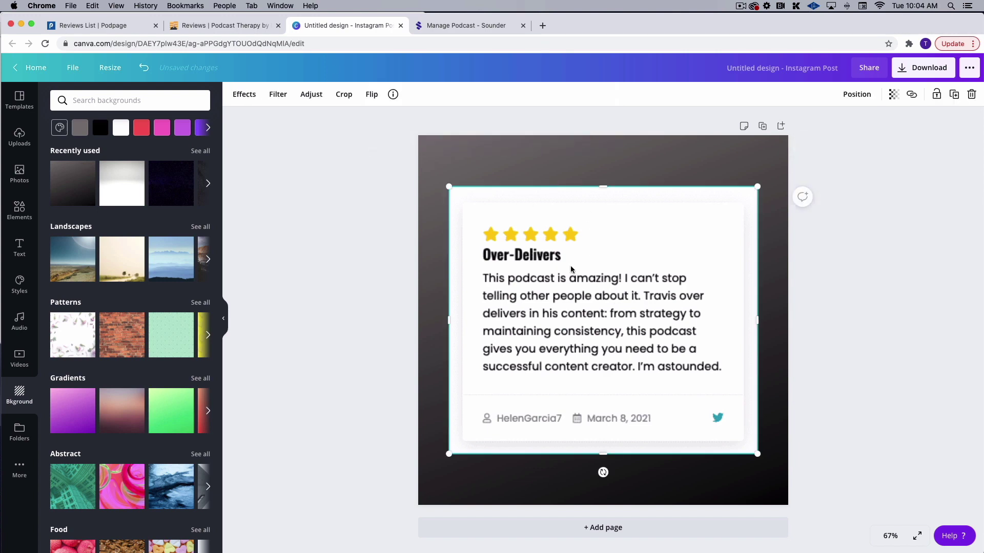
pyautogui.click(246, 97)
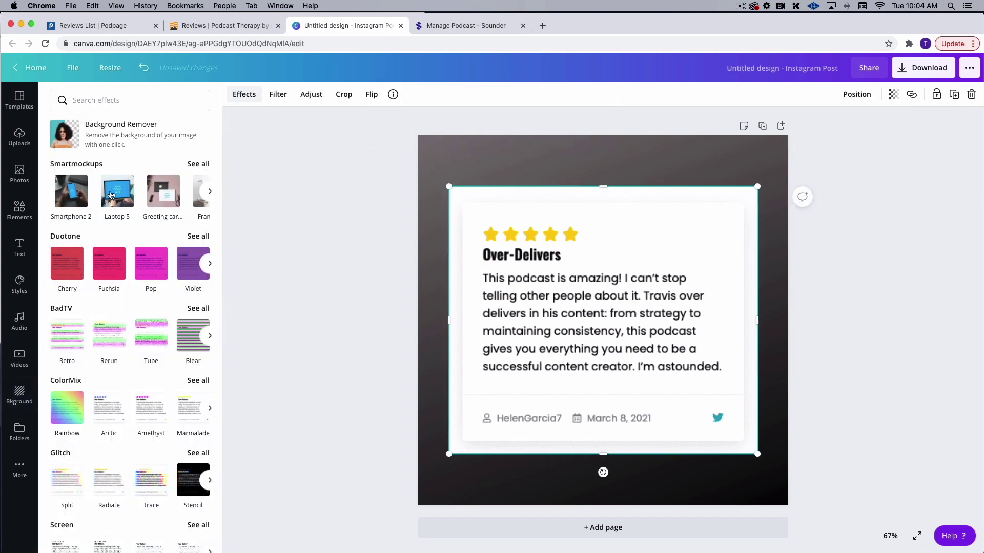
pyautogui.click(99, 127)
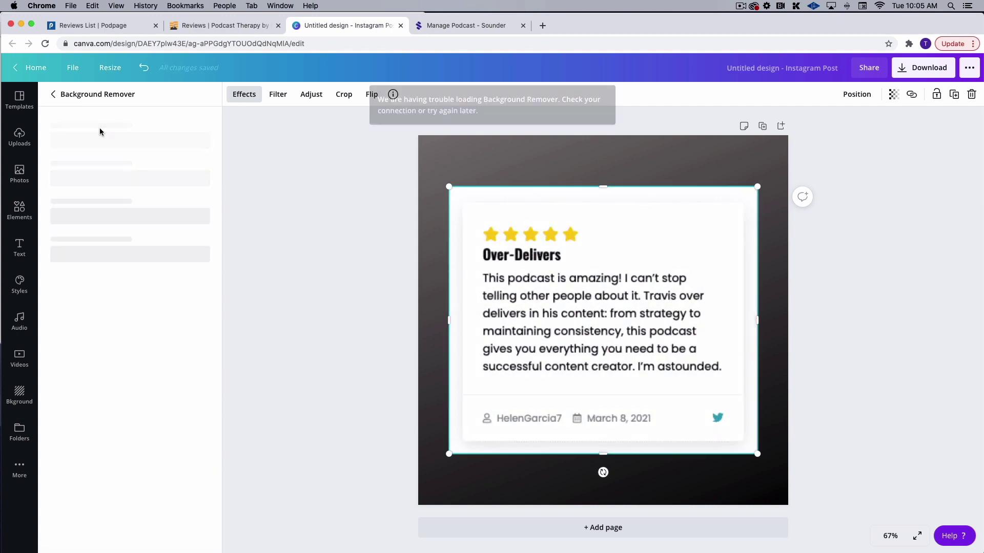
pyautogui.moveTo(608, 187); pyautogui.dragTo(610, 203)
pyautogui.moveTo(757, 328); pyautogui.dragTo(744, 328)
pyautogui.moveTo(597, 453); pyautogui.dragTo(596, 441)
pyautogui.moveTo(450, 313); pyautogui.dragTo(464, 314)
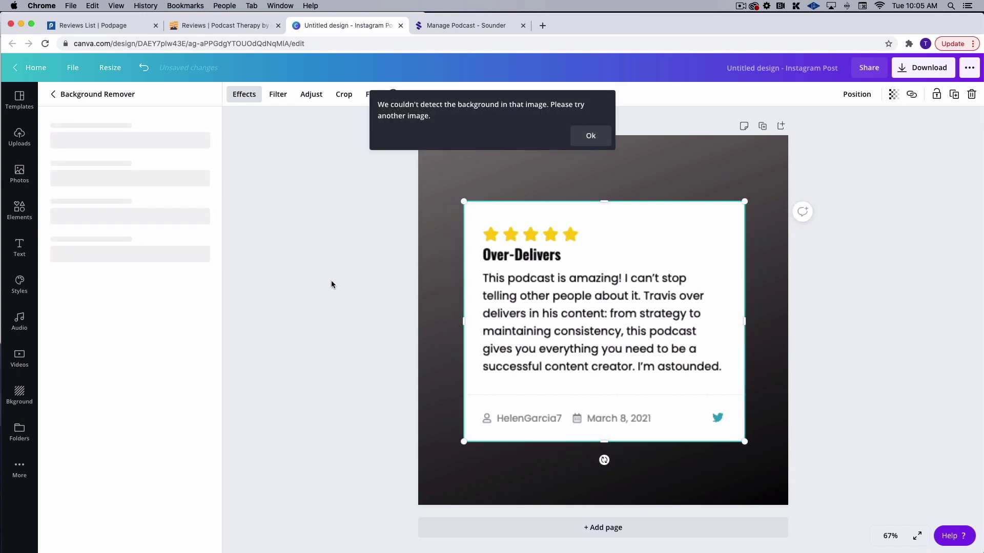
# Enlarge the cropped review card and centre it on the post.
pyautogui.click(590, 136)
pyautogui.moveTo(464, 201); pyautogui.dragTo(435, 176)
pyautogui.moveTo(545, 288); pyautogui.dragTo(562, 317)
pyautogui.click(882, 191)
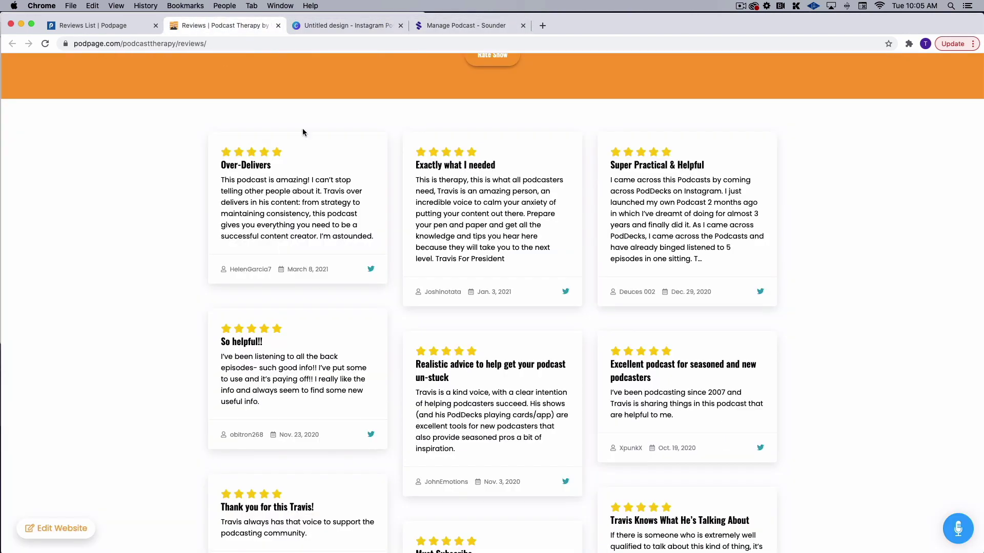
# Reload and scroll the live Reviews page, then close it.
pyautogui.click(202, 26)
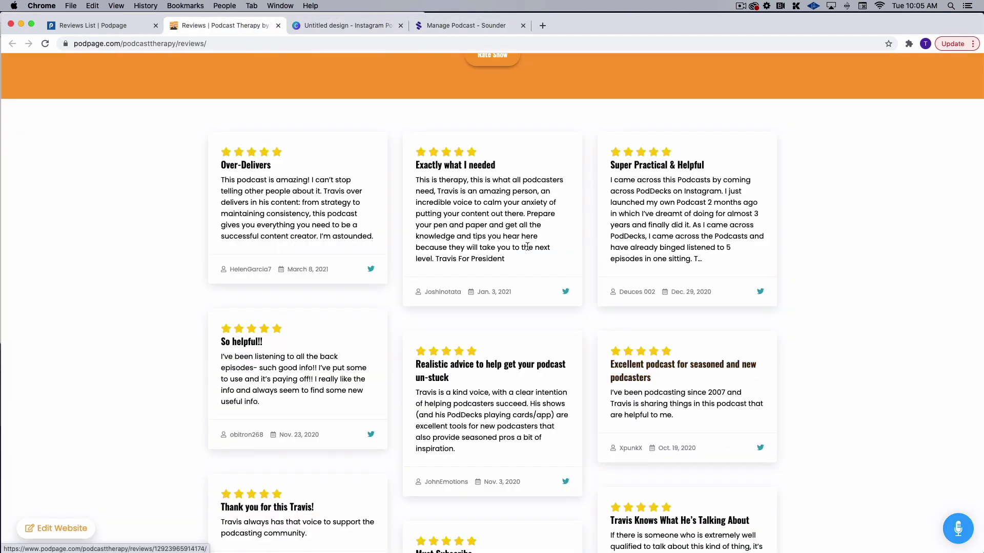
pyautogui.scroll(-5, 530, 253)
pyautogui.press('super+r')
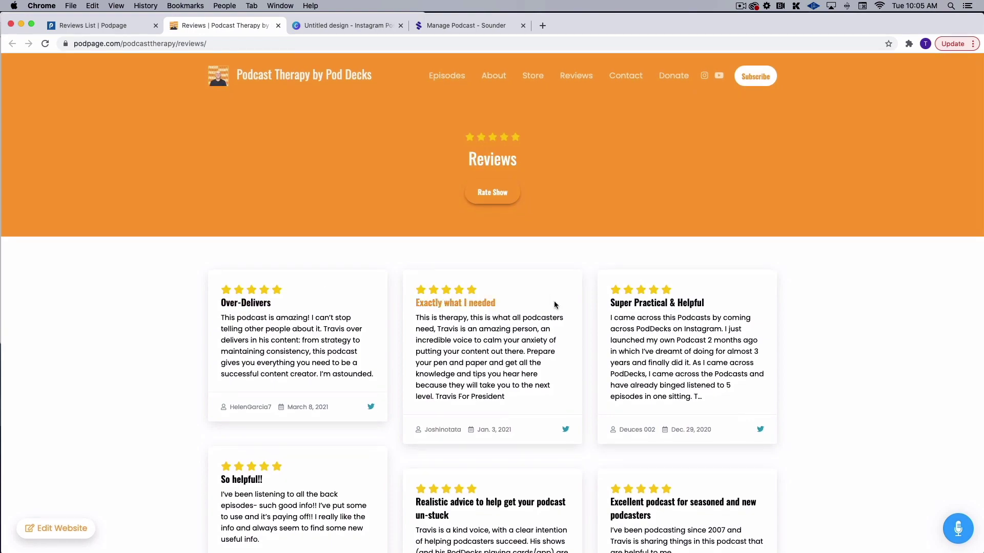
pyautogui.scroll(-6, 553, 305)
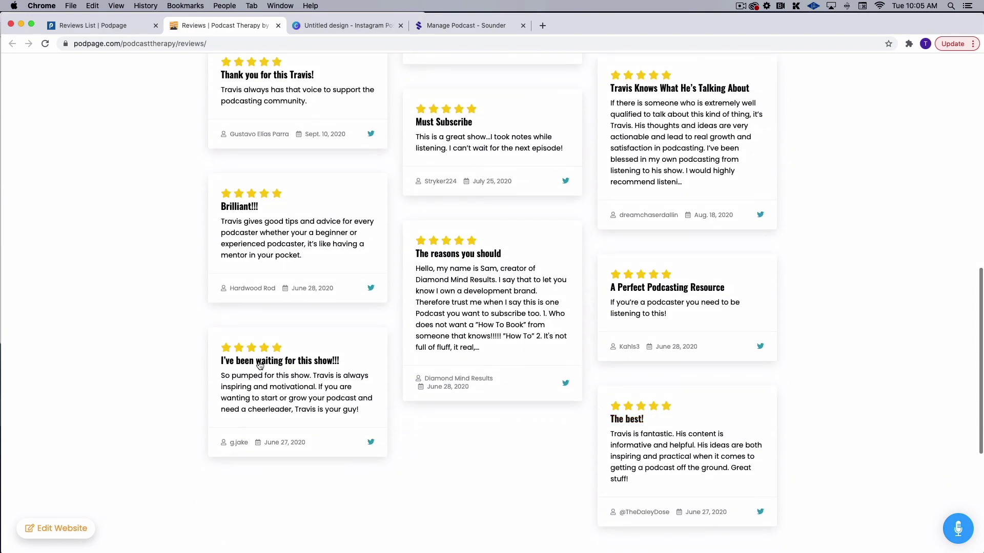
pyautogui.scroll(15, 507, 361)
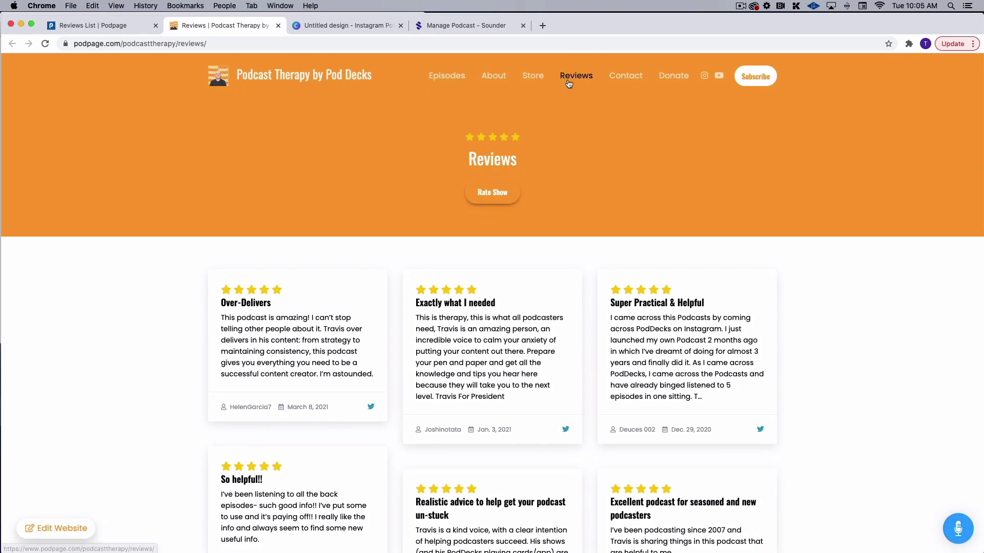
pyautogui.click(276, 26)
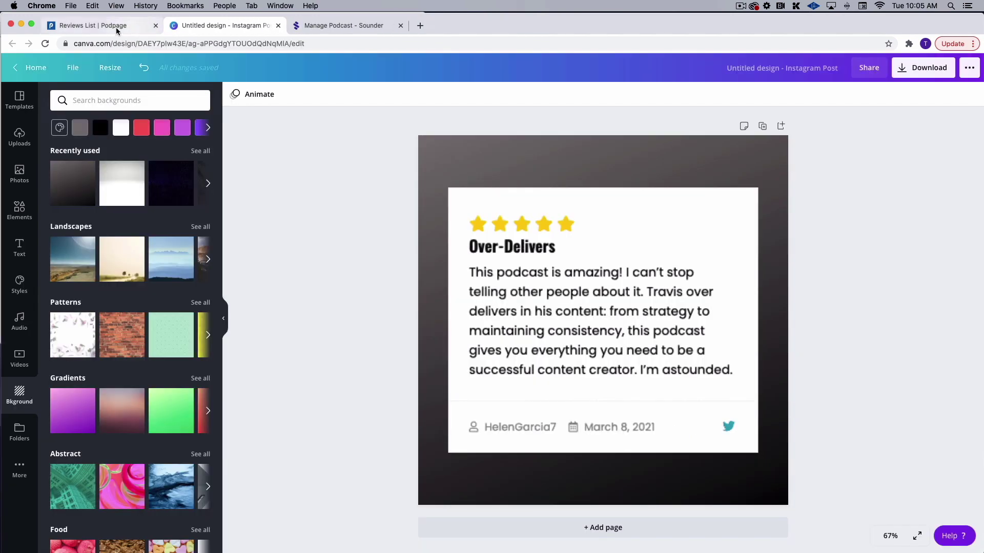
# Scroll through the Podcast Therapy homepage's Recent Episodes list, then close that tab.
pyautogui.click(116, 26)
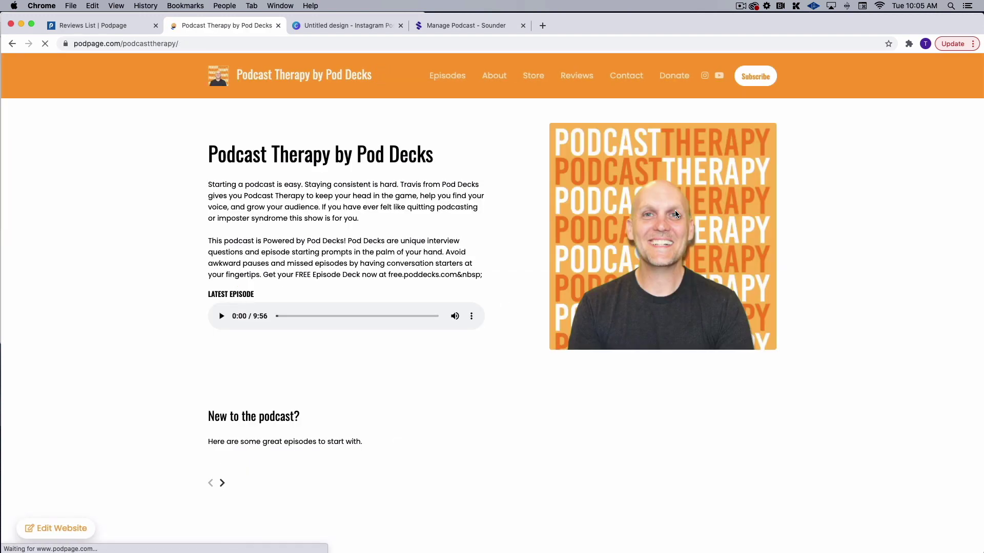
pyautogui.scroll(-10, 675, 210)
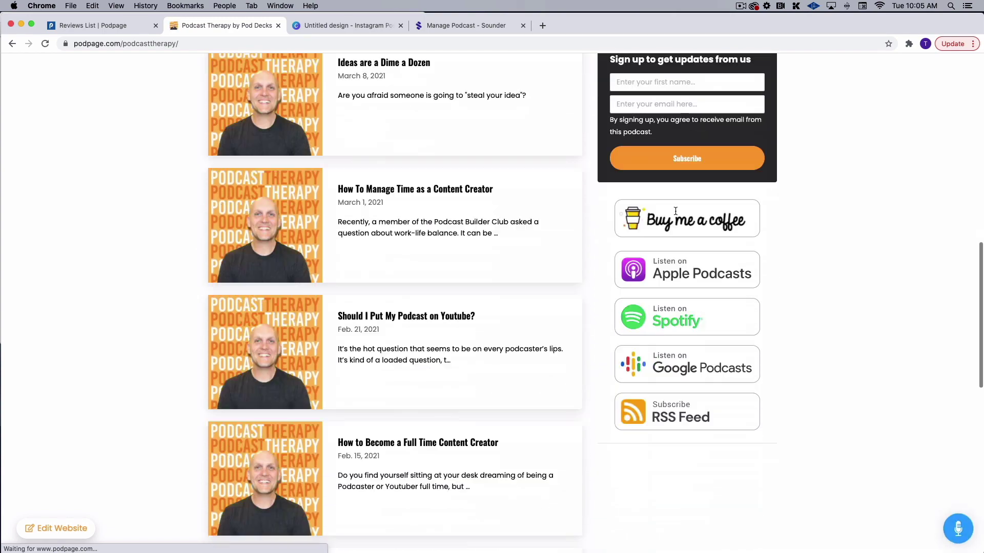
pyautogui.scroll(-12, 675, 210)
pyautogui.scroll(7, 675, 213)
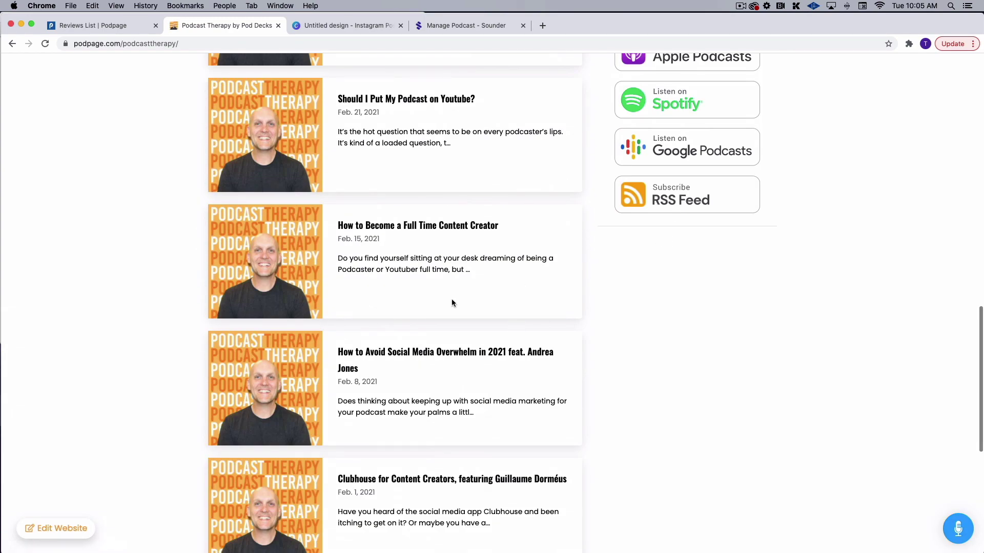
pyautogui.scroll(-5, 580, 341)
pyautogui.scroll(3, 569, 146)
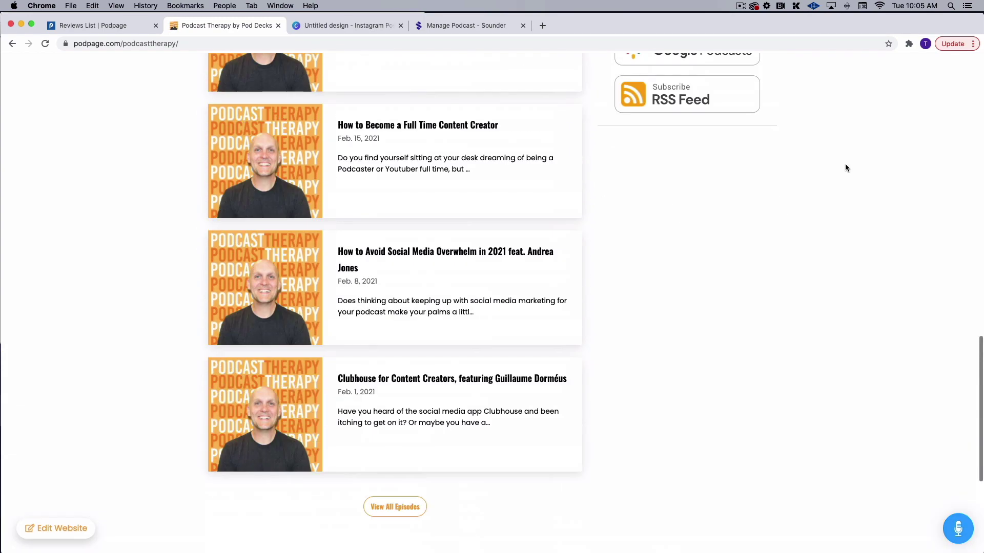
pyautogui.click(277, 25)
# Change the Home Page's # Recent Episodes from 6 to 3 and save.
pyautogui.click(89, 170)
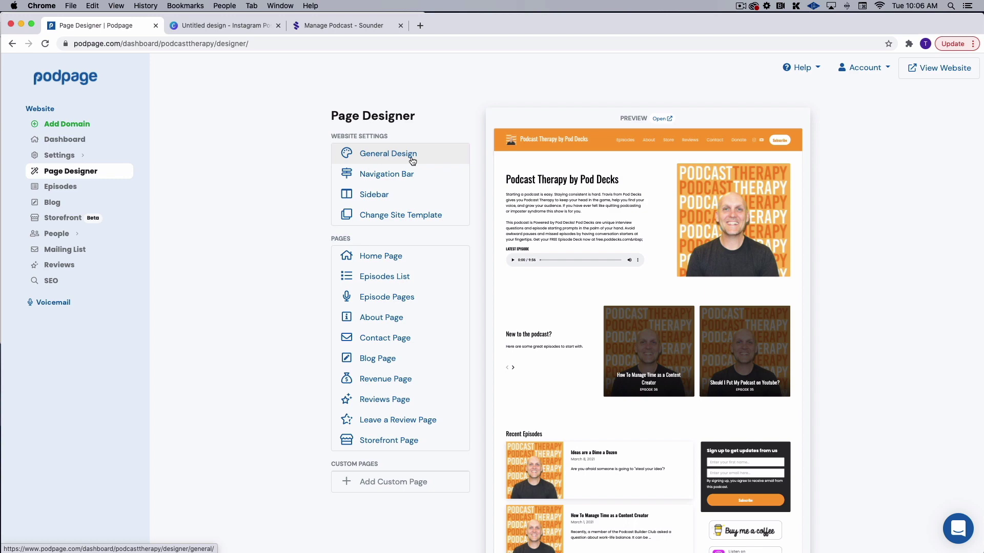
pyautogui.click(402, 257)
pyautogui.click(395, 288)
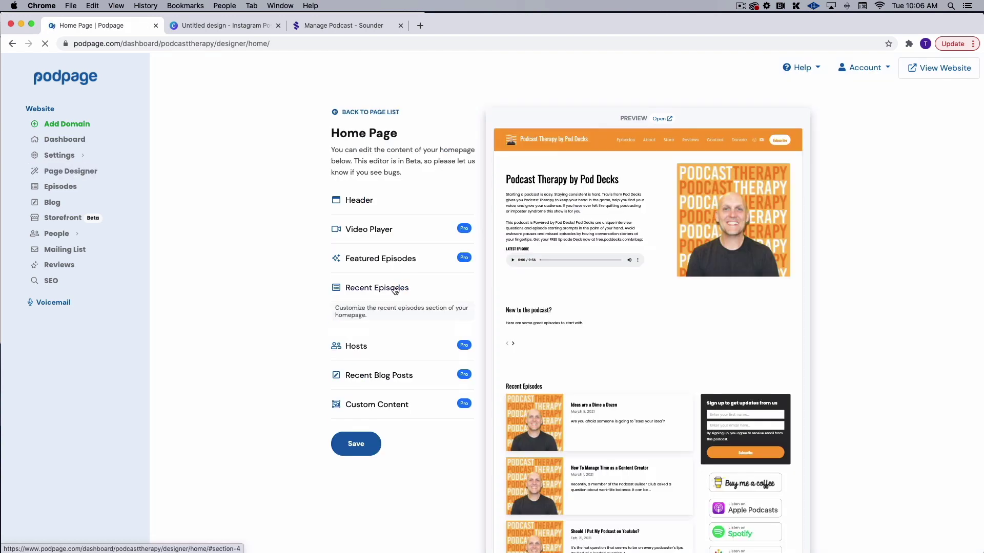
pyautogui.moveTo(359, 425); pyautogui.dragTo(319, 423)
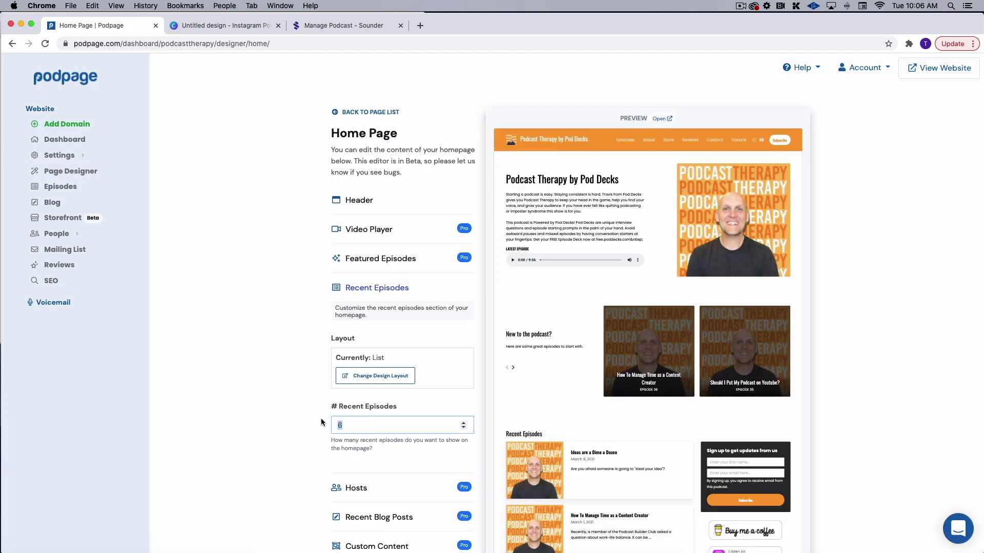
pyautogui.write('3')
pyautogui.click(288, 398)
pyautogui.scroll(-3, 287, 395)
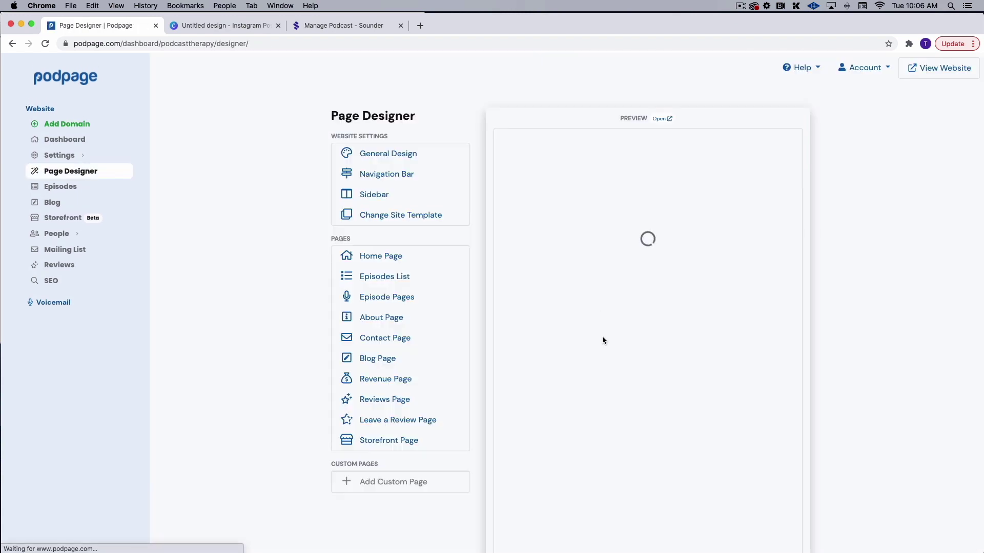
# Open the live site, check its three recent episodes, and start a voicemail recording.
pyautogui.click(661, 119)
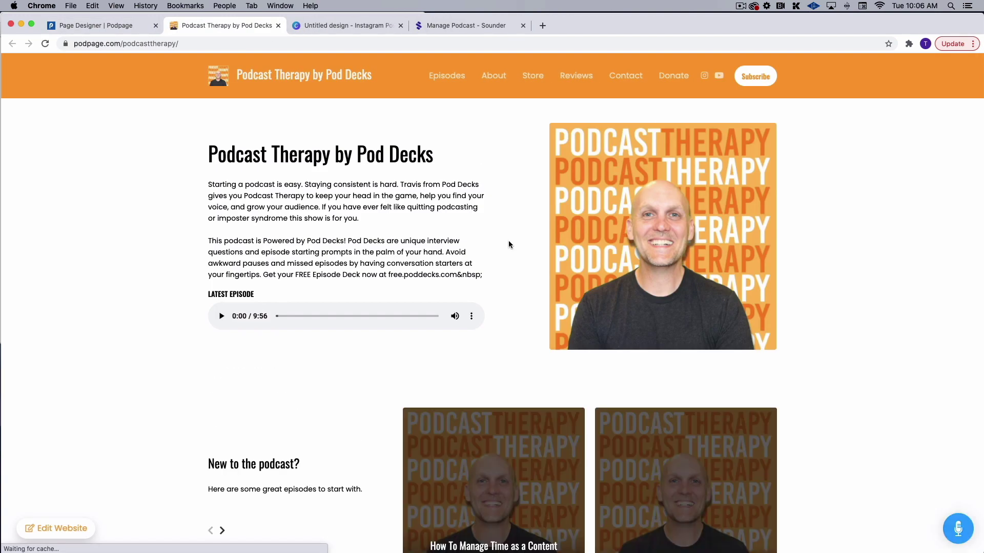
pyautogui.scroll(-10, 508, 240)
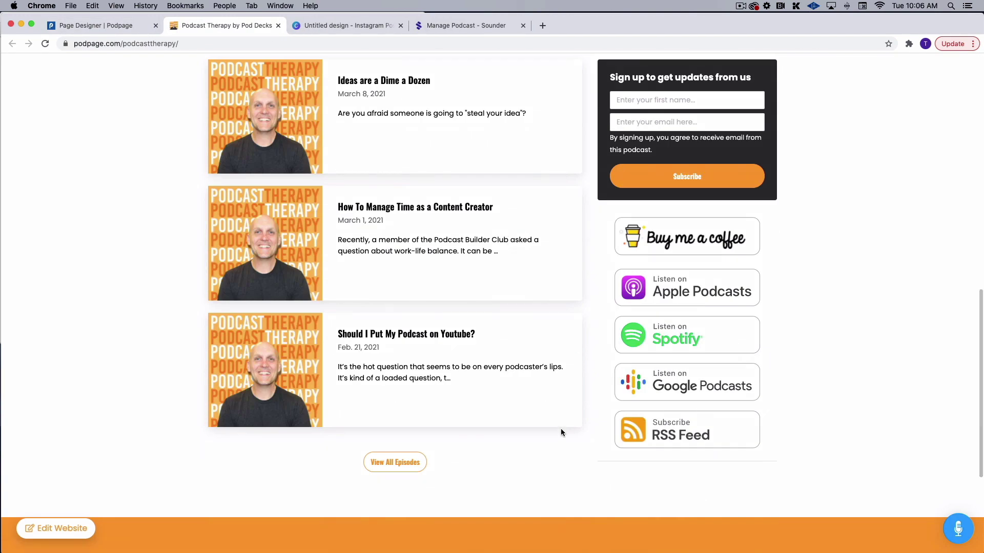
pyautogui.scroll(1, 560, 428)
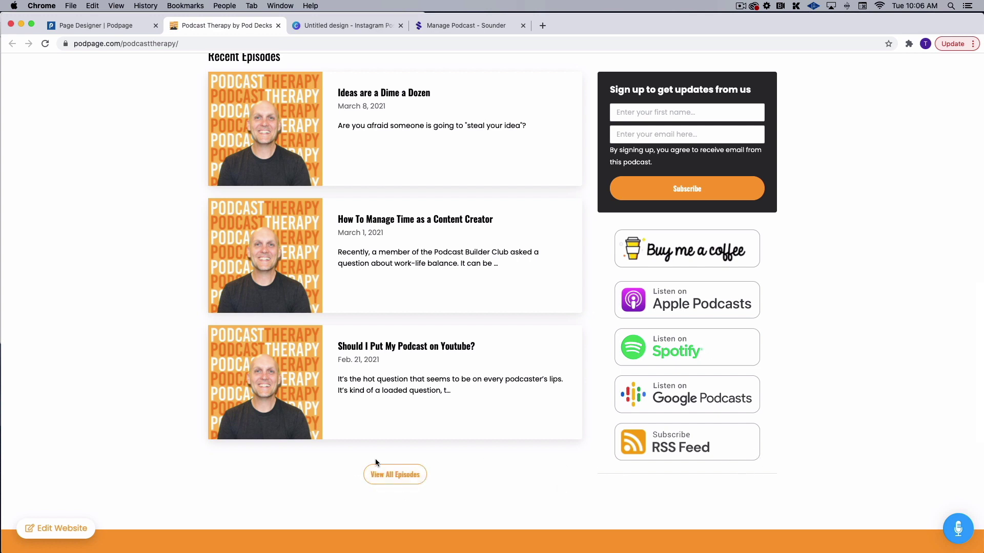
pyautogui.scroll(1, 681, 492)
pyautogui.scroll(-2, 769, 508)
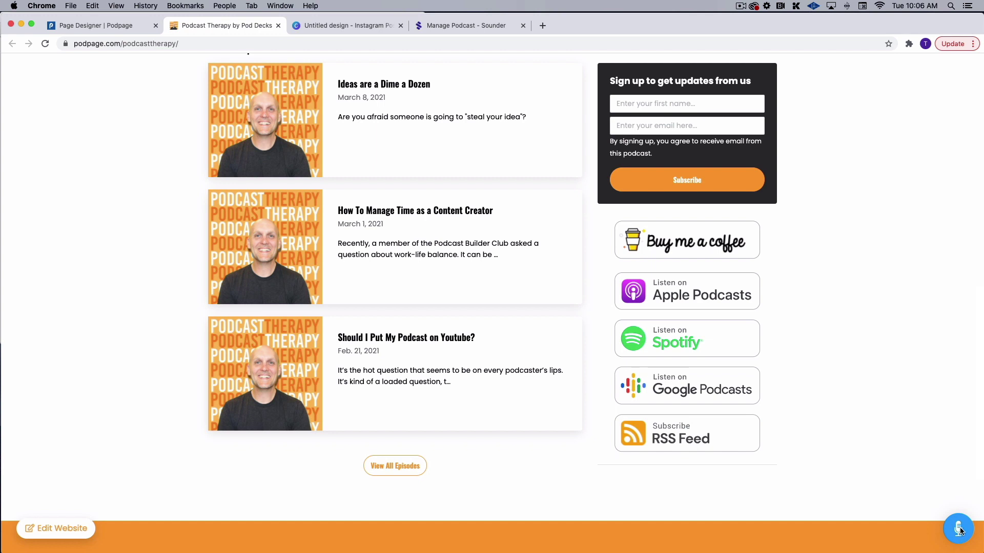
pyautogui.scroll(1, 960, 530)
pyautogui.click(958, 530)
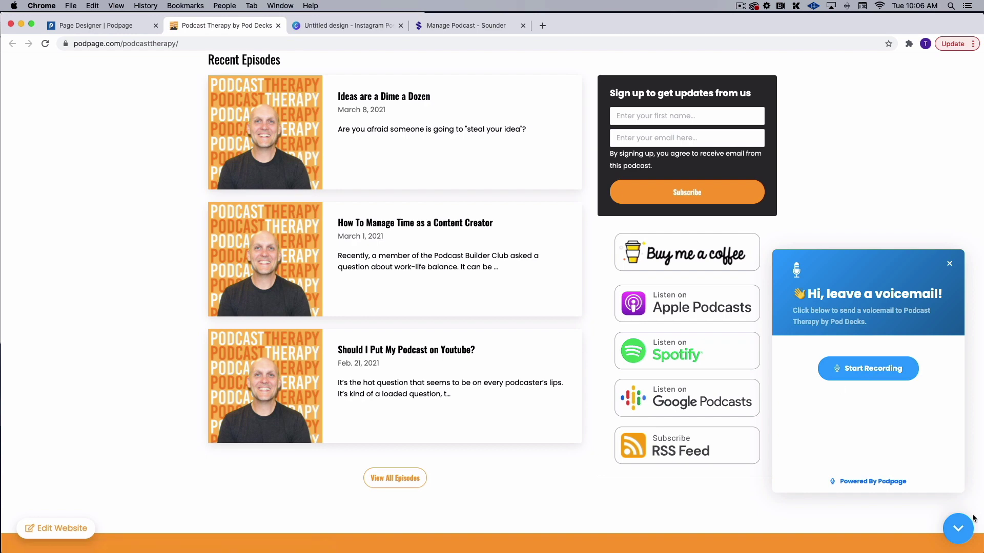
pyautogui.click(869, 374)
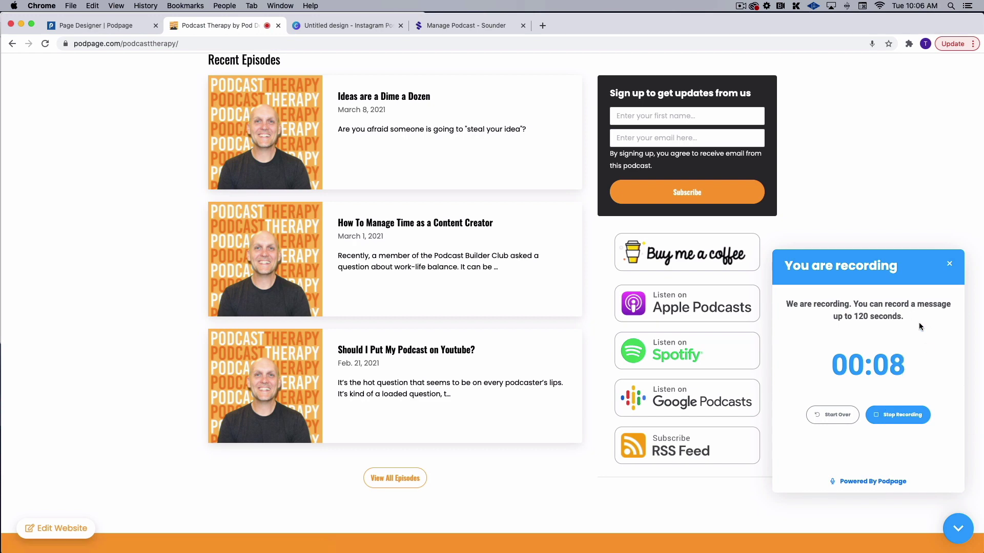
# Stop the voicemail recording, send it, and dismiss the Sent! confirmation.
pyautogui.click(910, 422)
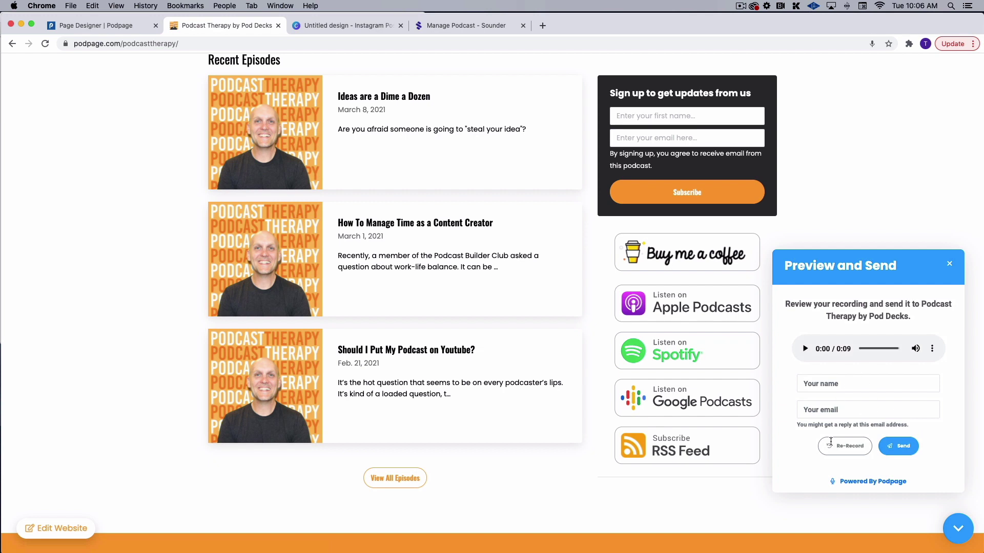
pyautogui.click(905, 447)
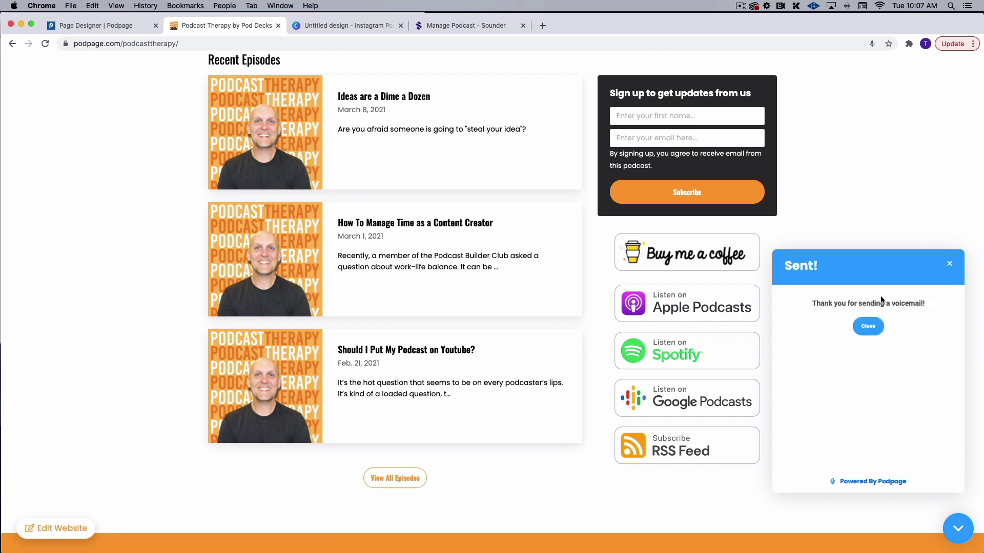
pyautogui.click(867, 327)
pyautogui.scroll(15, 234, 324)
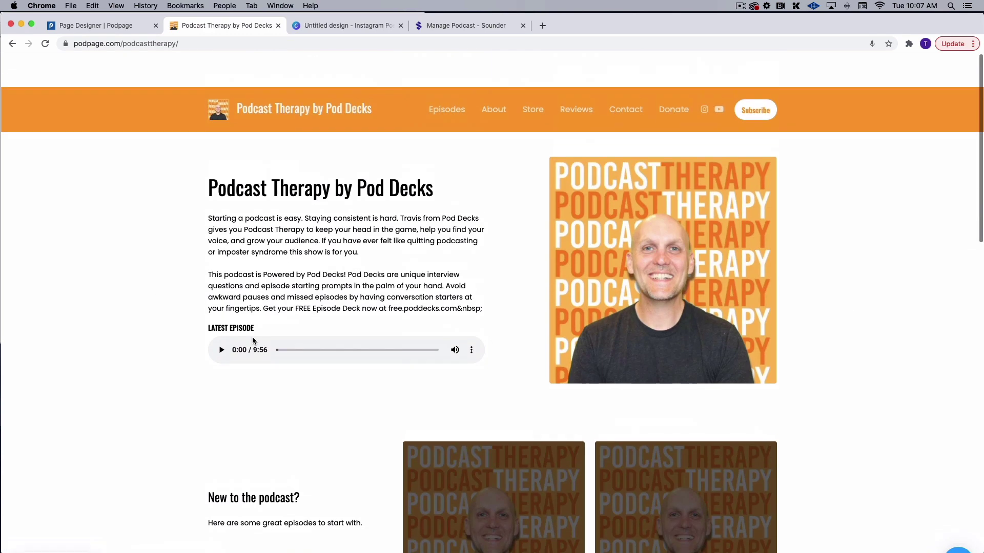
# Favourite the March 16 voicemail and save the private note 'This is great'.
pyautogui.click(114, 24)
pyautogui.click(63, 303)
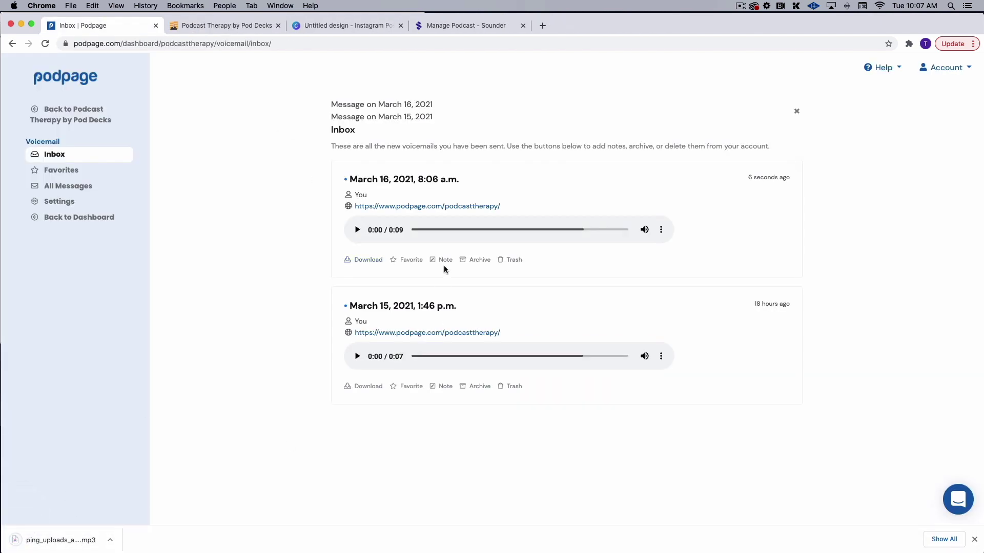
pyautogui.click(405, 260)
pyautogui.click(440, 260)
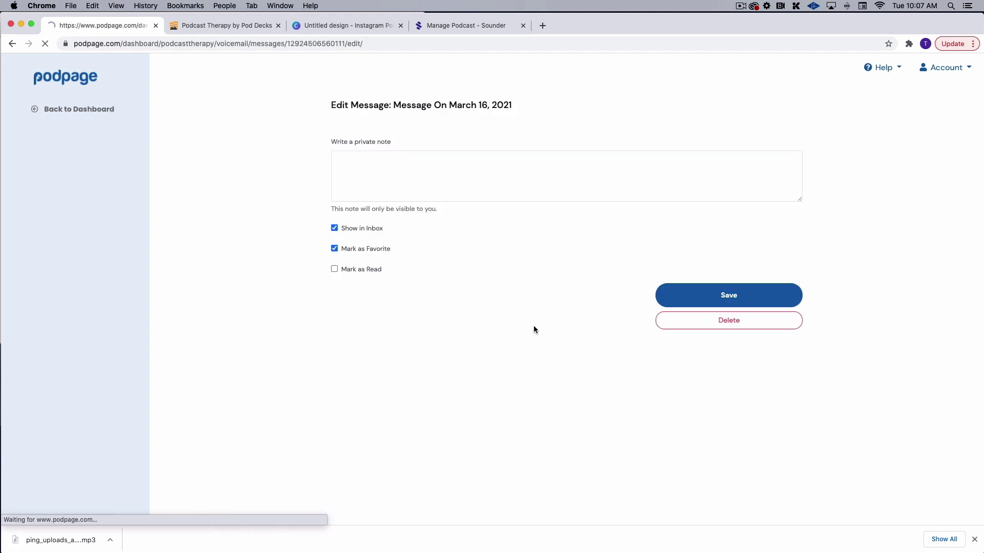
pyautogui.click(438, 178)
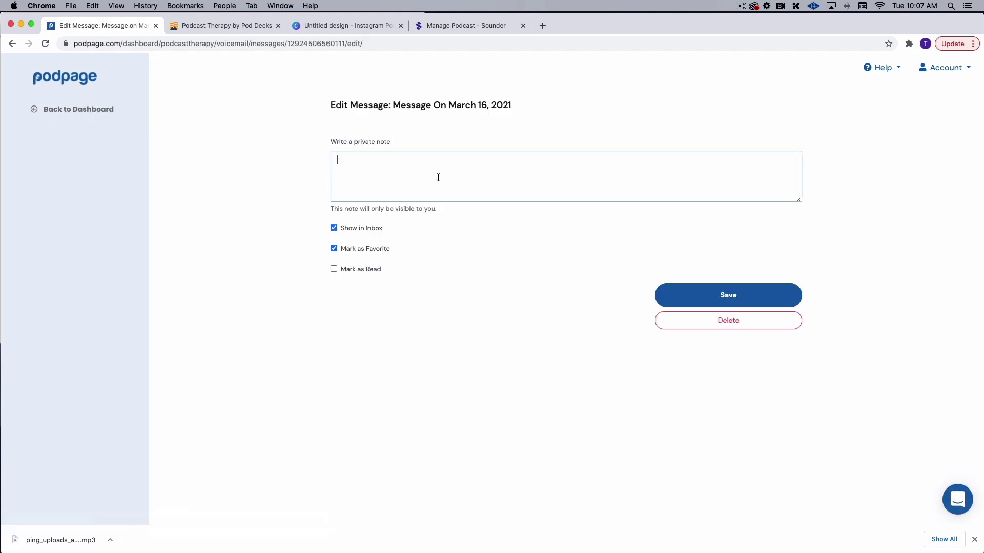
pyautogui.click(733, 291)
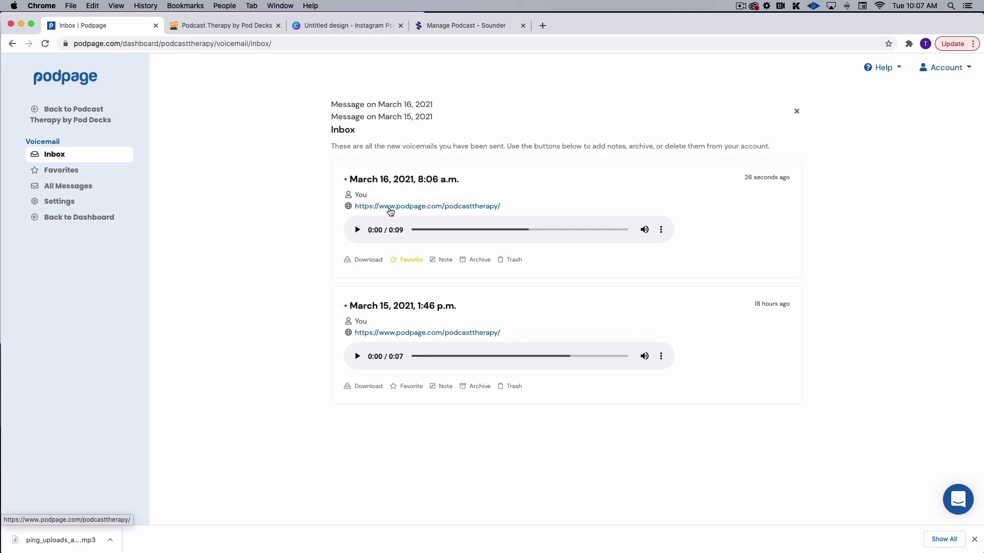
pyautogui.click(59, 215)
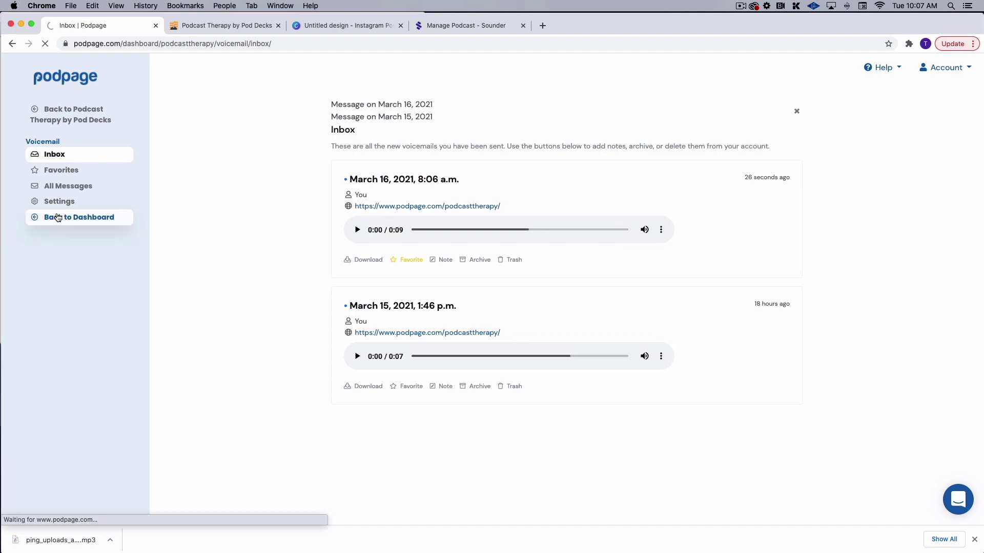
pyautogui.click(245, 26)
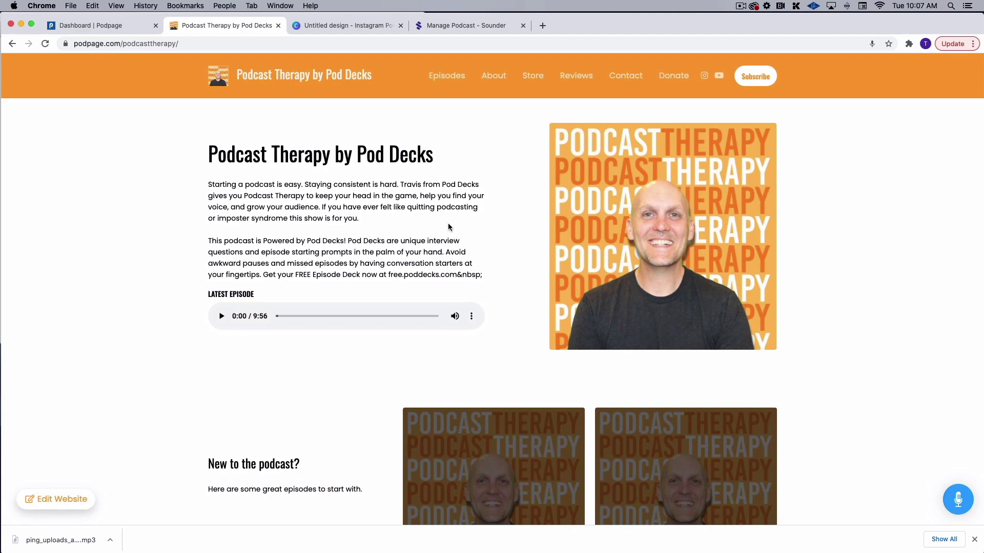
# Scroll the live homepage down to the footer and back, checking the three recent episodes.
pyautogui.scroll(-10, 448, 223)
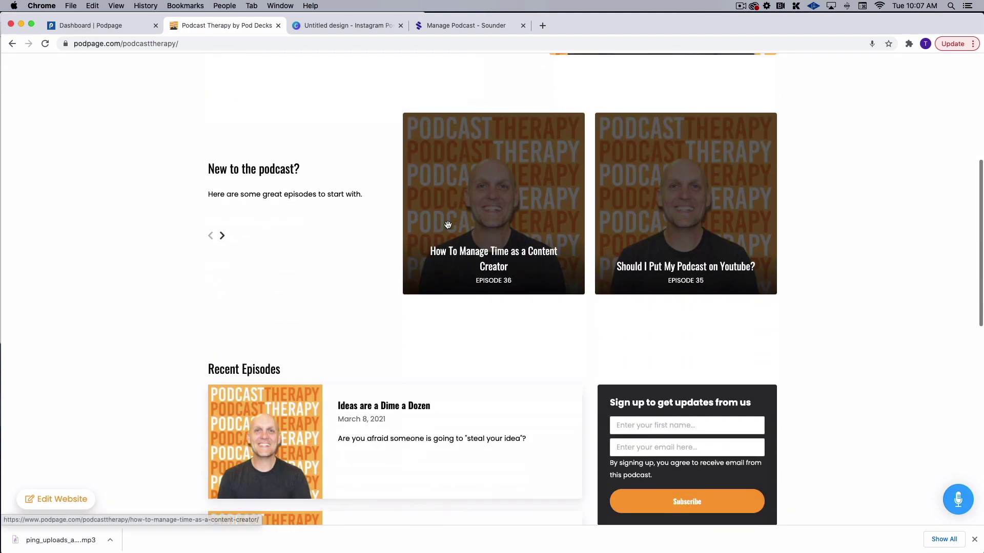
pyautogui.scroll(-3, 448, 229)
pyautogui.scroll(15, 444, 225)
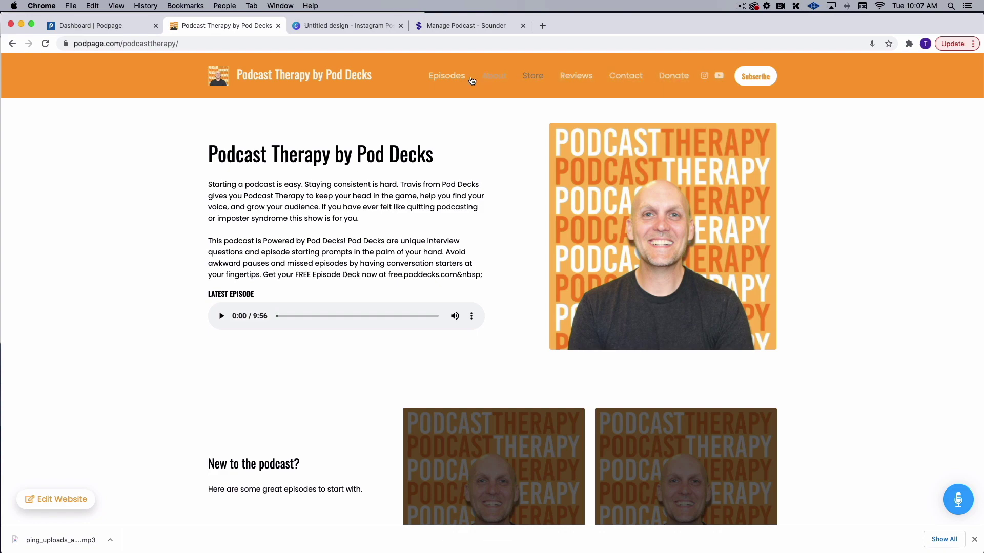
pyautogui.scroll(-3, 436, 228)
pyautogui.scroll(-3, 437, 228)
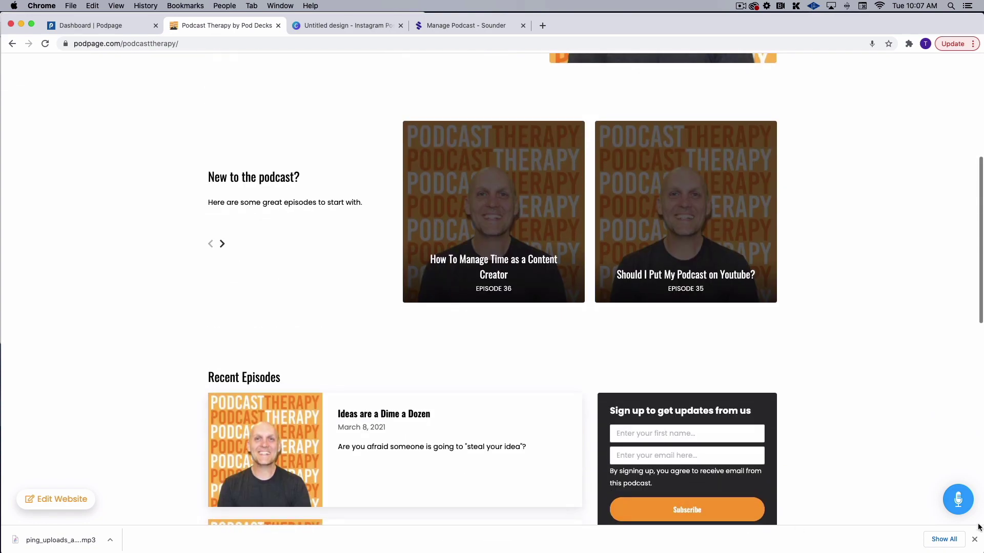
pyautogui.scroll(-10, 801, 425)
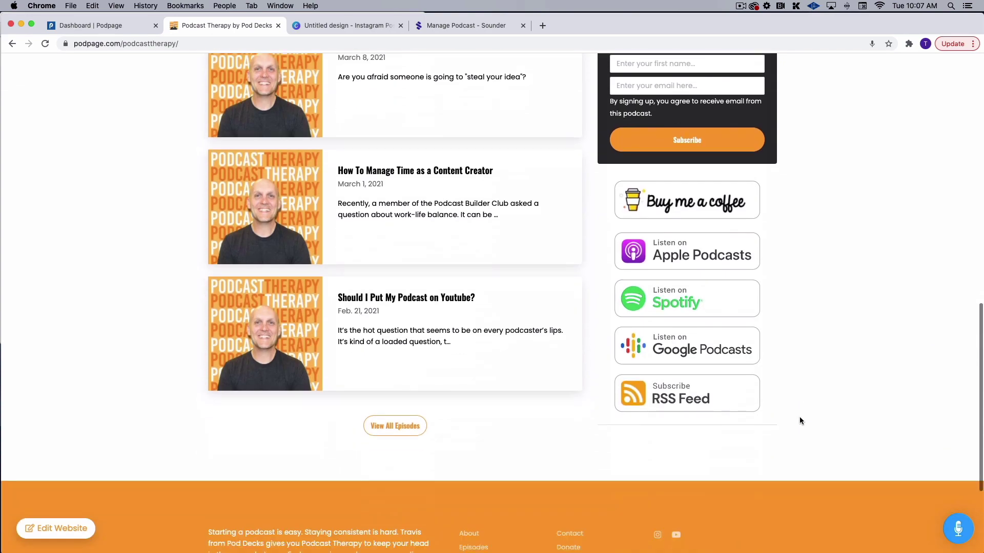
pyautogui.scroll(-1, 801, 421)
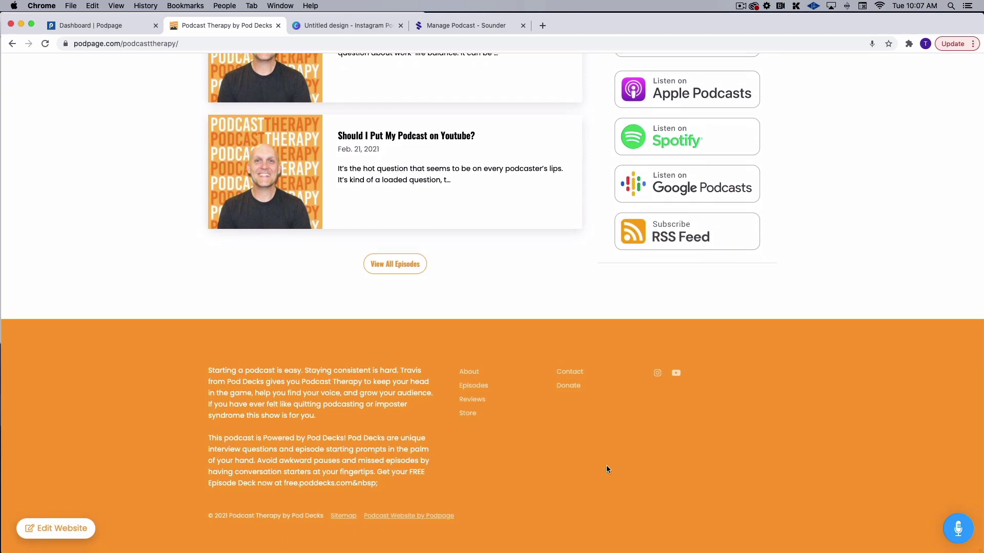
pyautogui.scroll(20, 630, 435)
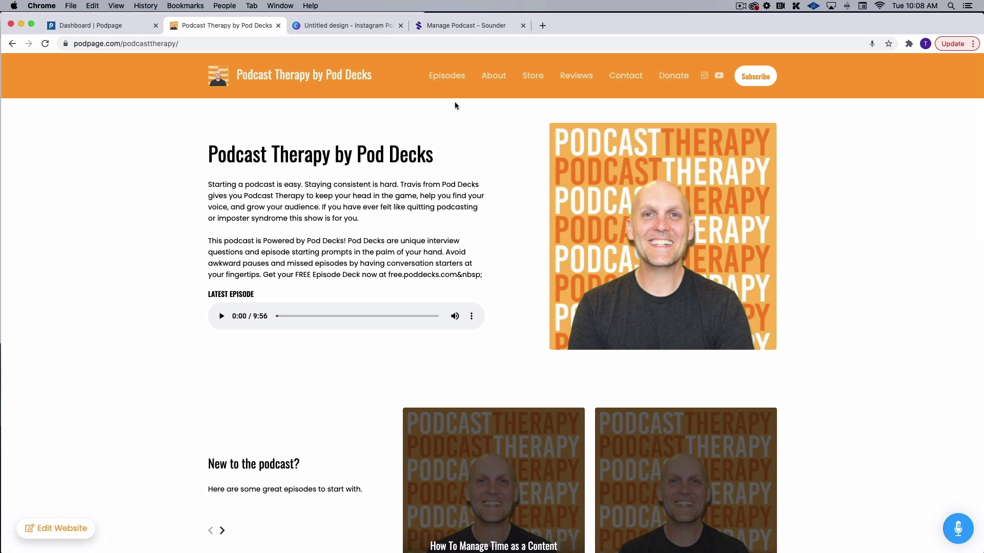
pyautogui.scroll(-3, 409, 195)
pyautogui.scroll(3, 408, 191)
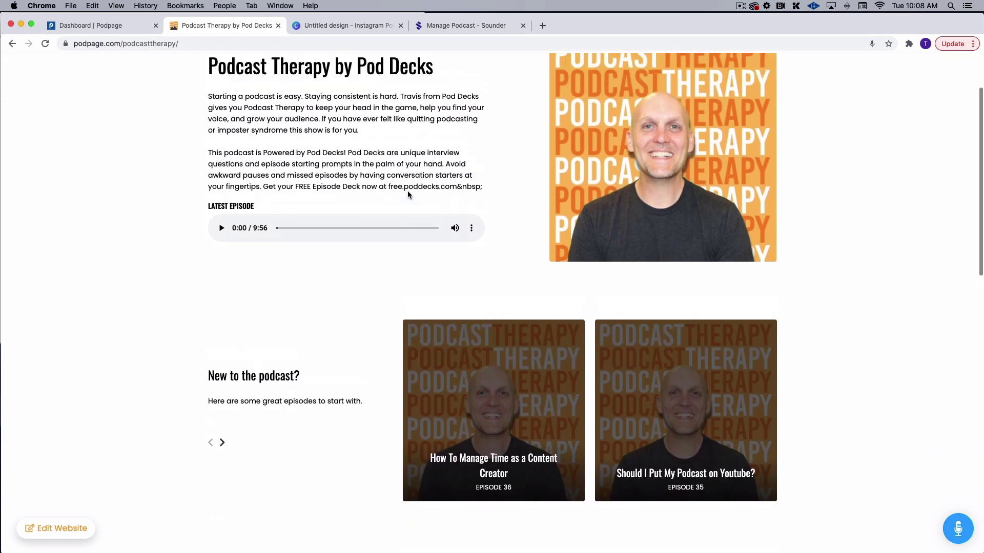